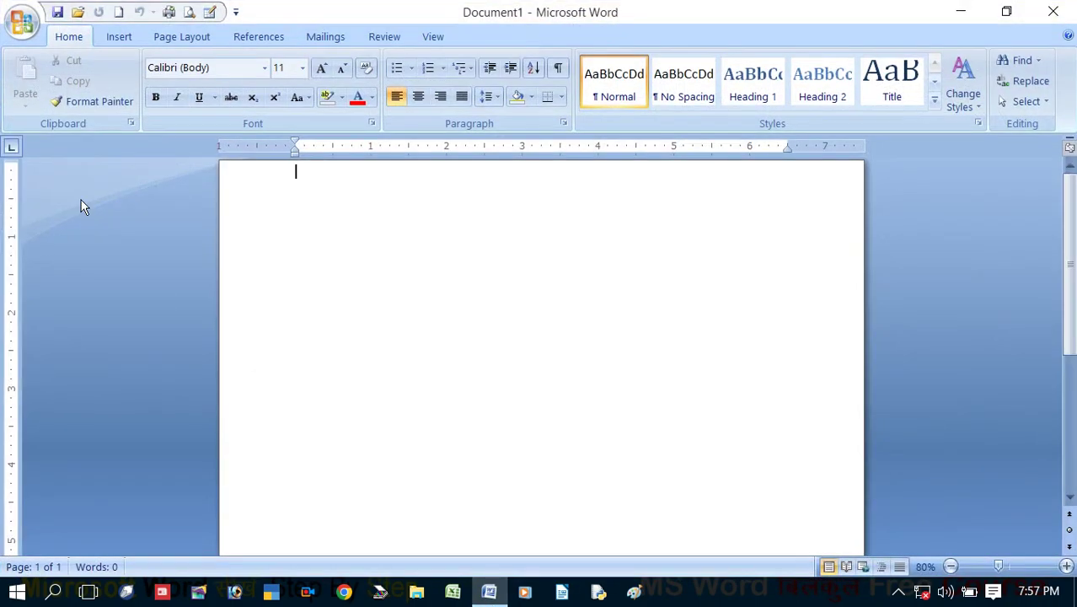
Insert a 10-column, 6-row table, then delete it again
{"action": "left_click", "coordinate": [119, 37]}
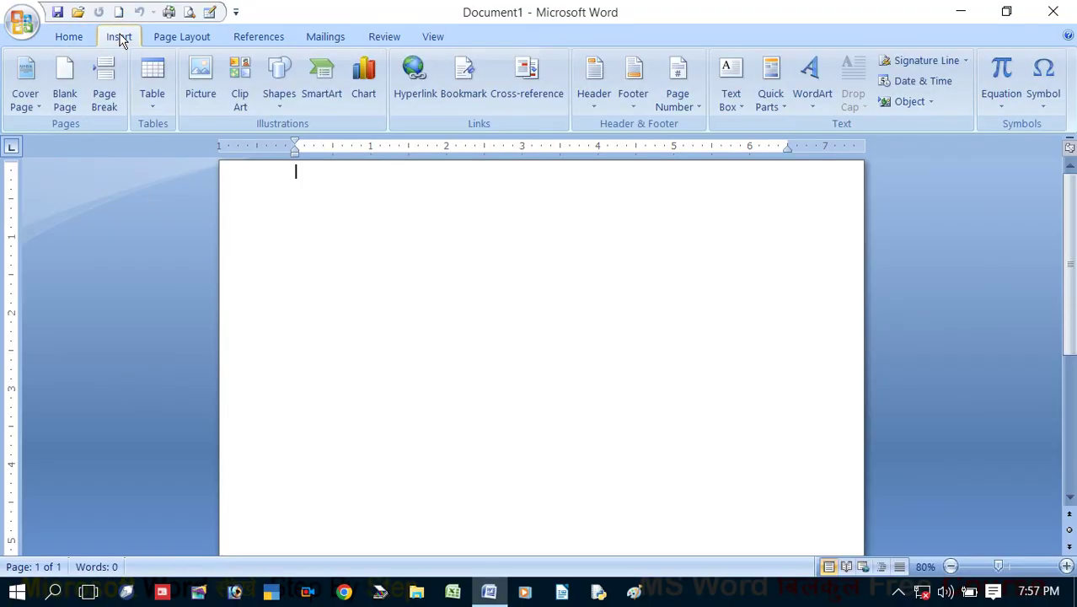
{"action": "left_click", "coordinate": [152, 111]}
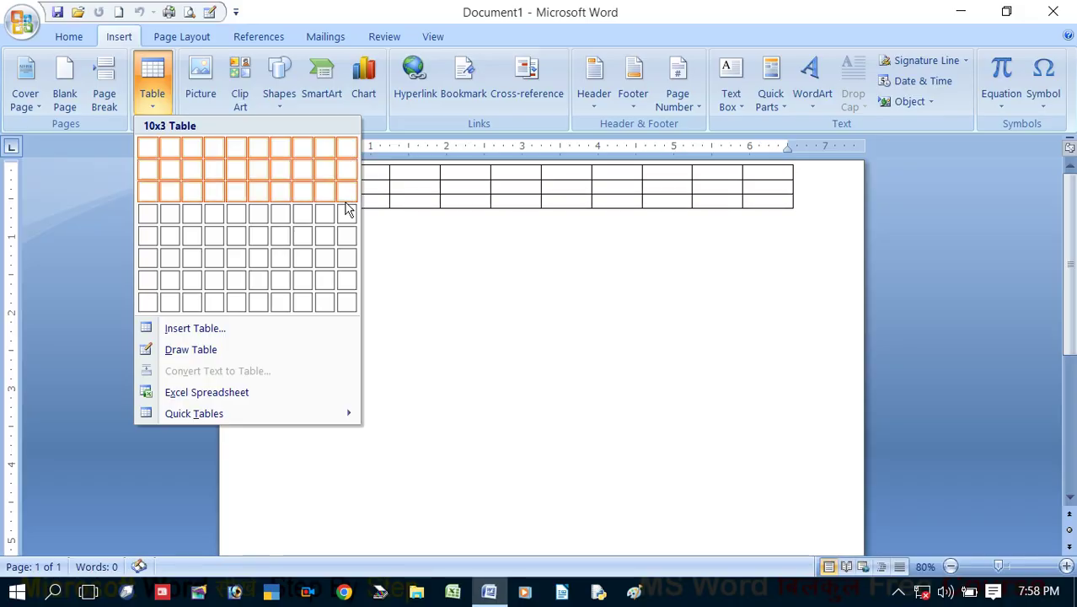
{"action": "left_click", "coordinate": [349, 260]}
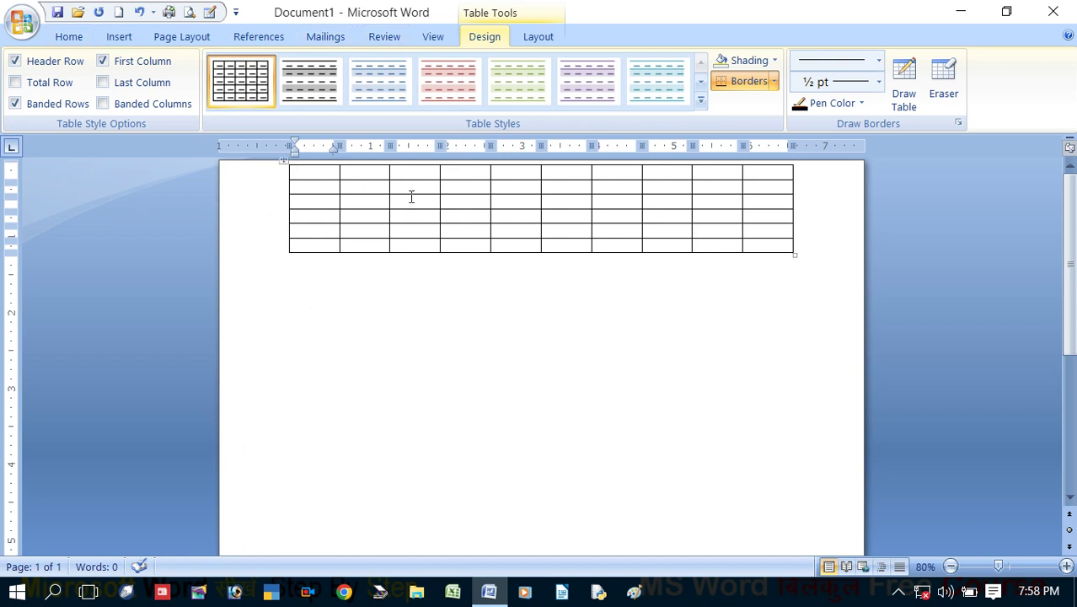
{"action": "left_click", "coordinate": [411, 201]}
{"action": "left_click", "coordinate": [591, 304]}
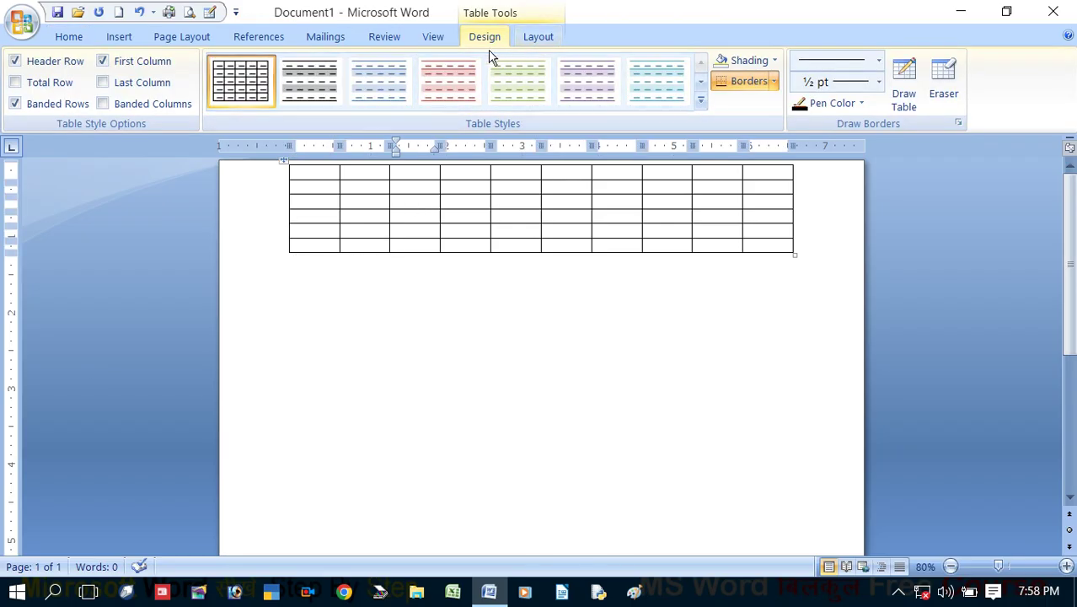
{"action": "left_click", "coordinate": [543, 41]}
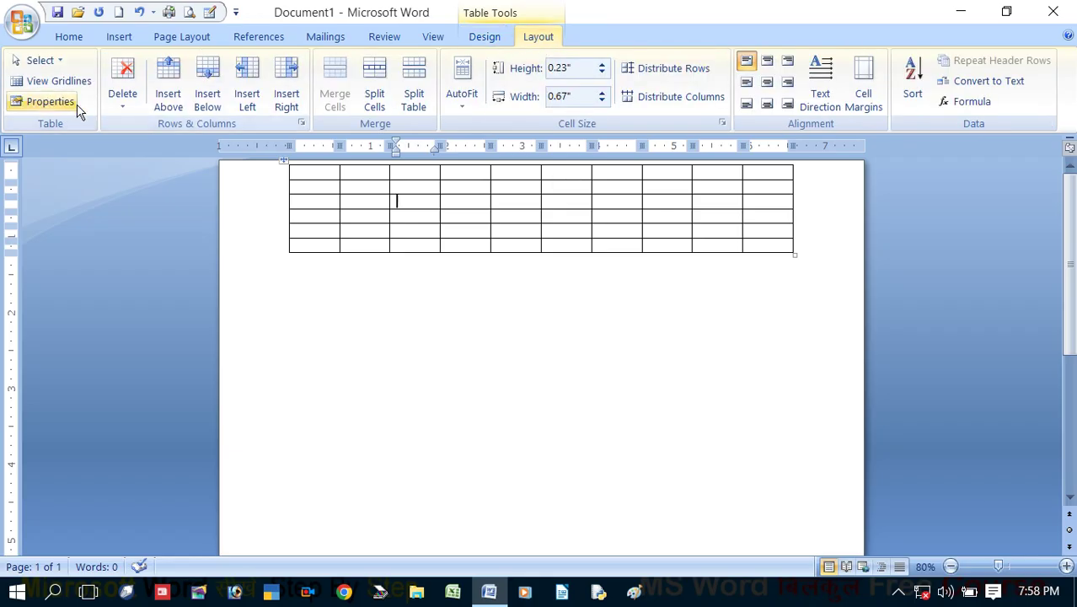
{"action": "left_click", "coordinate": [121, 108]}
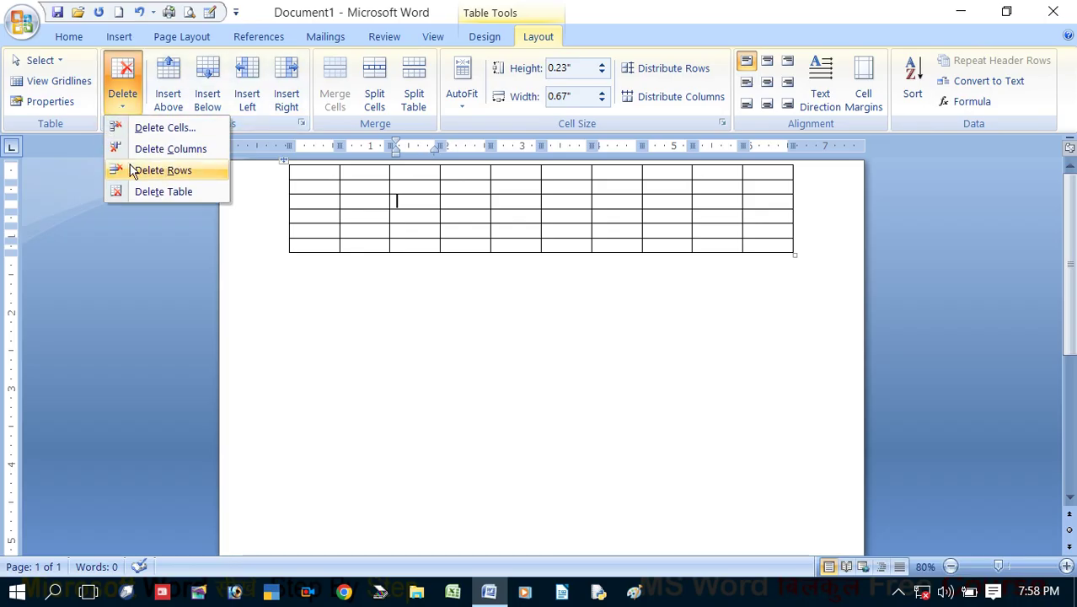
{"action": "left_click", "coordinate": [149, 191]}
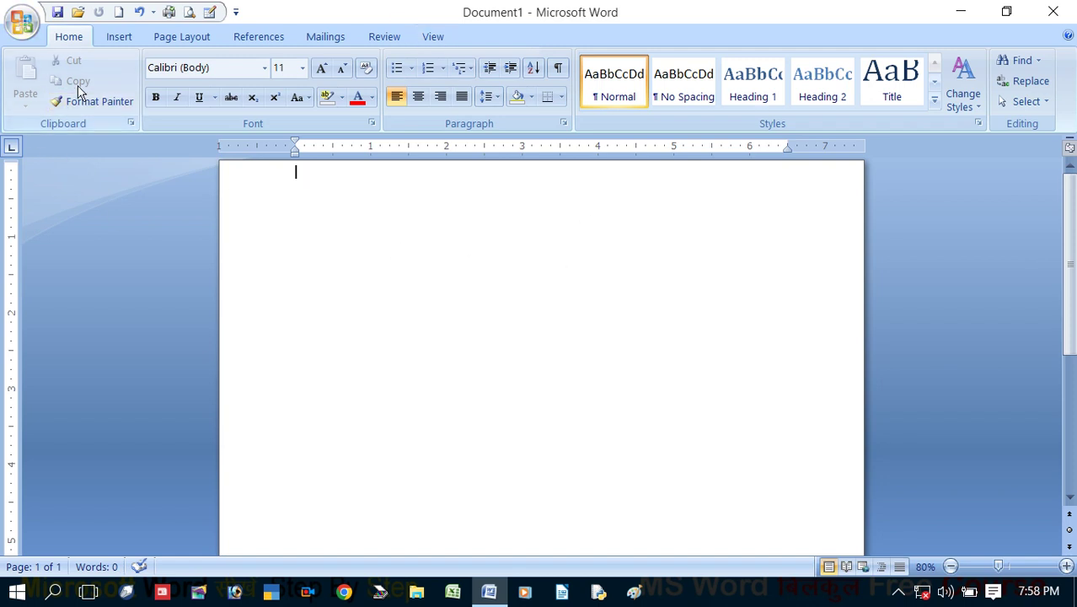
Insert a 12-column, 20-row table through the Insert Table dialog, then delete it
{"action": "left_click", "coordinate": [122, 36]}
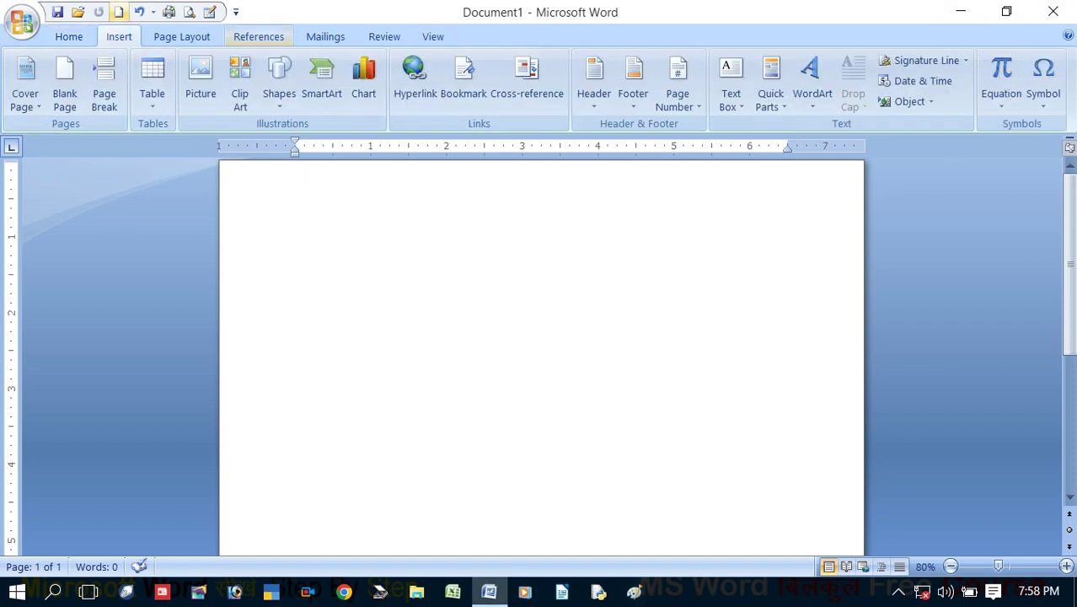
{"action": "left_click", "coordinate": [148, 107]}
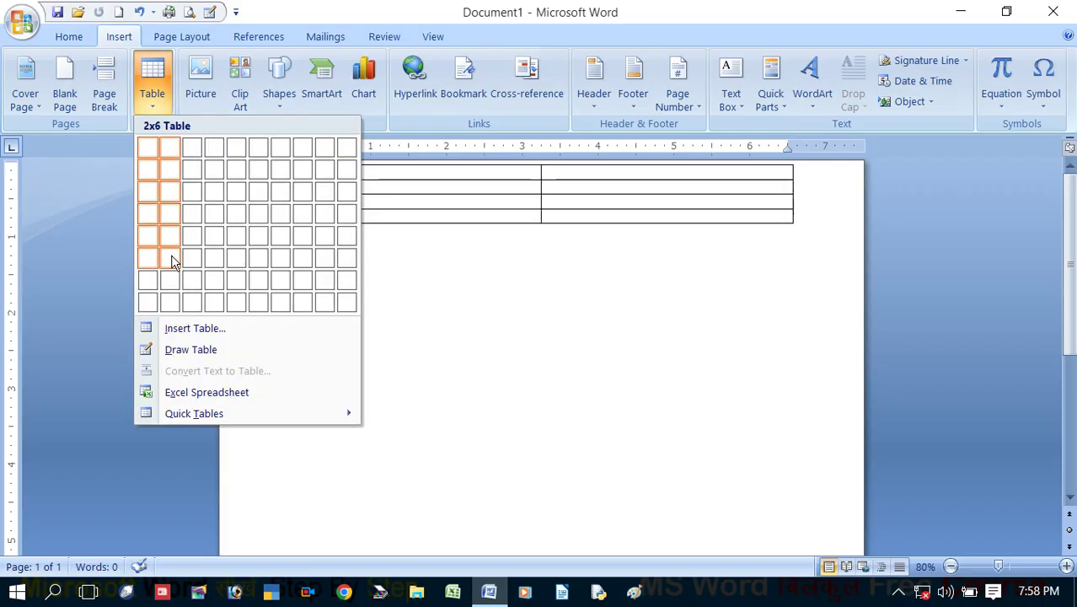
{"action": "left_click", "coordinate": [195, 328]}
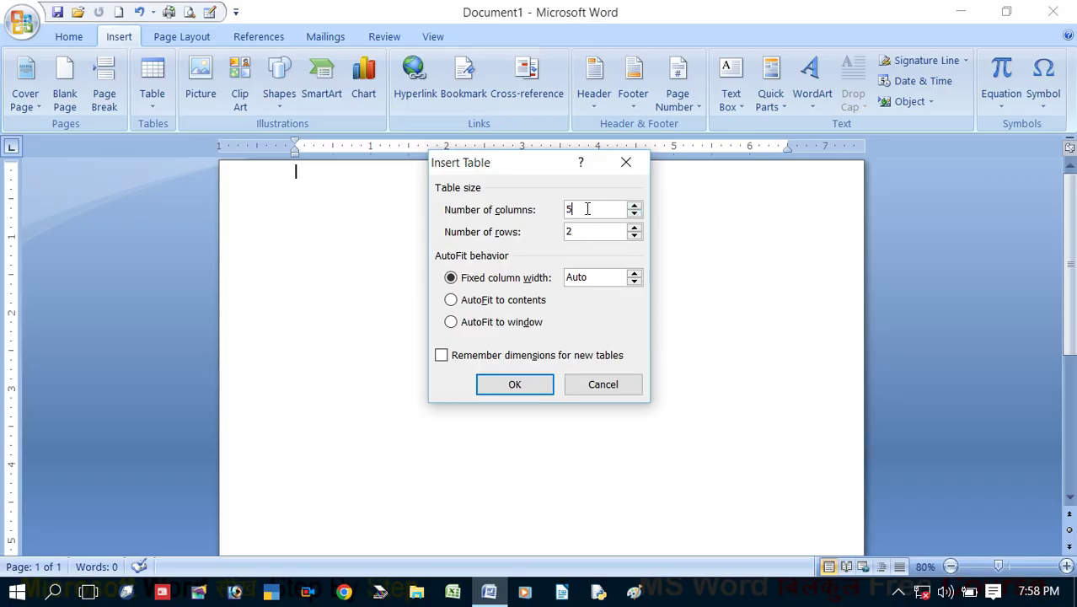
{"action": "left_click_drag", "start_coordinate": [588, 209], "coordinate": [487, 211]}
{"action": "left_click", "coordinate": [542, 383]}
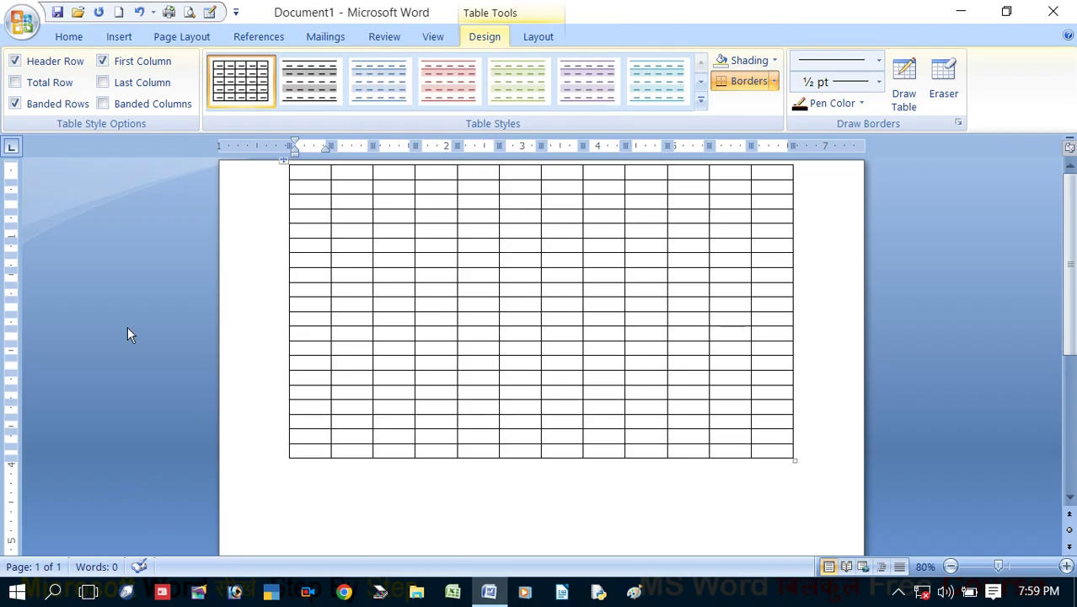
{"action": "left_click", "coordinate": [536, 38]}
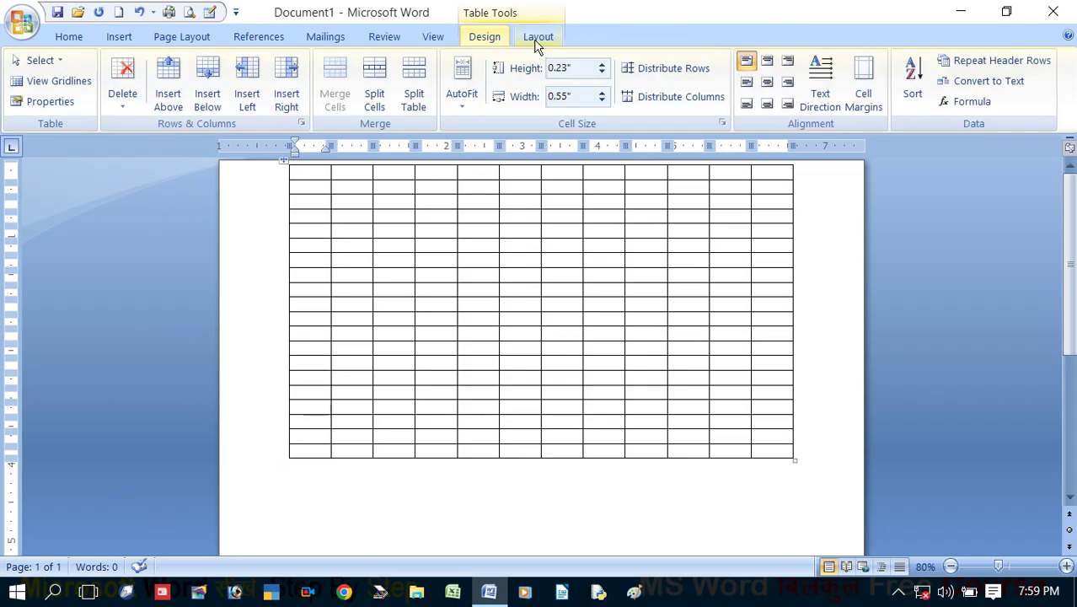
{"action": "left_click", "coordinate": [117, 105]}
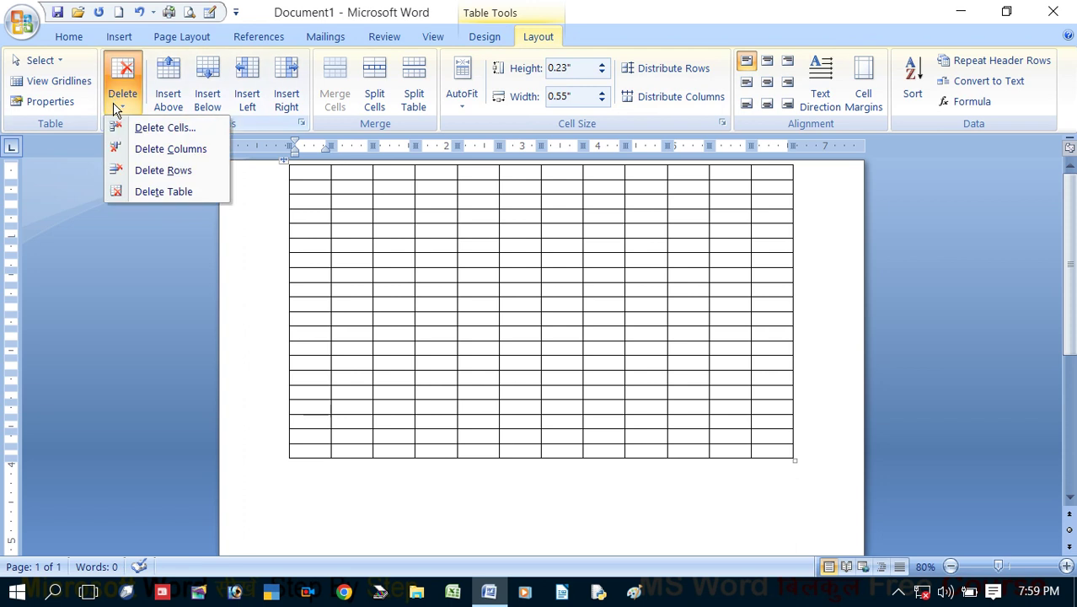
{"action": "left_click", "coordinate": [160, 199]}
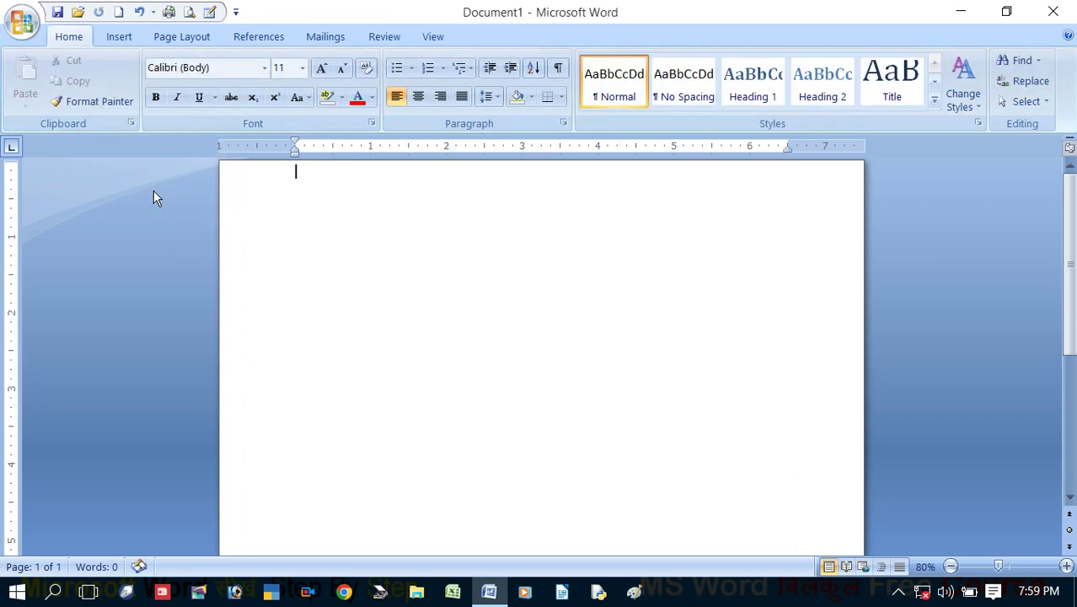
With Draw Table, draw the table's outer border and five uneven column dividers
{"action": "left_click", "coordinate": [110, 43]}
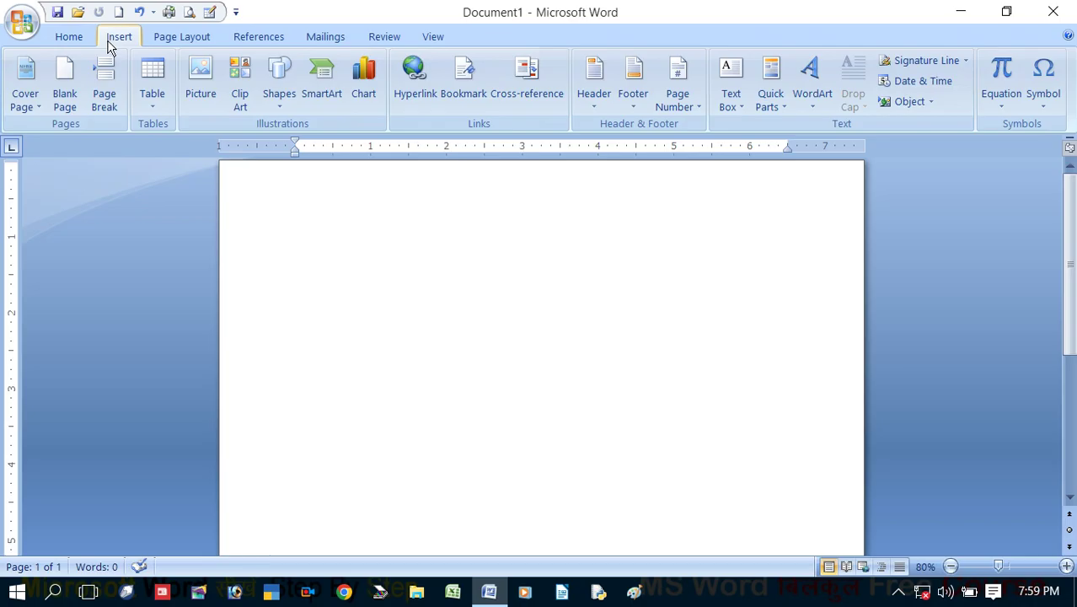
{"action": "left_click", "coordinate": [153, 106]}
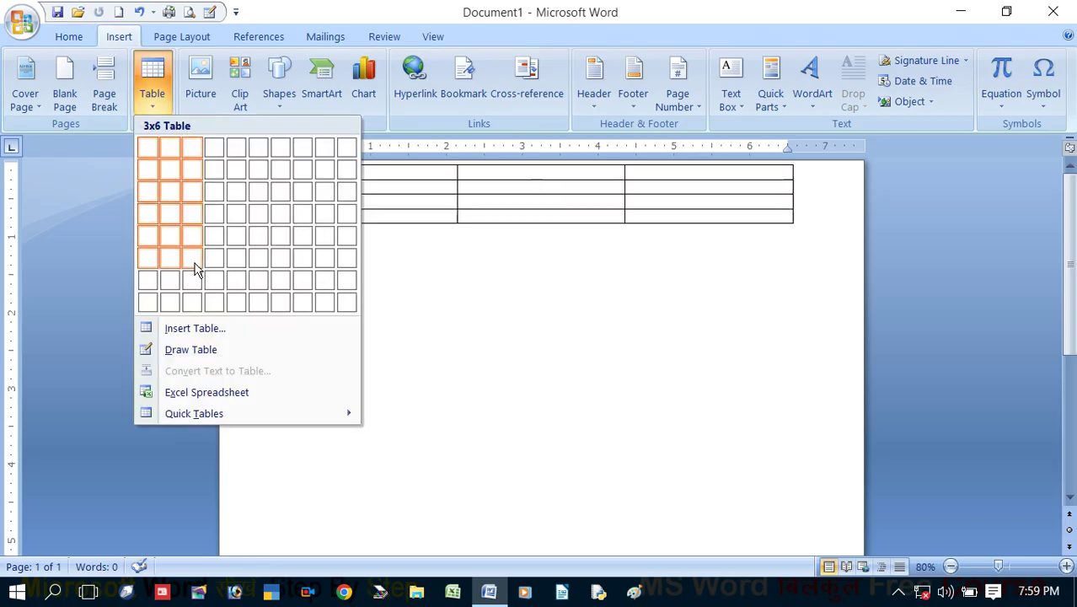
{"action": "left_click", "coordinate": [196, 358]}
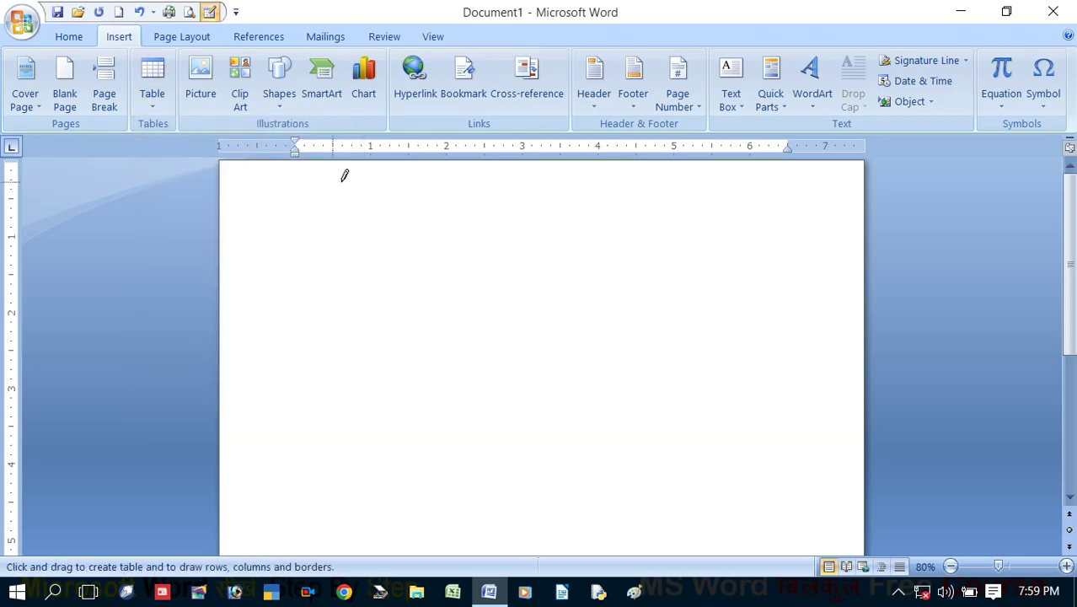
{"action": "mouse_move", "coordinate": [288, 217]}
{"action": "left_mouse_down"}
{"action": "mouse_move", "coordinate": [534, 375]}
{"action": "mouse_move", "coordinate": [760, 418]}
{"action": "mouse_move", "coordinate": [837, 455]}
{"action": "left_mouse_up"}
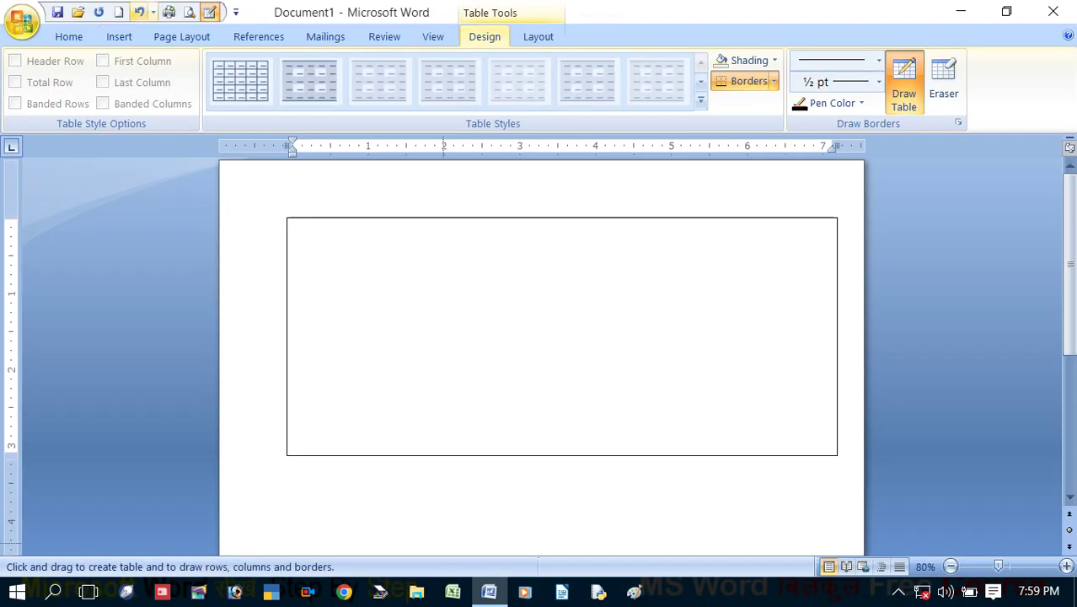
{"action": "mouse_move", "coordinate": [318, 212]}
{"action": "left_mouse_down"}
{"action": "mouse_move", "coordinate": [308, 384]}
{"action": "mouse_move", "coordinate": [317, 406]}
{"action": "left_mouse_up"}
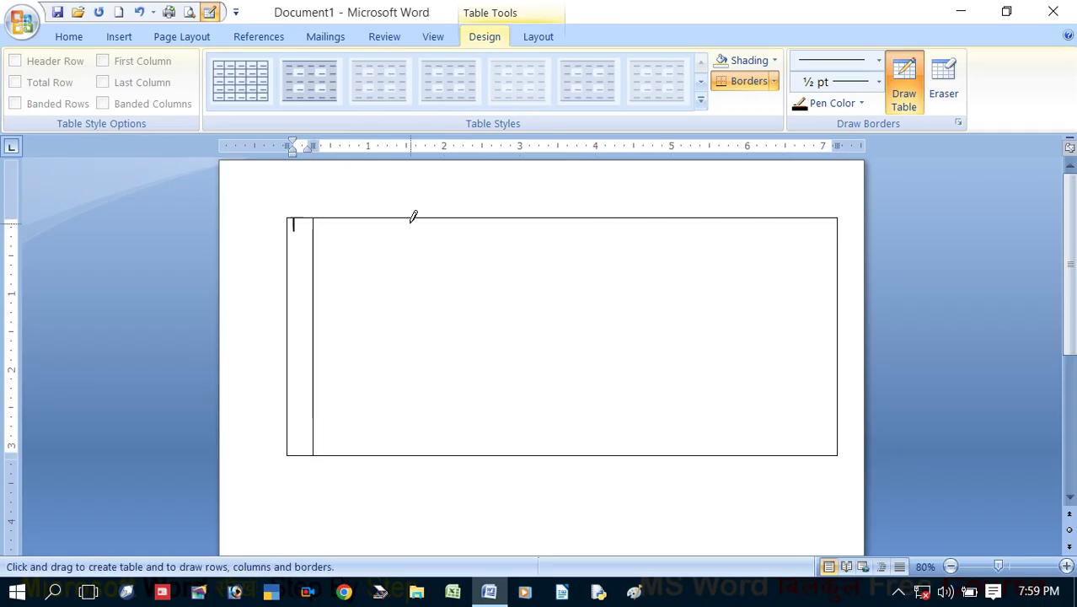
{"action": "left_click_drag", "start_coordinate": [445, 209], "coordinate": [445, 371]}
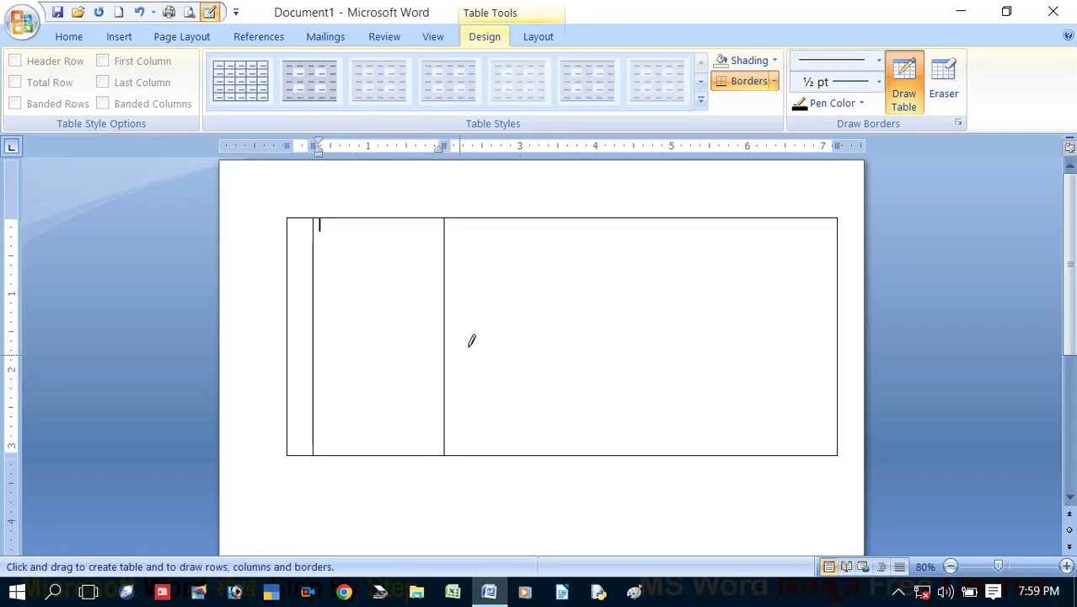
{"action": "left_click_drag", "start_coordinate": [588, 216], "coordinate": [578, 366]}
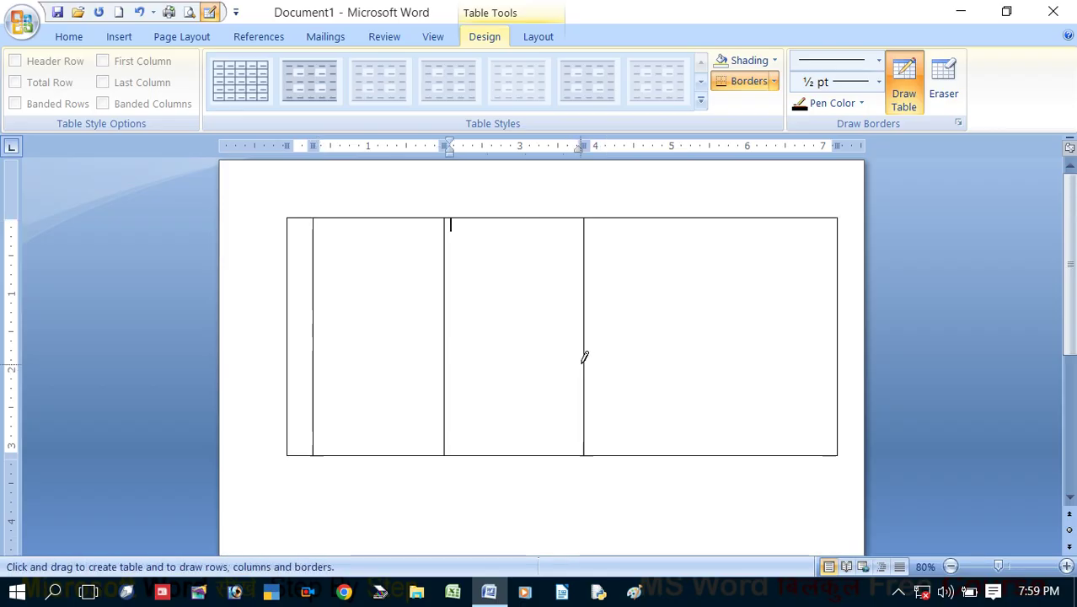
{"action": "mouse_move", "coordinate": [722, 219]}
{"action": "left_mouse_down"}
{"action": "mouse_move", "coordinate": [709, 274]}
{"action": "mouse_move", "coordinate": [710, 386]}
{"action": "left_mouse_up"}
{"action": "left_click_drag", "start_coordinate": [657, 217], "coordinate": [645, 386]}
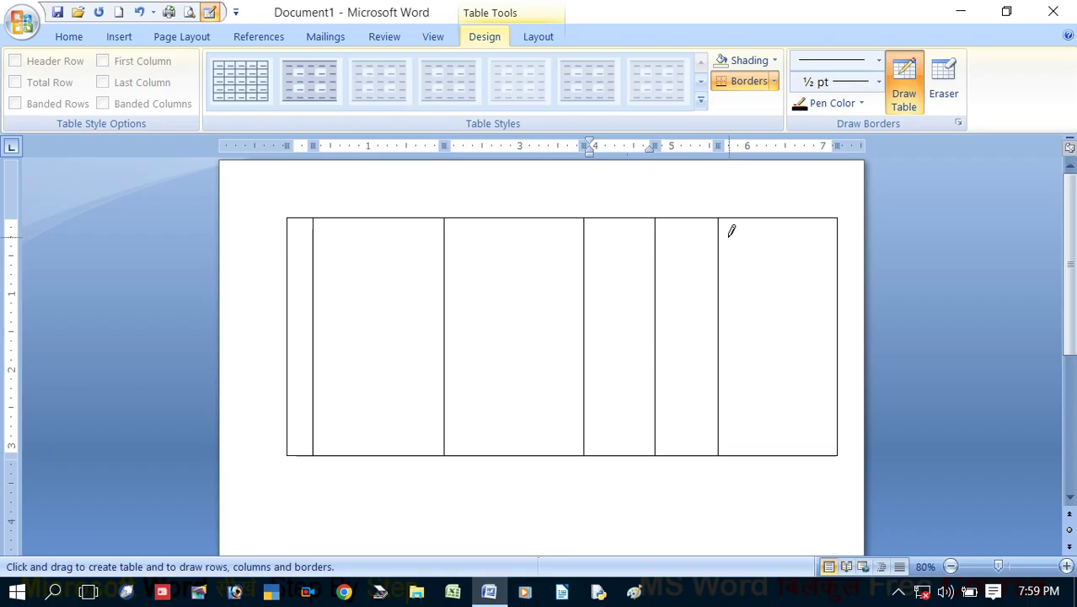
Draw seven horizontal row lines across the table to make eight rows
{"action": "mouse_move", "coordinate": [295, 232]}
{"action": "left_mouse_down"}
{"action": "mouse_move", "coordinate": [774, 236]}
{"action": "mouse_move", "coordinate": [762, 241]}
{"action": "left_mouse_up"}
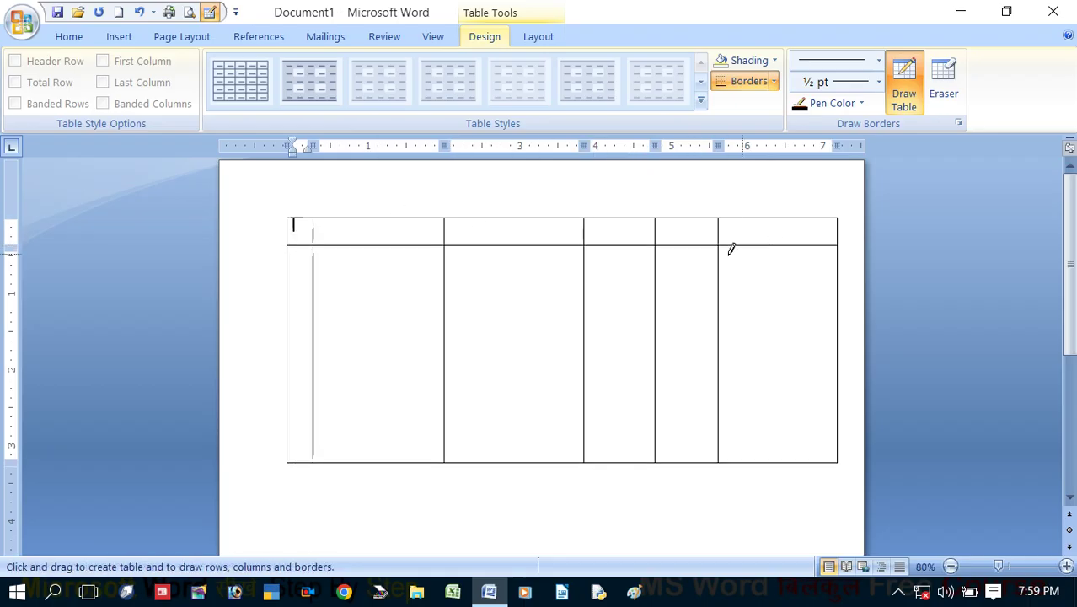
{"action": "left_click_drag", "start_coordinate": [291, 252], "coordinate": [767, 261]}
{"action": "left_click_drag", "start_coordinate": [292, 302], "coordinate": [805, 305]}
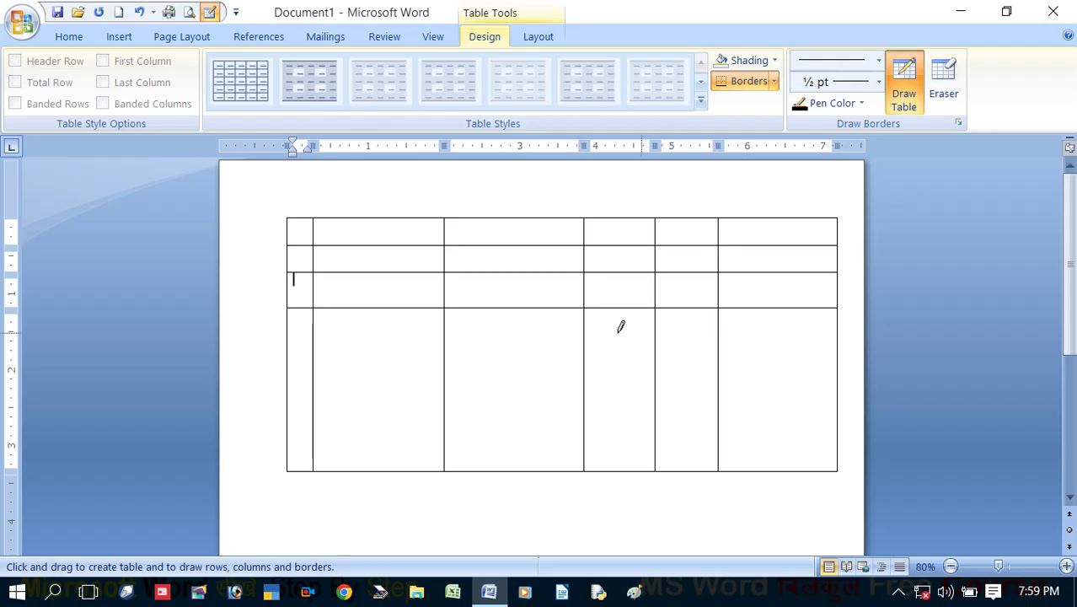
{"action": "mouse_move", "coordinate": [291, 335]}
{"action": "left_mouse_down"}
{"action": "mouse_move", "coordinate": [435, 320]}
{"action": "mouse_move", "coordinate": [796, 328]}
{"action": "left_mouse_up"}
{"action": "mouse_move", "coordinate": [294, 359]}
{"action": "left_mouse_down"}
{"action": "mouse_move", "coordinate": [630, 351]}
{"action": "mouse_move", "coordinate": [765, 390]}
{"action": "mouse_move", "coordinate": [849, 367]}
{"action": "left_mouse_up"}
{"action": "mouse_move", "coordinate": [286, 405]}
{"action": "left_mouse_down"}
{"action": "mouse_move", "coordinate": [456, 385]}
{"action": "mouse_move", "coordinate": [714, 385]}
{"action": "mouse_move", "coordinate": [788, 407]}
{"action": "left_mouse_up"}
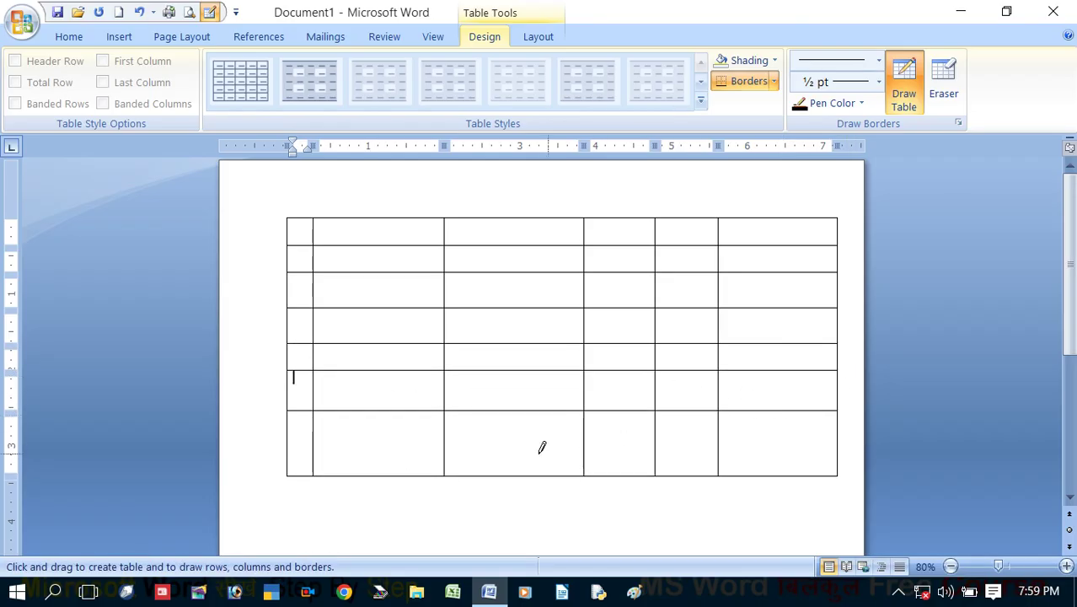
{"action": "left_click_drag", "start_coordinate": [291, 435], "coordinate": [801, 428]}
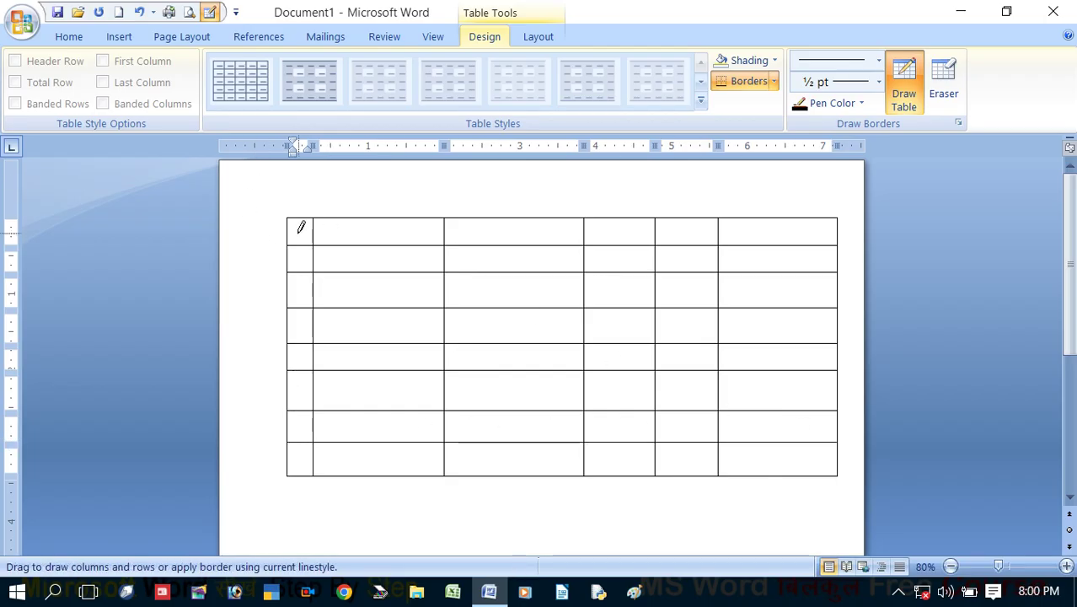
Type the headings Roll no., Name and Address into the first three top-row cells
{"action": "type", "text": "Roll"}
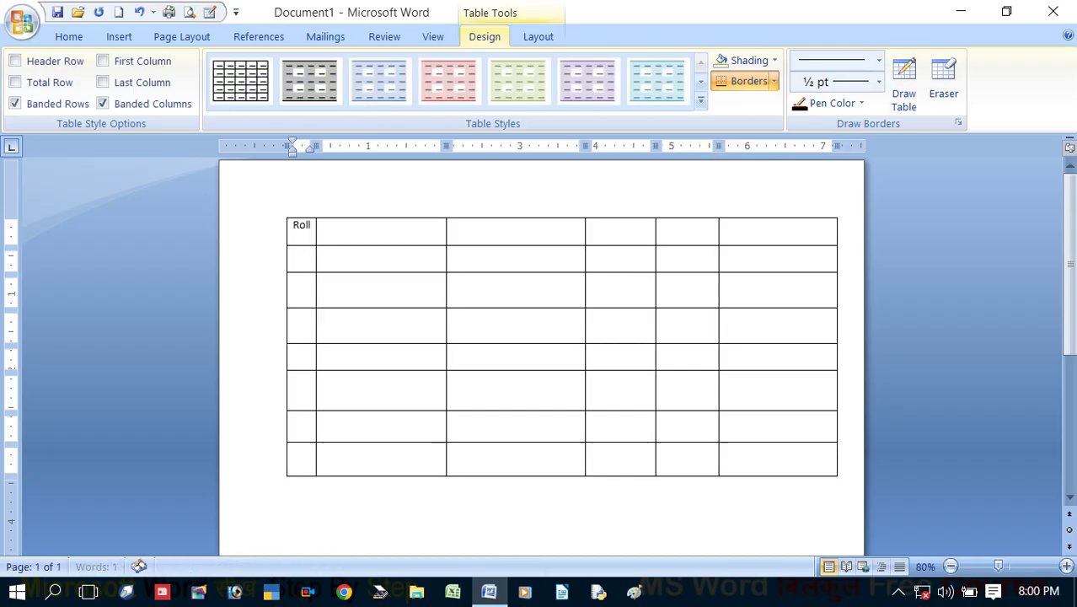
{"action": "type", "text": " no."}
{"action": "key", "text": "Tab"}
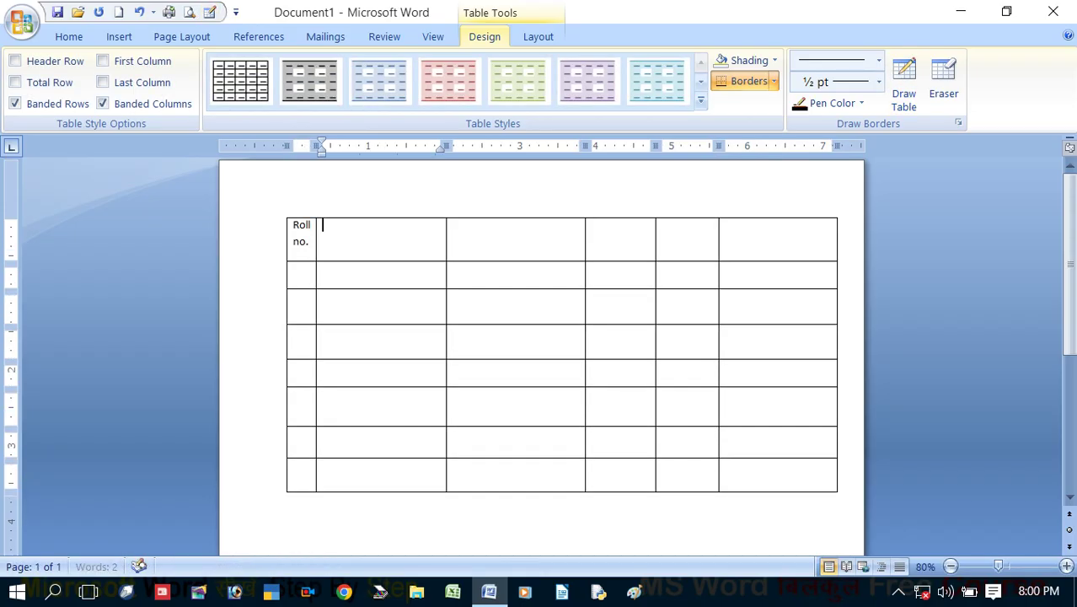
{"action": "type", "text": "name"}
{"action": "key", "text": "Tab"}
{"action": "type", "text": "address"}
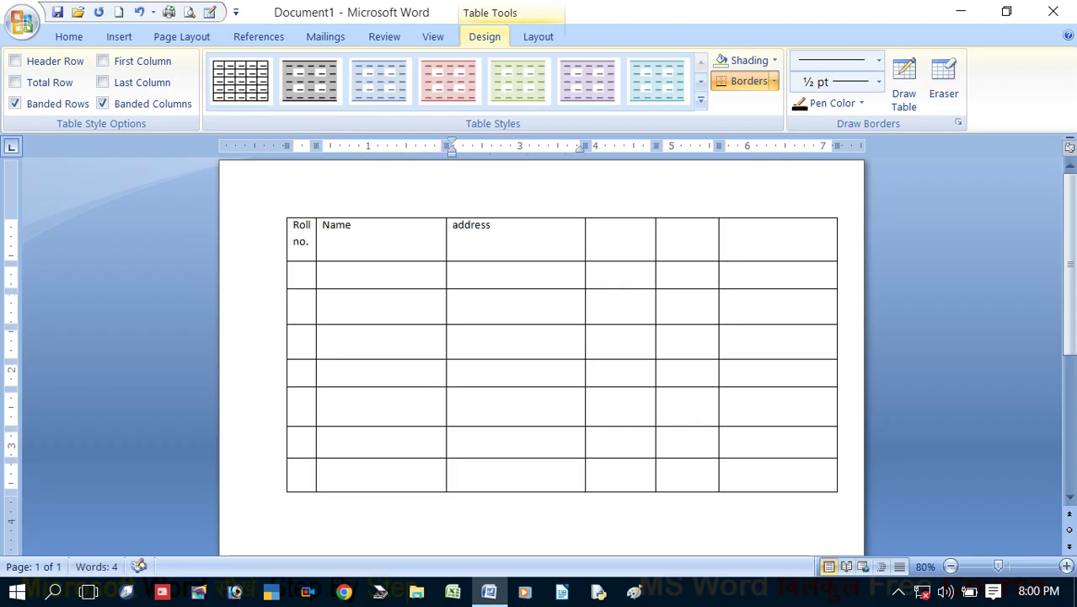
{"action": "key", "text": "Tab"}
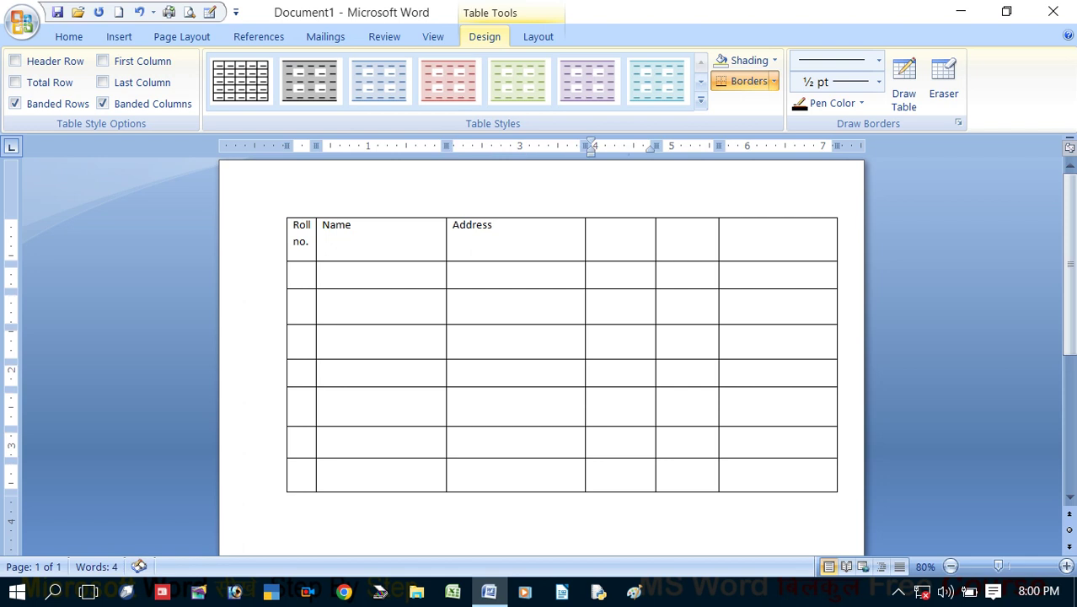
Add the Mobile No, Course and Batch no. headings, then return to the document start
{"action": "type", "text": "co"}
{"action": "key", "text": "BackSpace"}
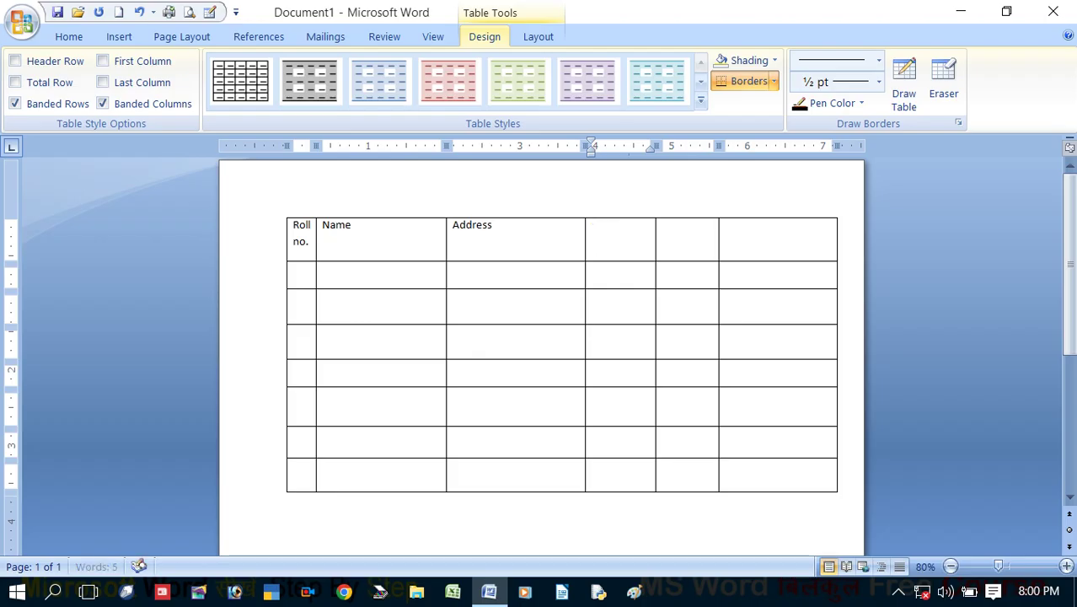
{"action": "type", "text": "Mobile No"}
{"action": "key", "text": "Tab"}
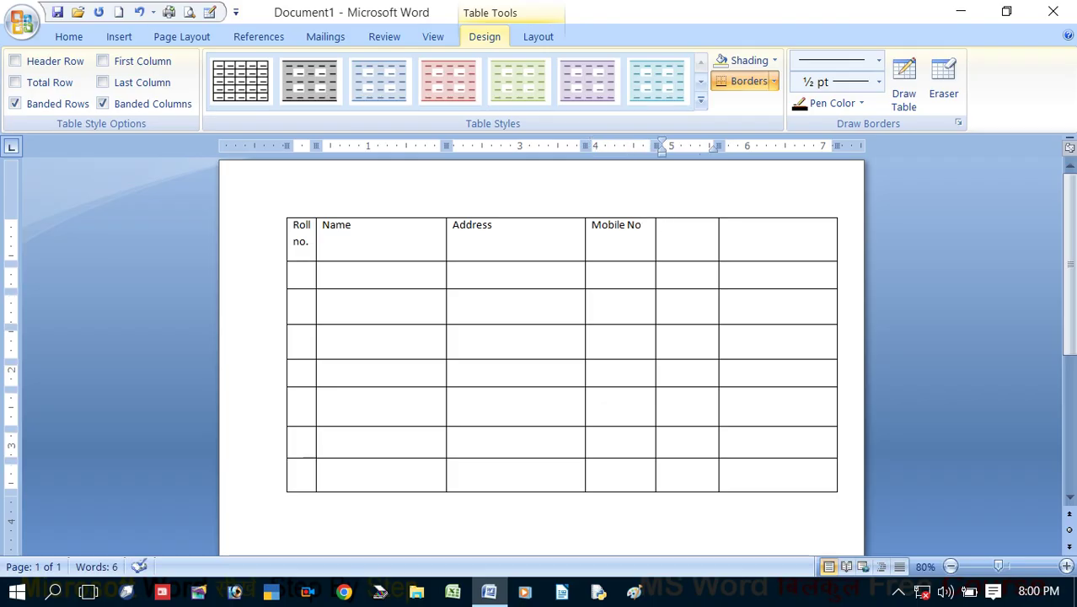
{"action": "type", "text": "course"}
{"action": "key", "text": "Tab"}
{"action": "type", "text": "batch no."}
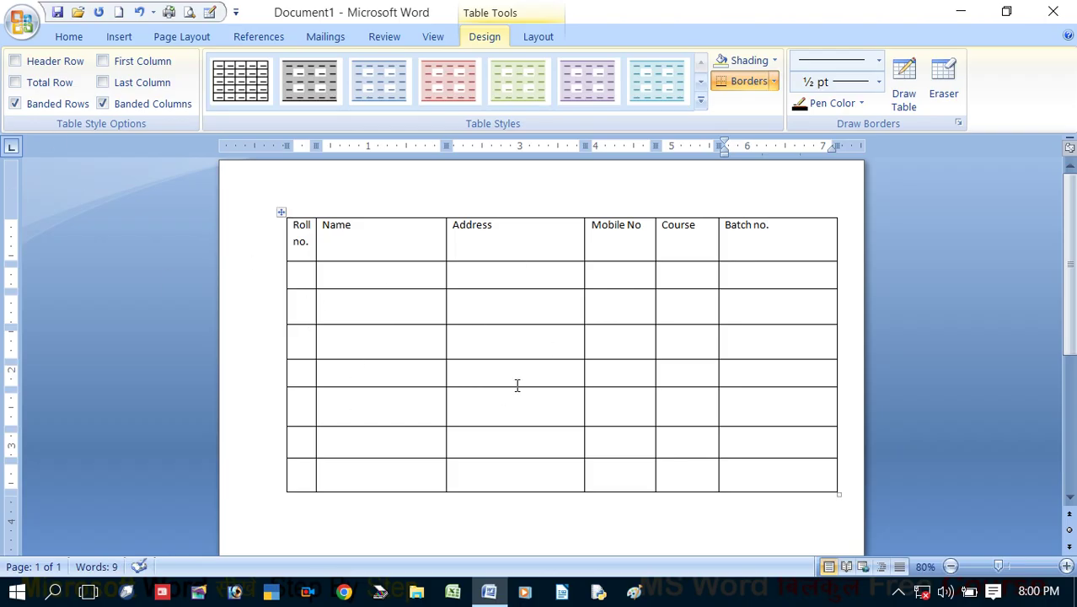
{"action": "scroll", "coordinate": [552, 361], "scroll_direction": "down", "scroll_amount": 2}
{"action": "key", "text": "ctrl+Home"}
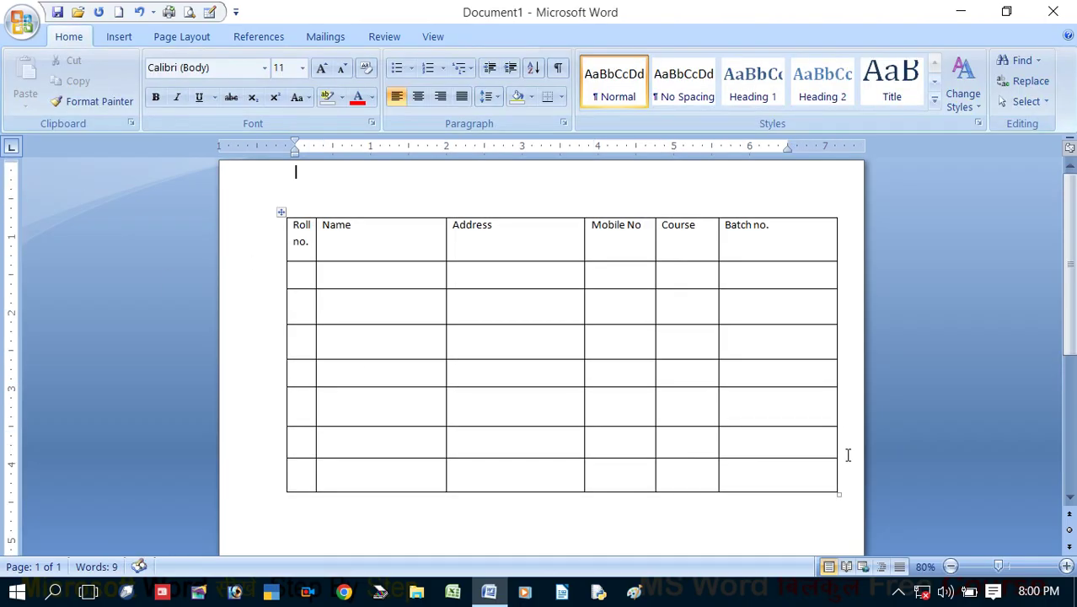
Delete the entire hand-drawn header table
{"action": "left_click", "coordinate": [403, 343]}
{"action": "left_click", "coordinate": [531, 37]}
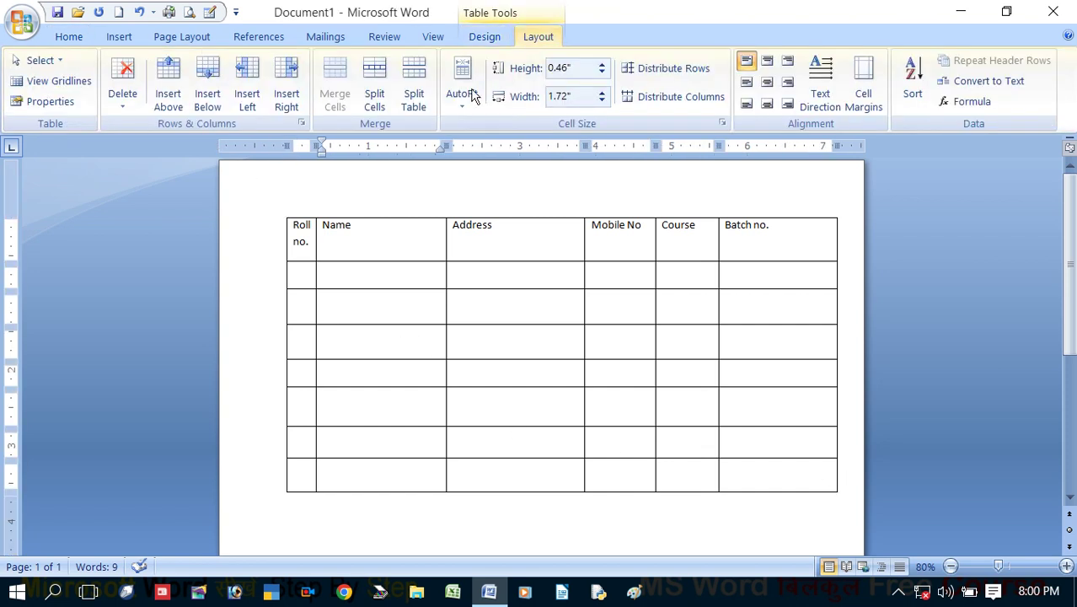
{"action": "left_click", "coordinate": [118, 93]}
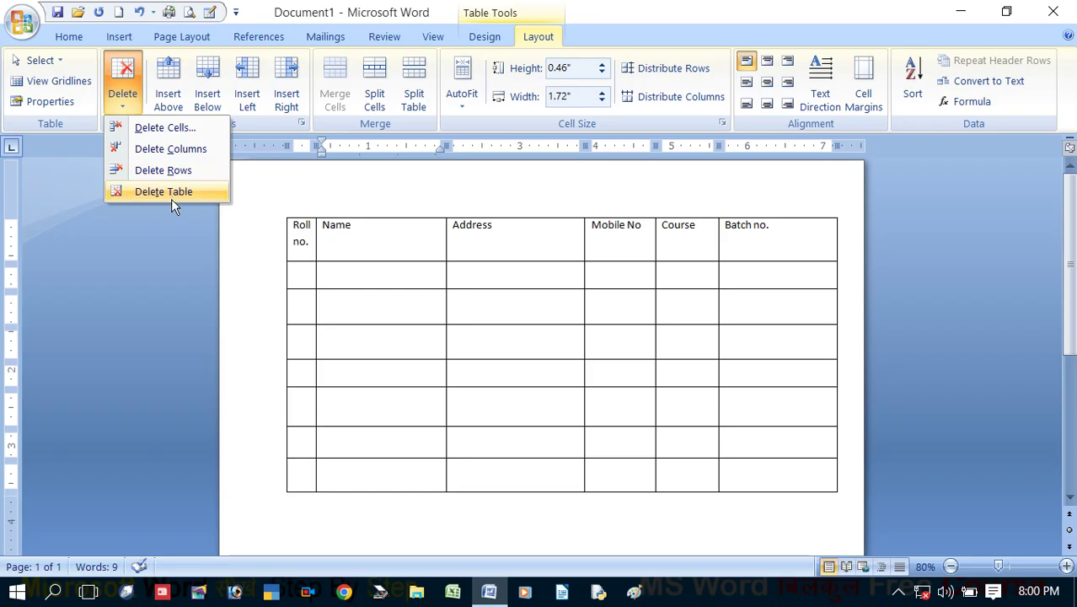
{"action": "left_click", "coordinate": [171, 199]}
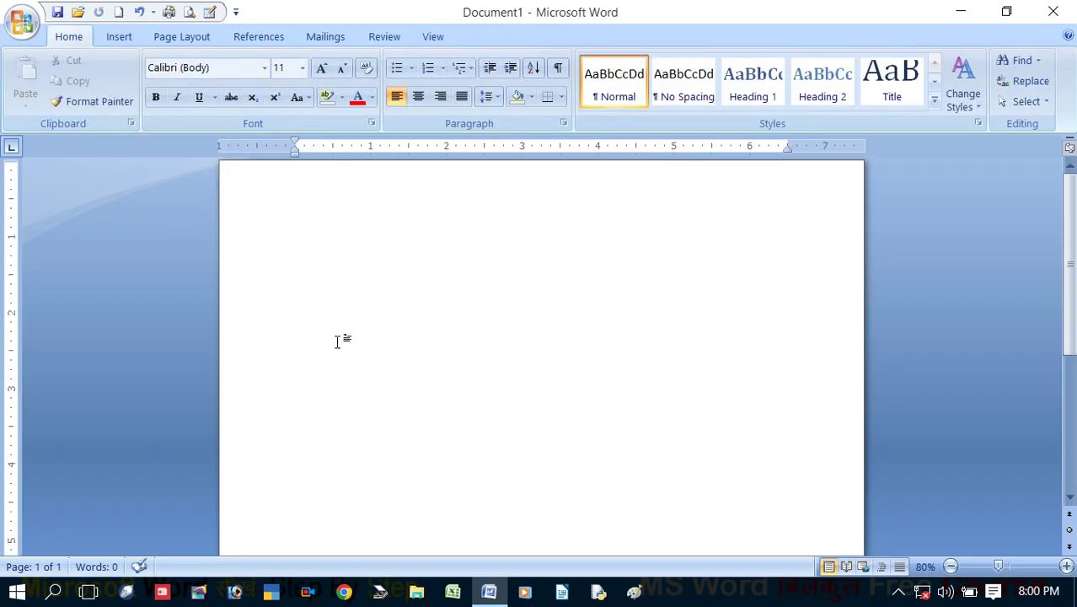
Insert a new blank table with 15 columns and 20 rows
{"action": "key", "text": "alt+n"}
{"action": "key", "text": "t"}
{"action": "key", "text": "i"}
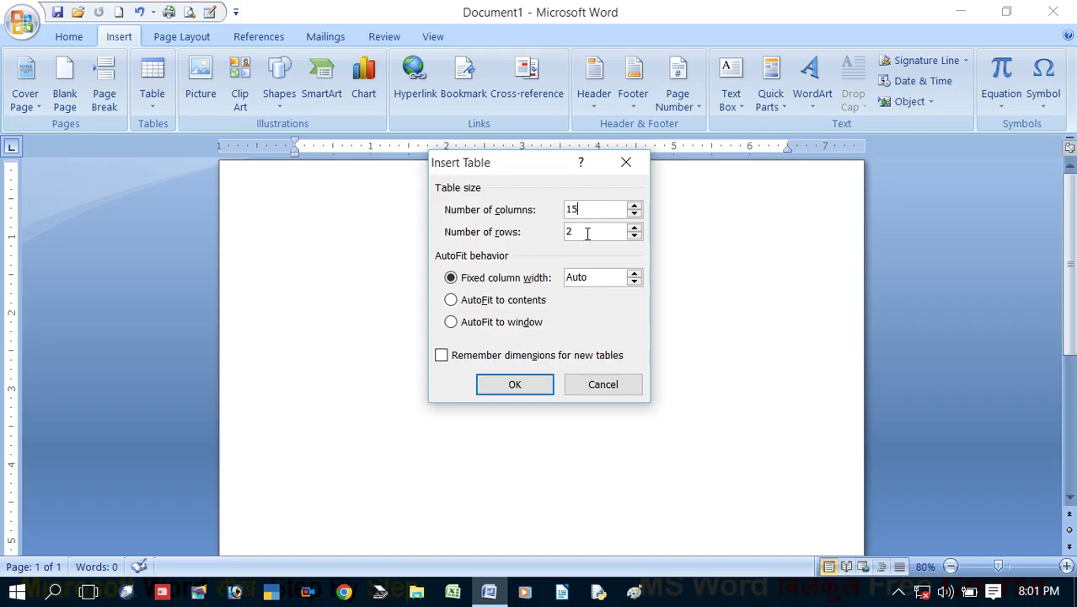
{"action": "type", "text": "0"}
{"action": "left_click", "coordinate": [529, 386]}
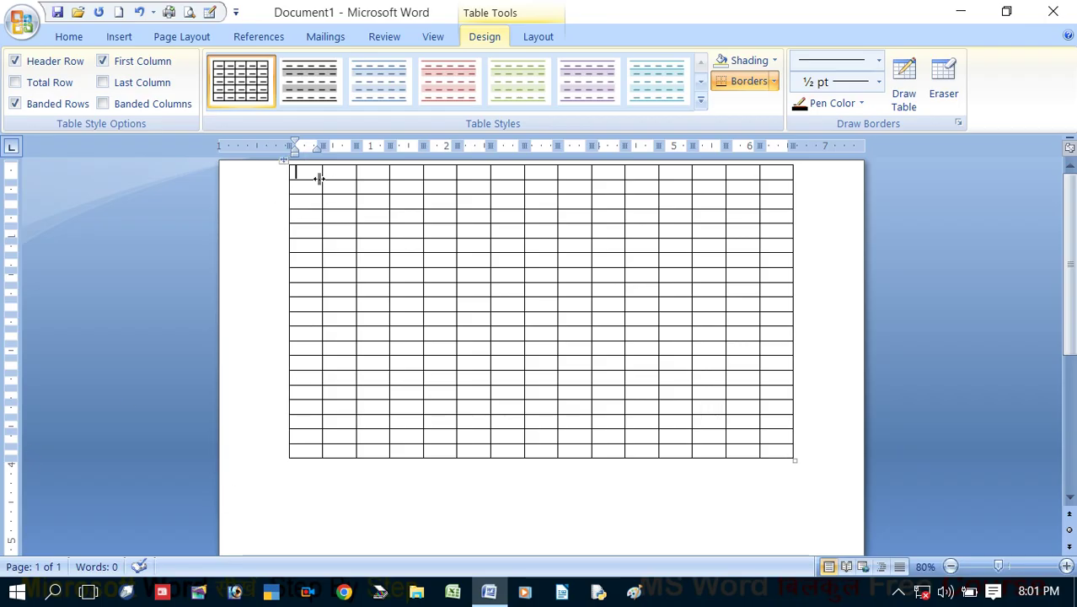
Enter headings Roll no., Name, Father's name, Address, City, State pin code and Mobile no
{"action": "left_click_drag", "start_coordinate": [295, 169], "coordinate": [485, 169]}
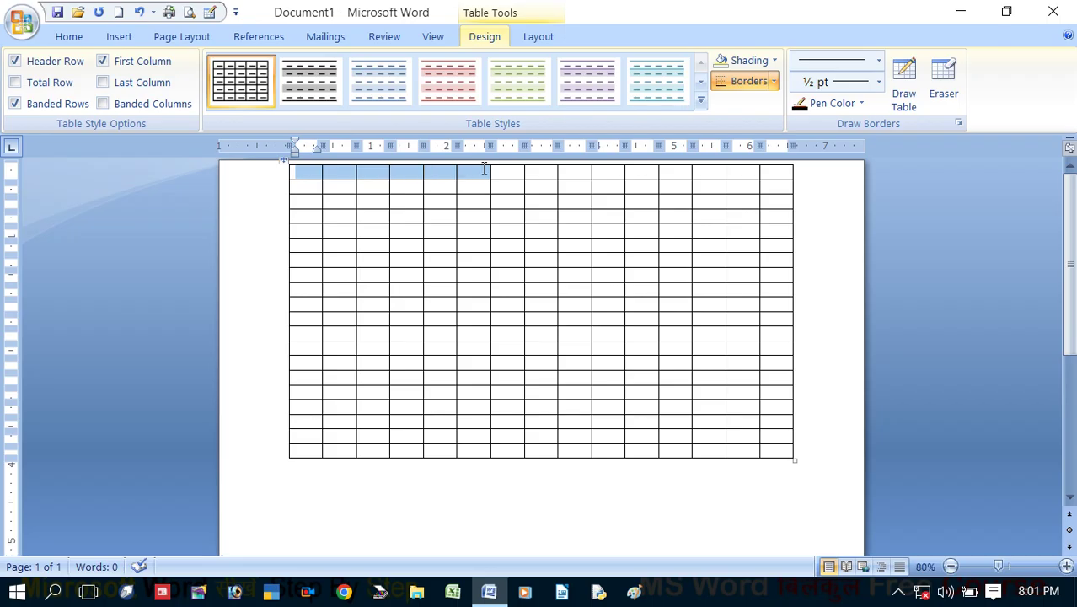
{"action": "left_click", "coordinate": [303, 181]}
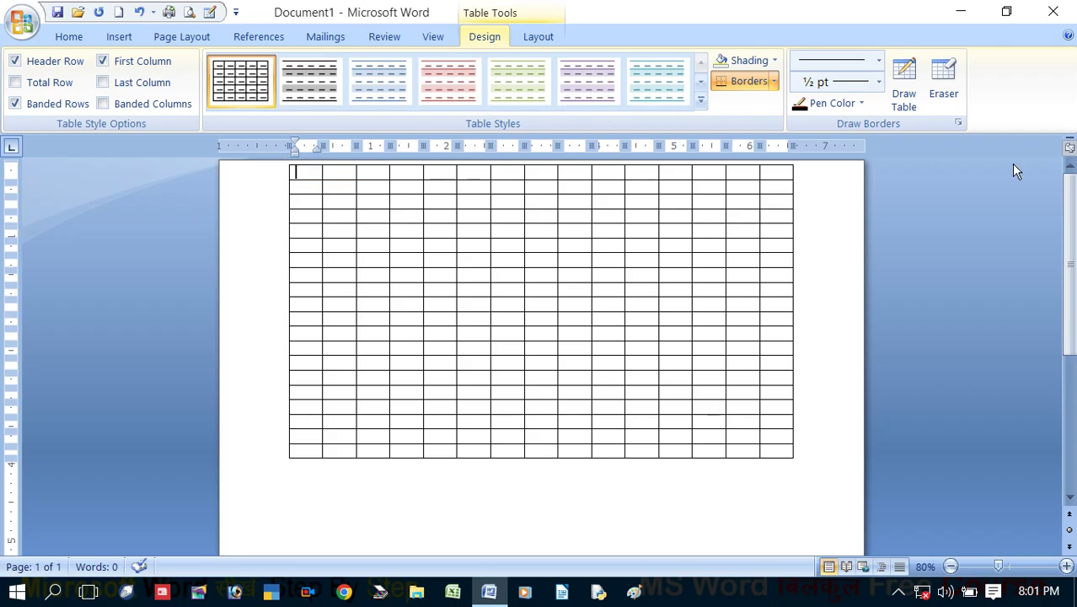
{"action": "type", "text": "Roll no."}
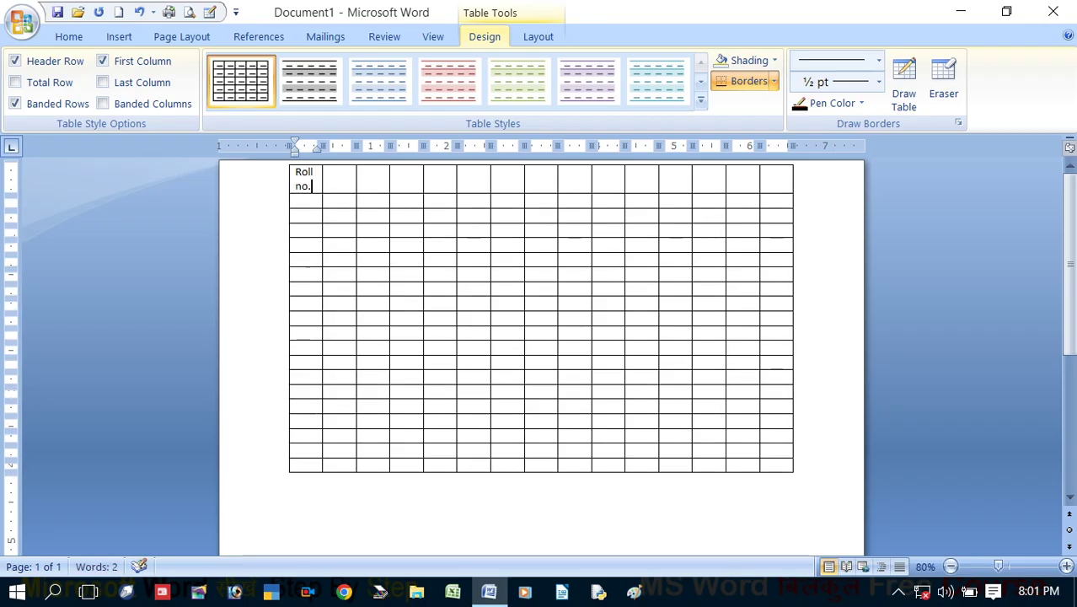
{"action": "key", "text": "Tab"}
{"action": "type", "text": "Name"}
{"action": "key", "text": "Tab"}
{"action": "type", "text": "father"}
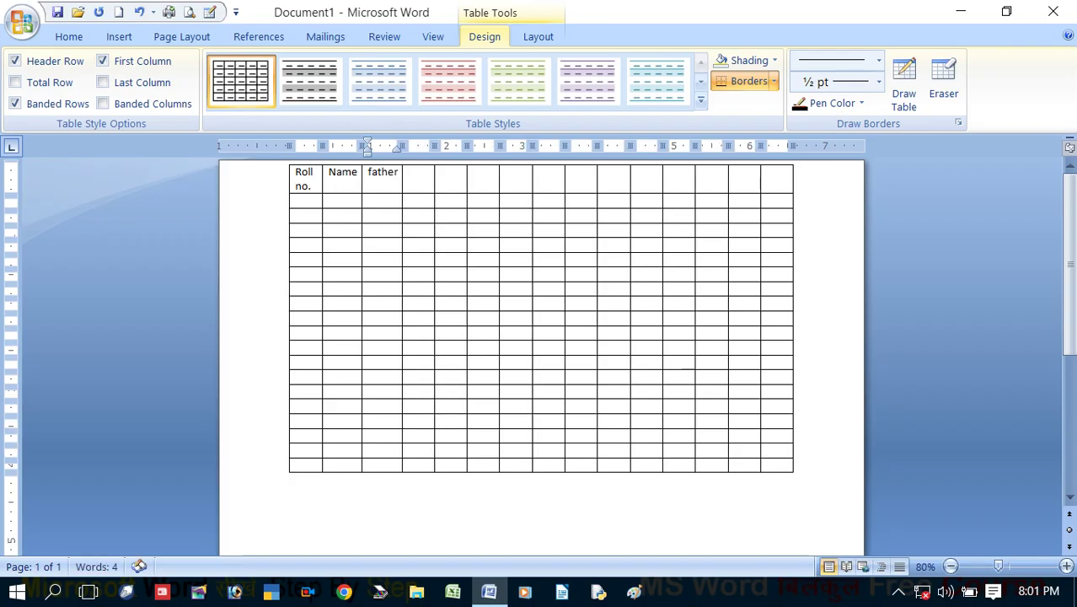
{"action": "type", "text": "'s name"}
{"action": "key", "text": "Tab"}
{"action": "type", "text": "address"}
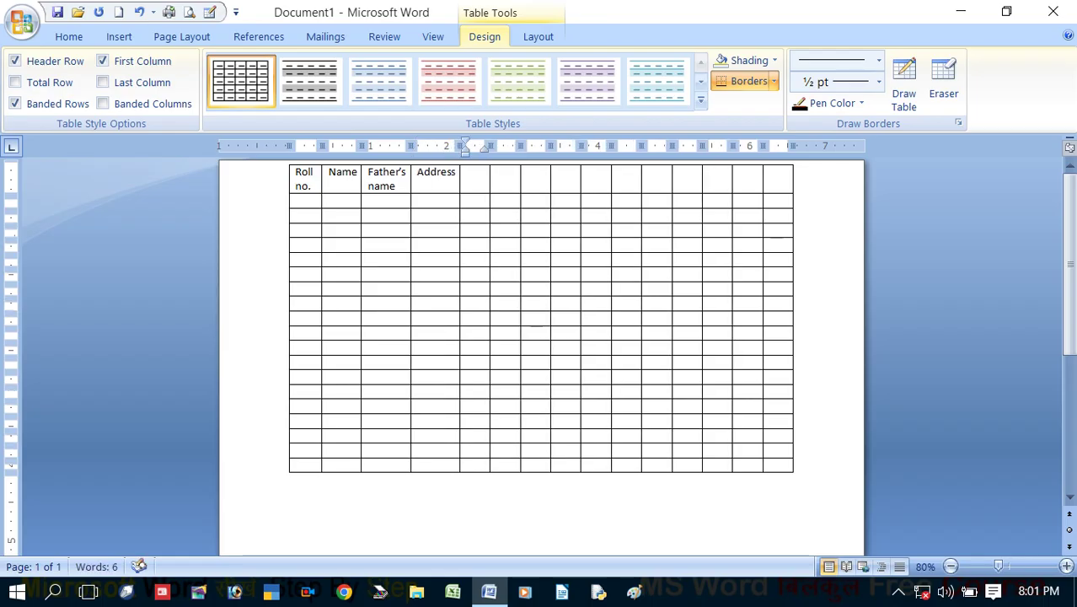
{"action": "key", "text": "Tab"}
{"action": "type", "text": "city"}
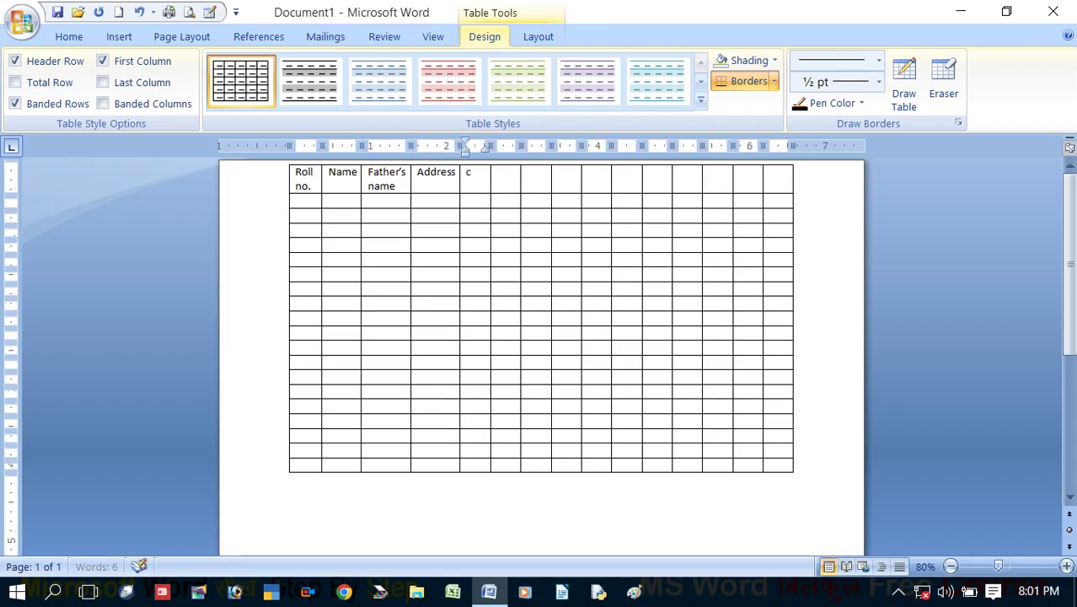
{"action": "key", "text": "Tab"}
{"action": "type", "text": "sta"}
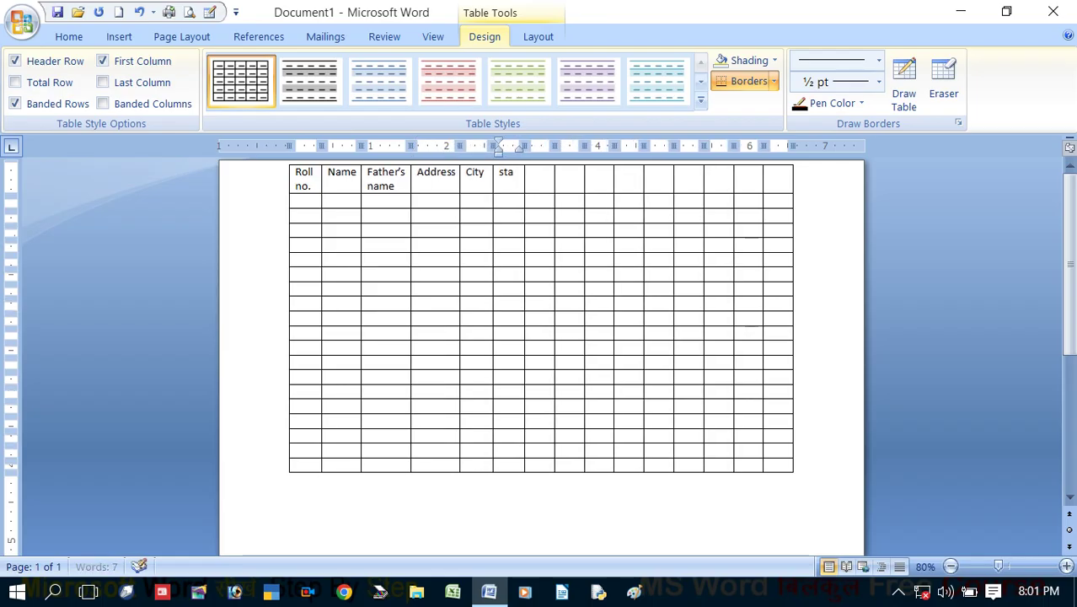
{"action": "type", "text": "te p"}
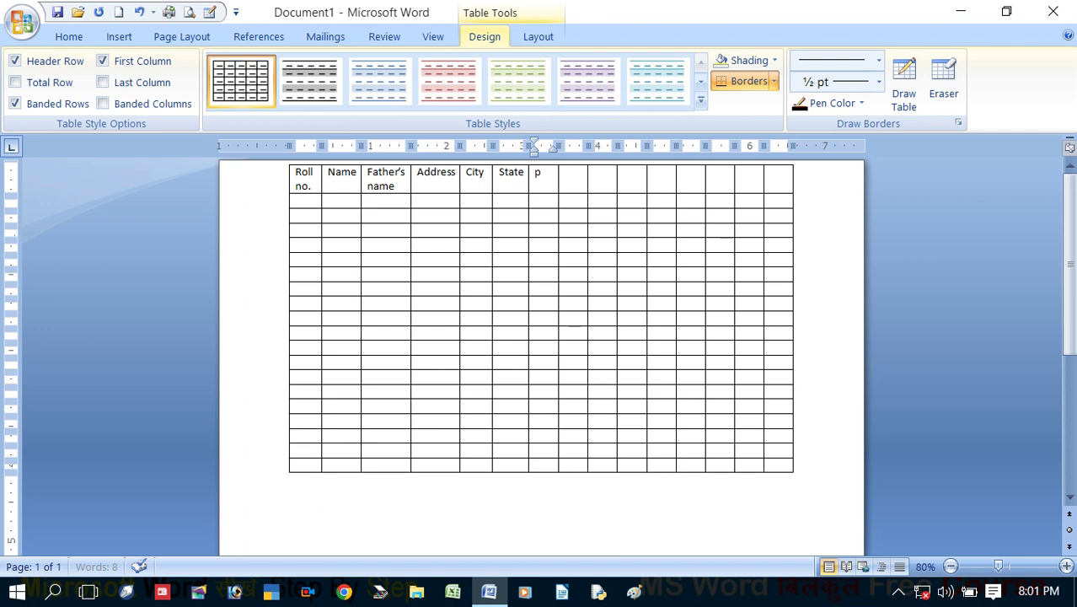
{"action": "type", "text": "in code"}
{"action": "key", "text": "Tab"}
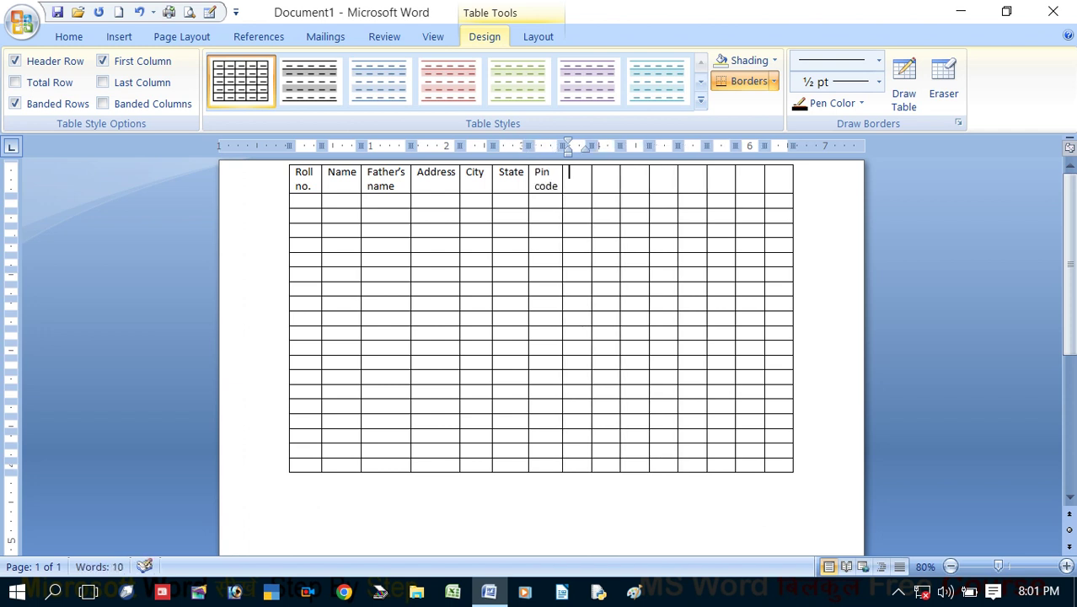
{"action": "type", "text": "mobile "}
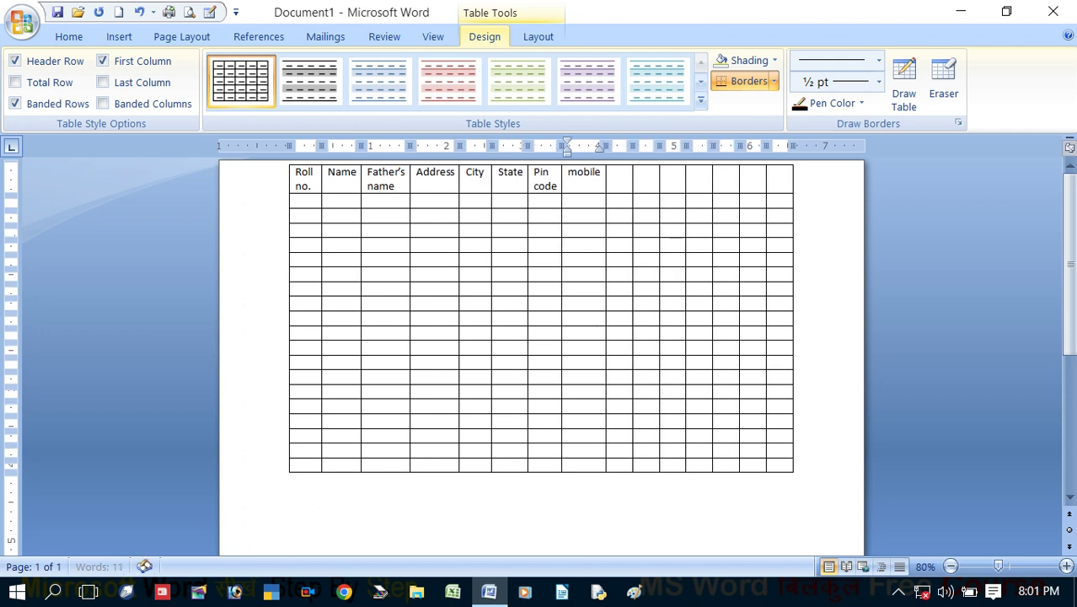
{"action": "type", "text": "no"}
{"action": "key", "text": "Tab"}
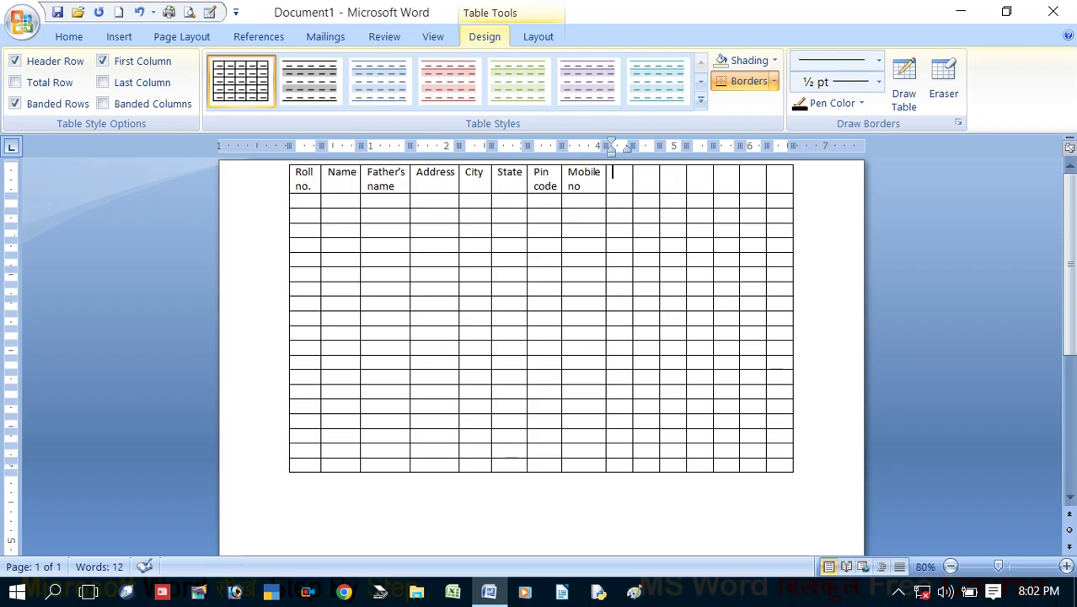
Add subject headings Hindi, English, Math/Bio, Physics, Chemistry, plus Total and percentage
{"action": "type", "text": "hindi"}
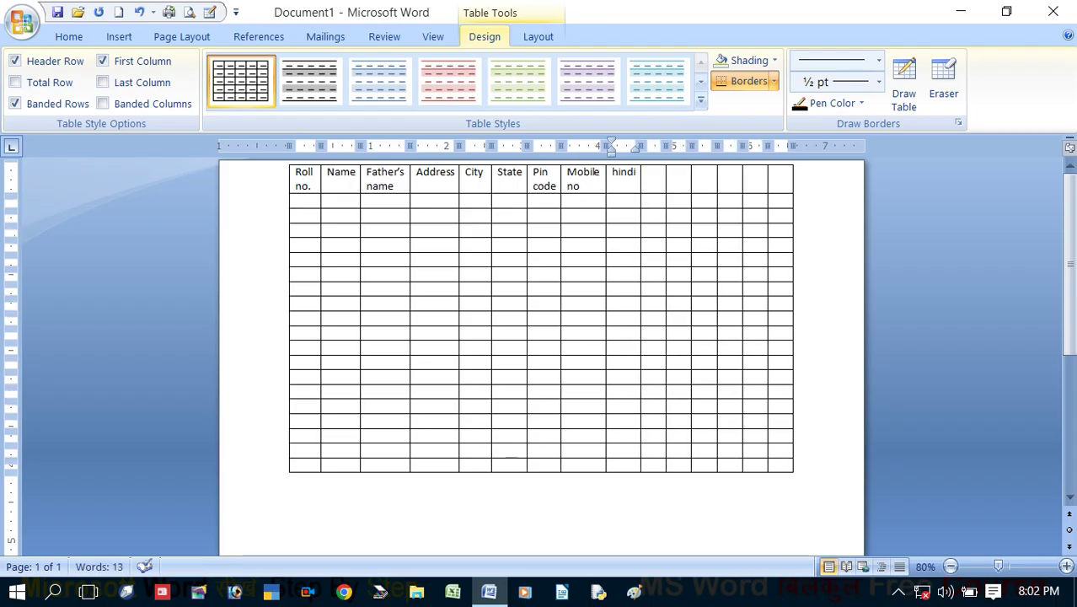
{"action": "key", "text": "Tab"}
{"action": "type", "text": "engl"}
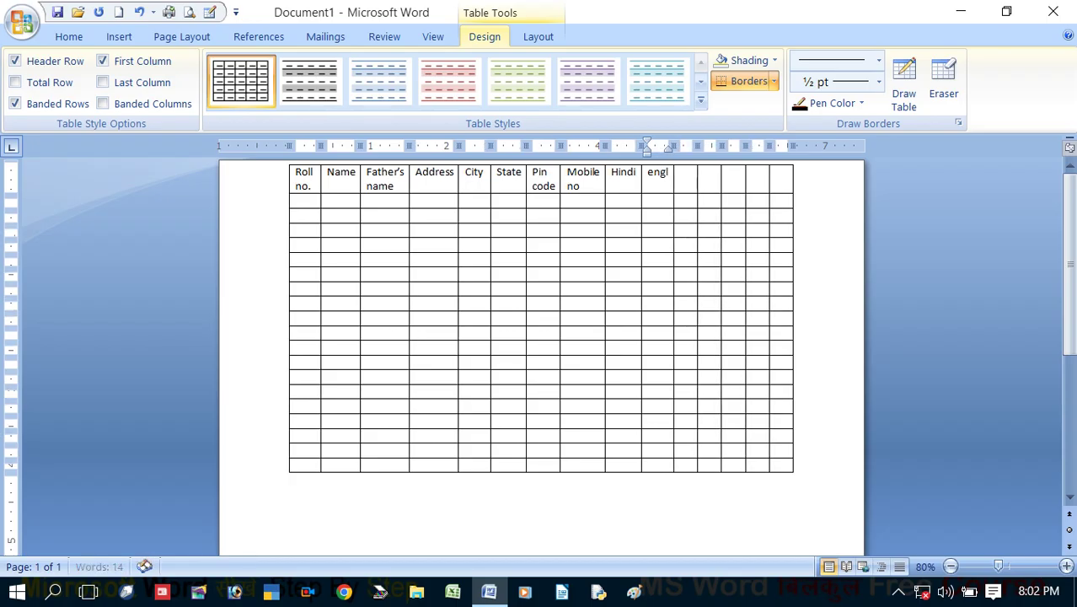
{"action": "type", "text": "ishmath/"}
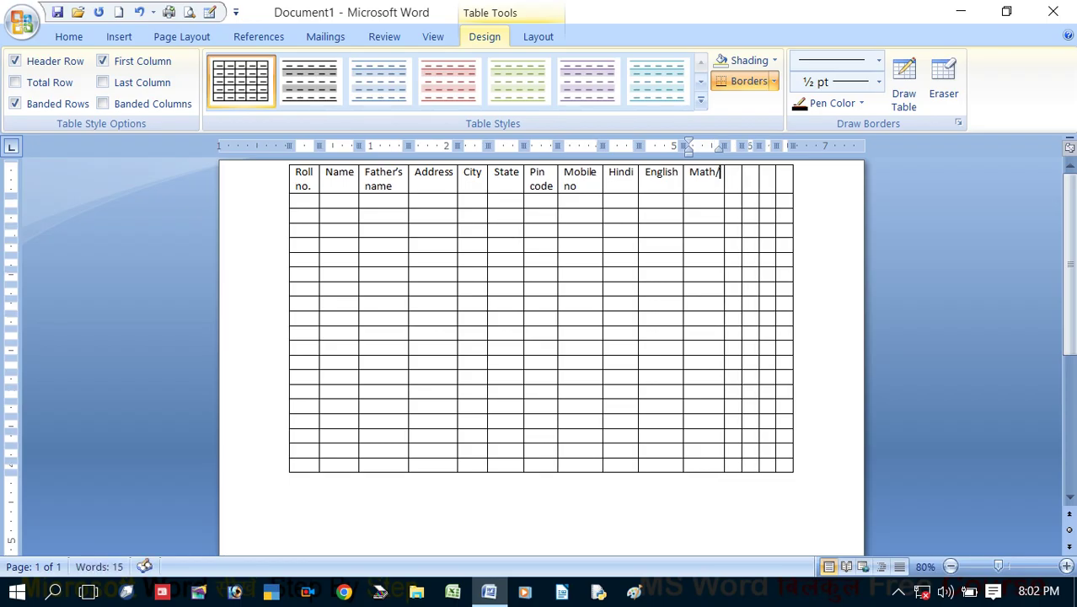
{"action": "type", "text": "Bio"}
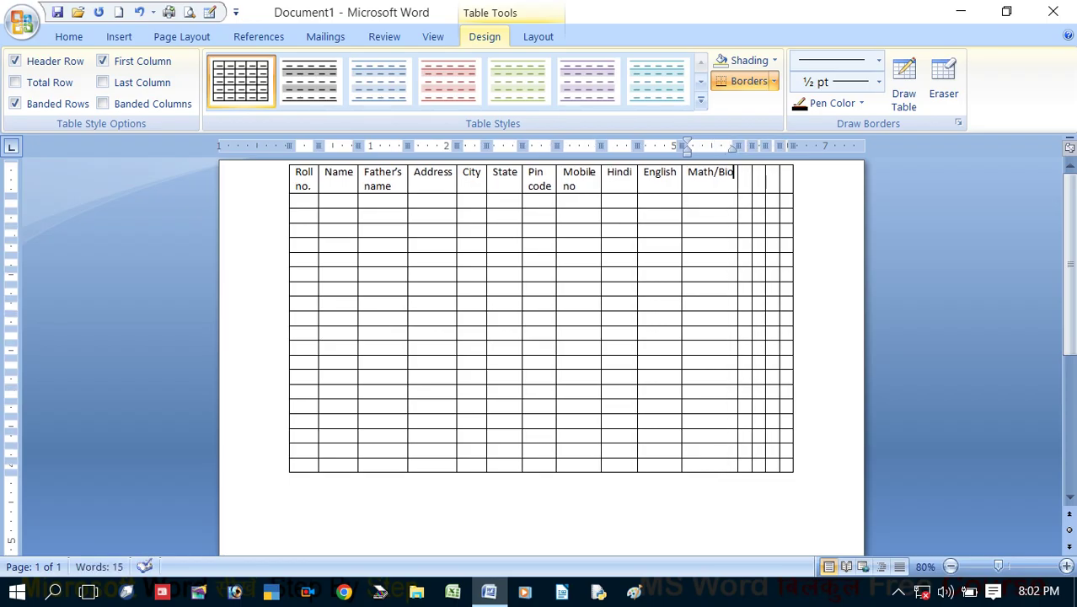
{"action": "key", "text": "Tab"}
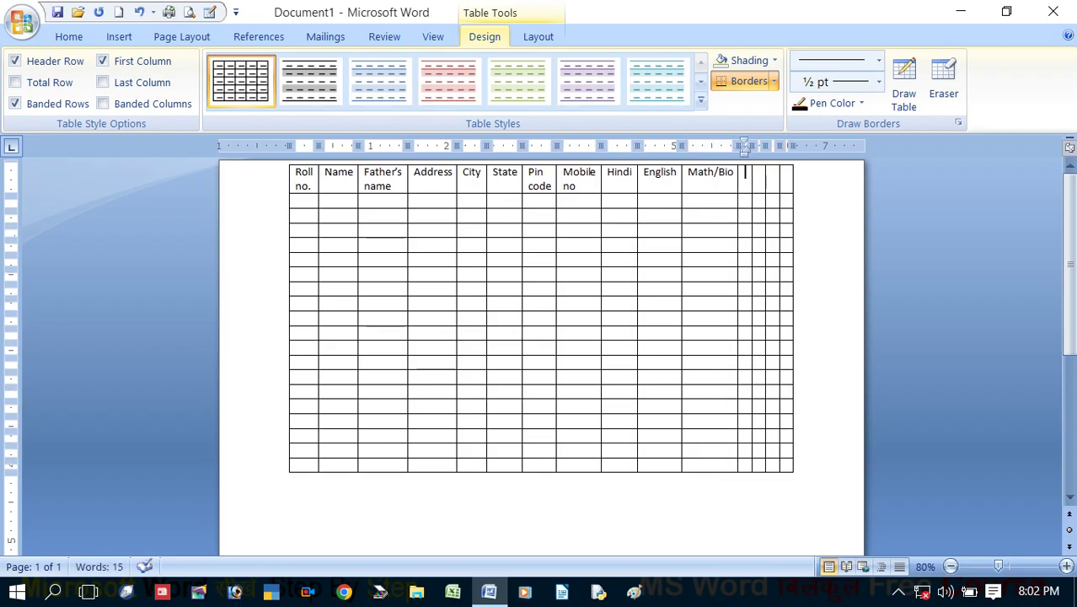
{"action": "type", "text": "physics"}
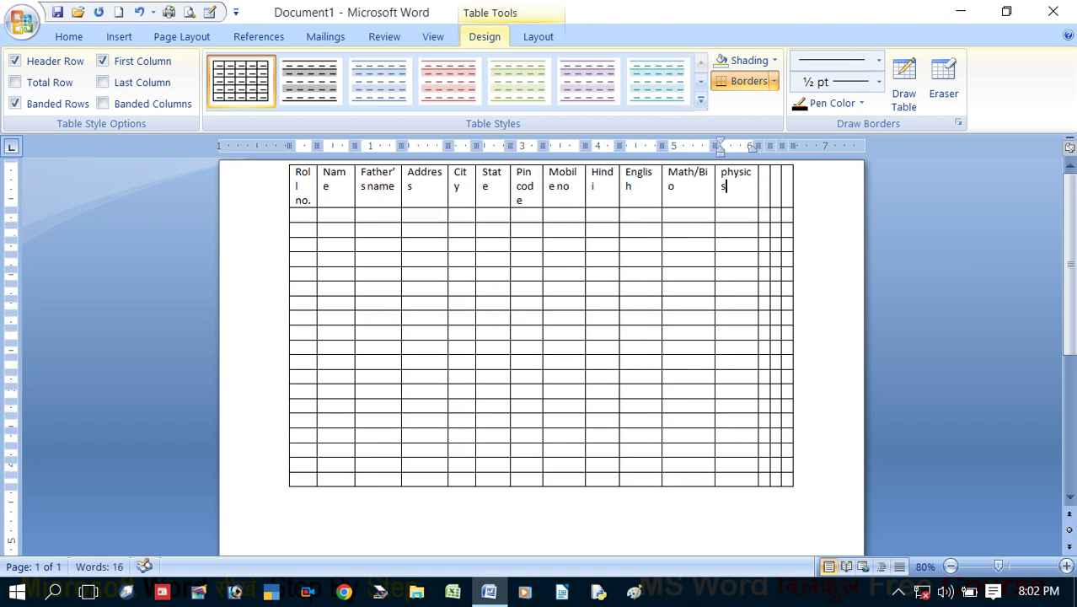
{"action": "key", "text": "BackSpace"}
{"action": "key", "text": "Tab"}
{"action": "type", "text": "chemis"}
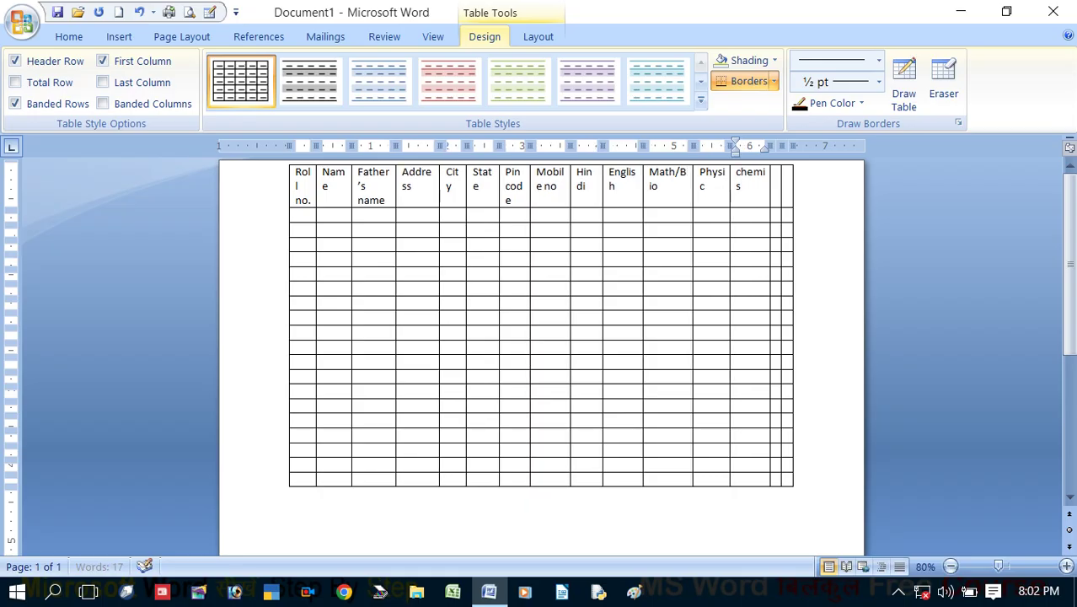
{"action": "type", "text": "try"}
{"action": "type", "text": "Total"}
{"action": "key", "text": "Tab"}
{"action": "type", "text": "percentage"}
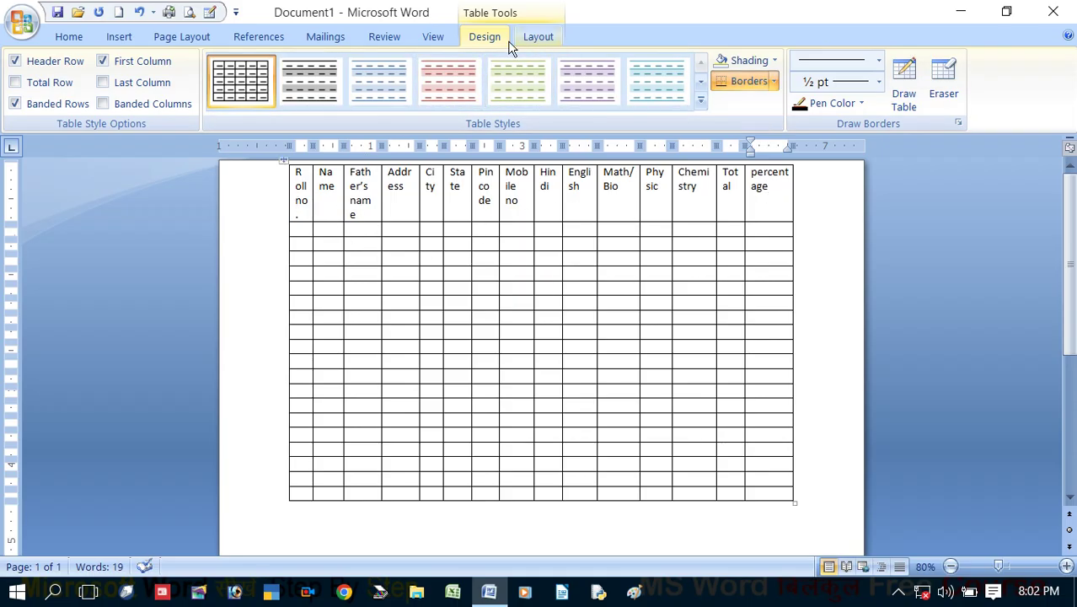
Make the page landscape with 0.2-inch left and right margins
{"action": "left_click", "coordinate": [182, 37]}
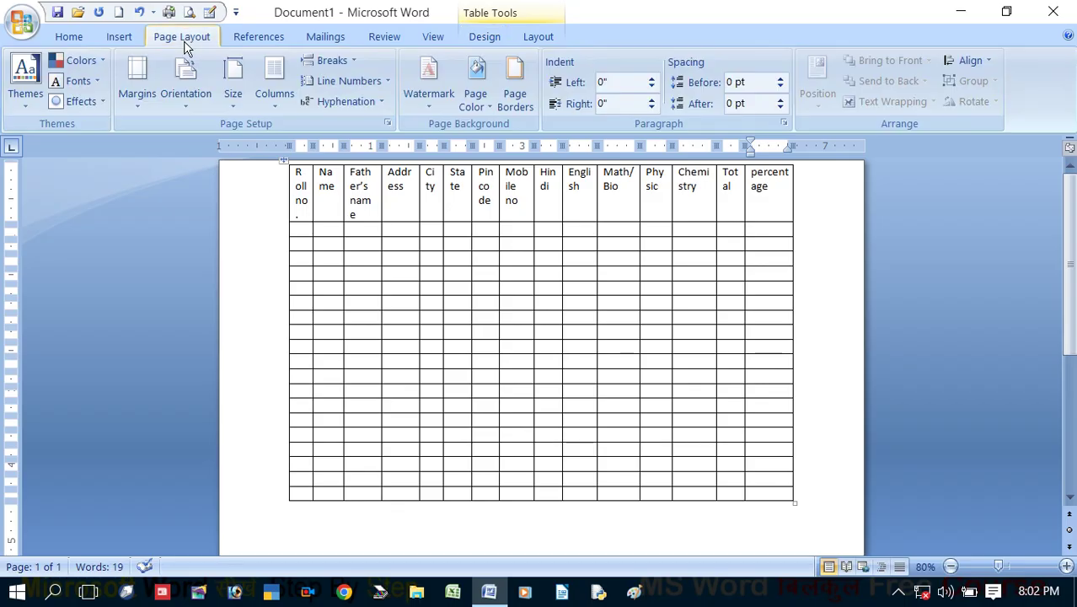
{"action": "left_click", "coordinate": [186, 91]}
{"action": "left_click", "coordinate": [217, 181]}
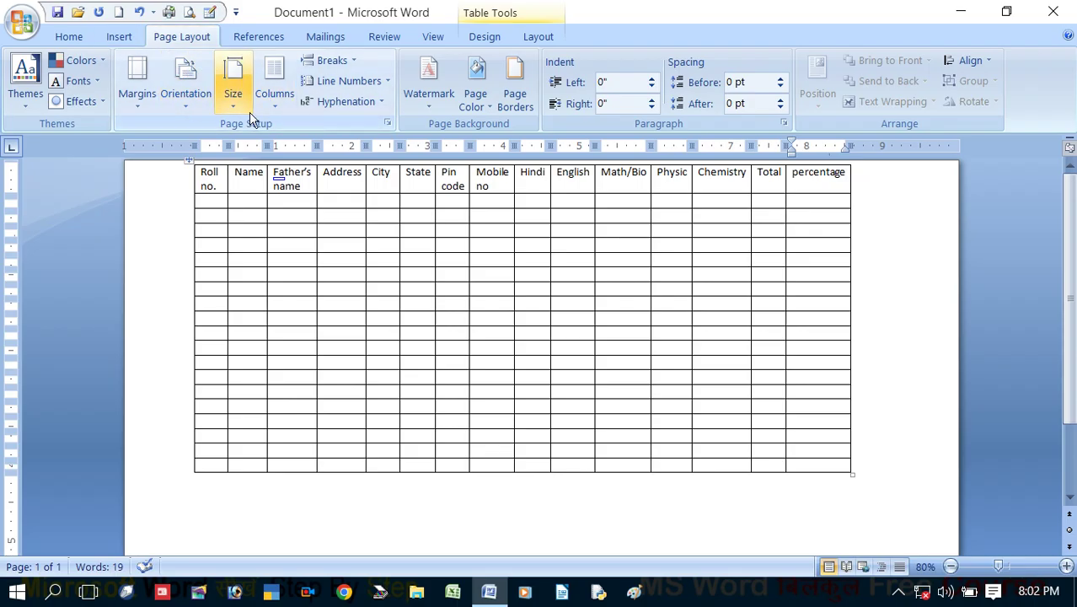
{"action": "left_click", "coordinate": [387, 123]}
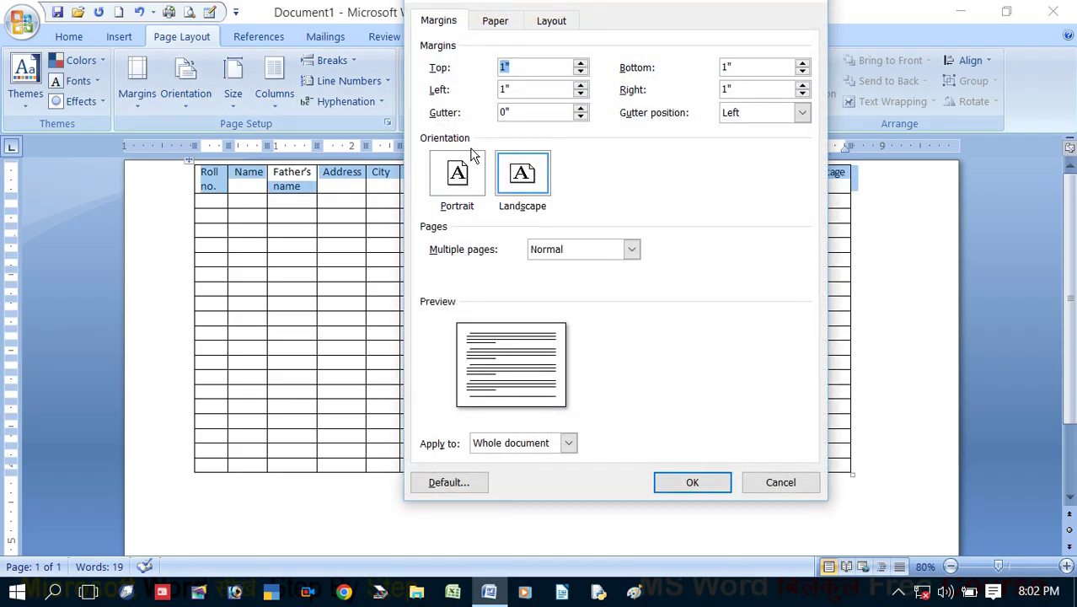
{"action": "left_click", "coordinate": [581, 95]}
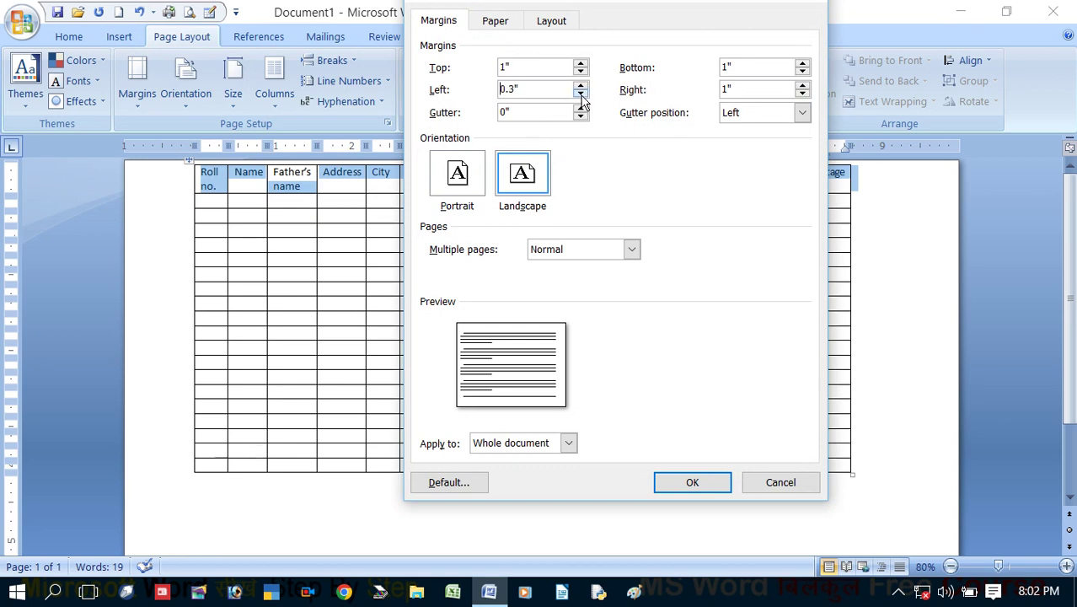
{"action": "left_click", "coordinate": [803, 94]}
{"action": "left_click", "coordinate": [802, 94]}
{"action": "left_click", "coordinate": [803, 94]}
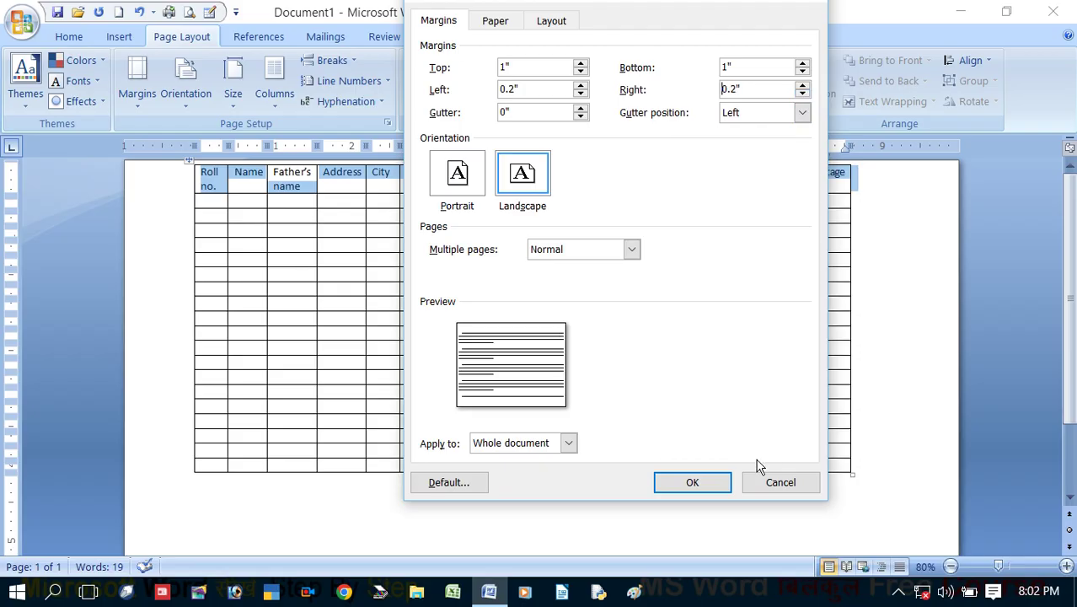
{"action": "left_click", "coordinate": [665, 480]}
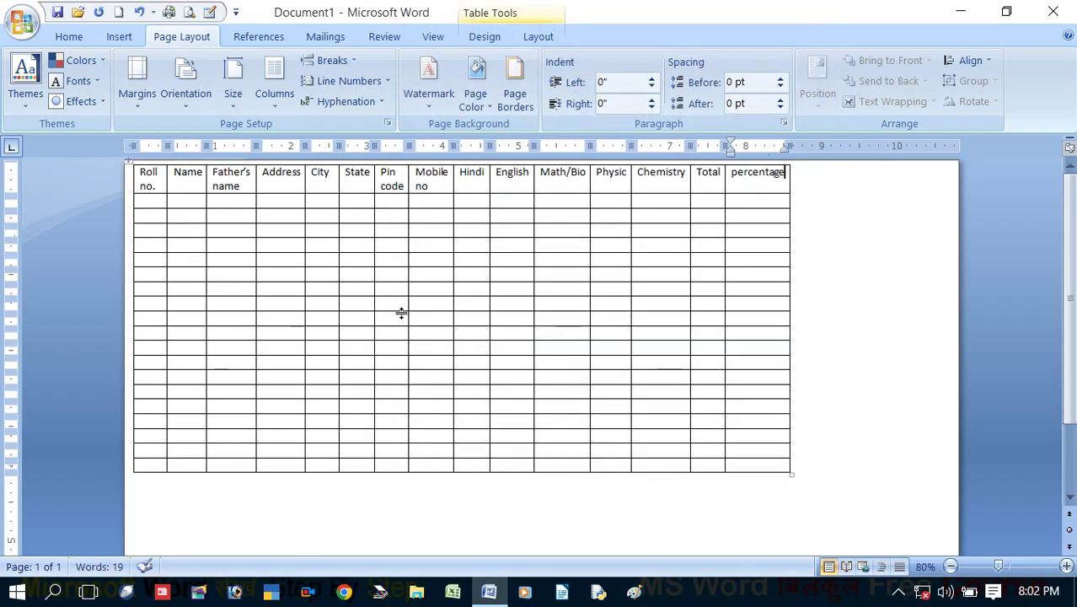
AutoFit the table to the window so it spans the full page width
{"action": "left_click", "coordinate": [538, 37]}
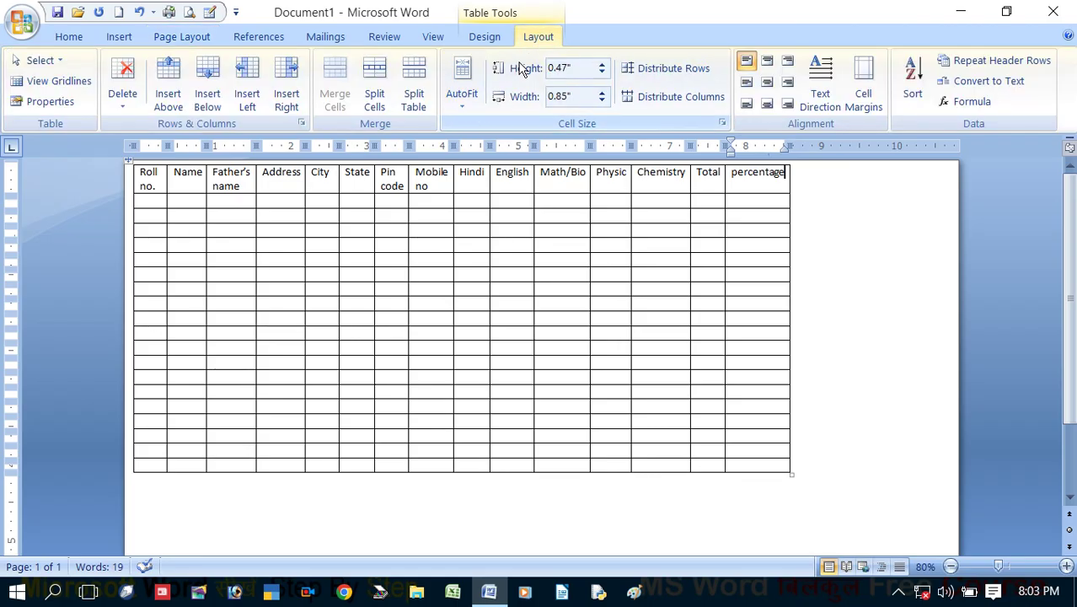
{"action": "left_click", "coordinate": [474, 104]}
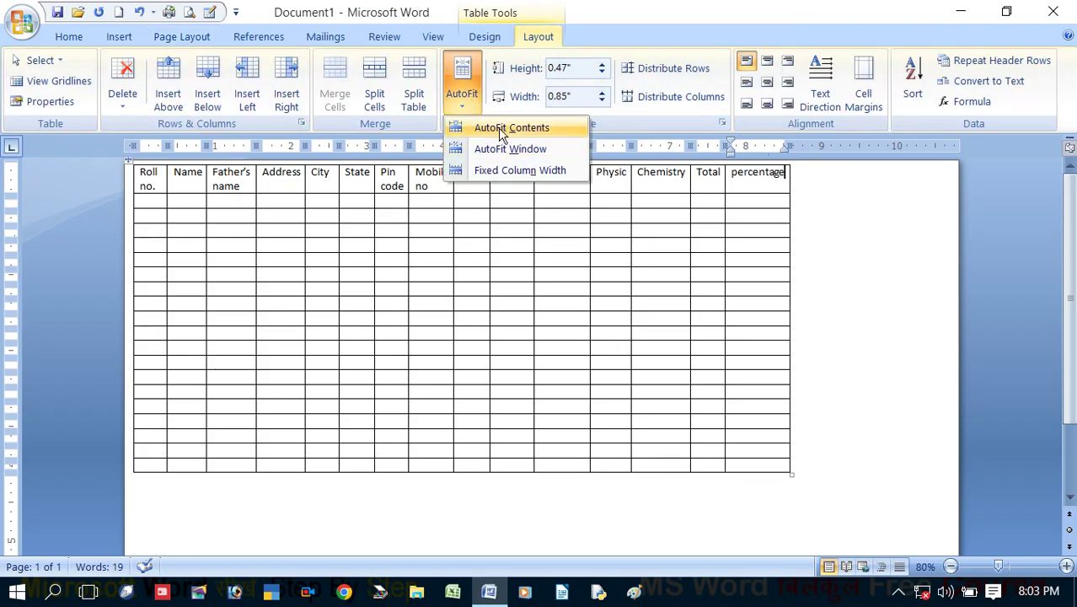
{"action": "left_click", "coordinate": [509, 152]}
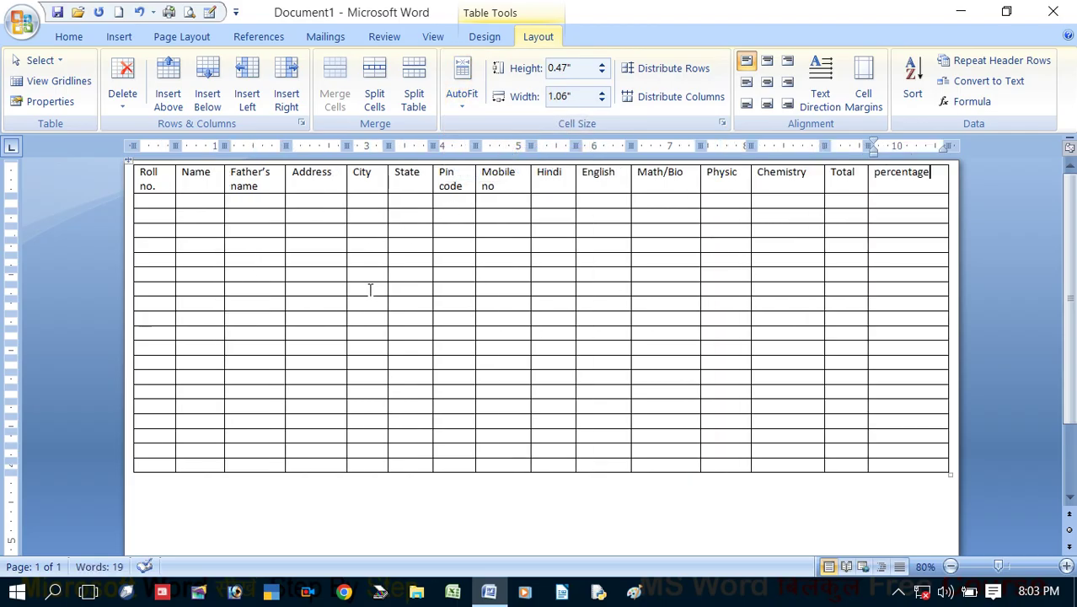
{"action": "left_click", "coordinate": [165, 202]}
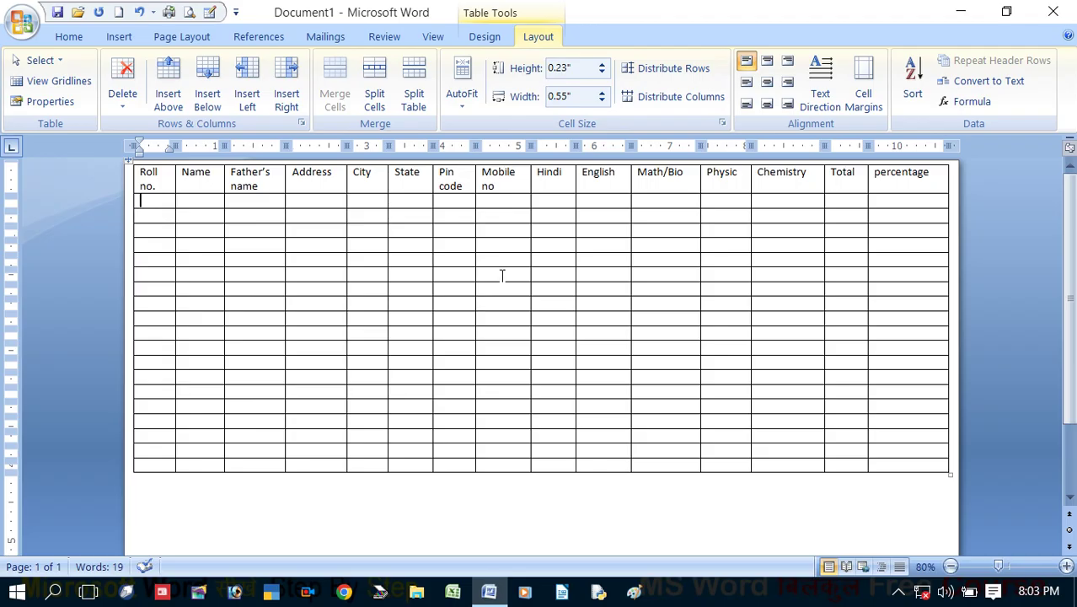
Enter roll no. 01 and the student's name, father's name, address, city, pin code and mobile number
{"action": "key", "text": "Tab"}
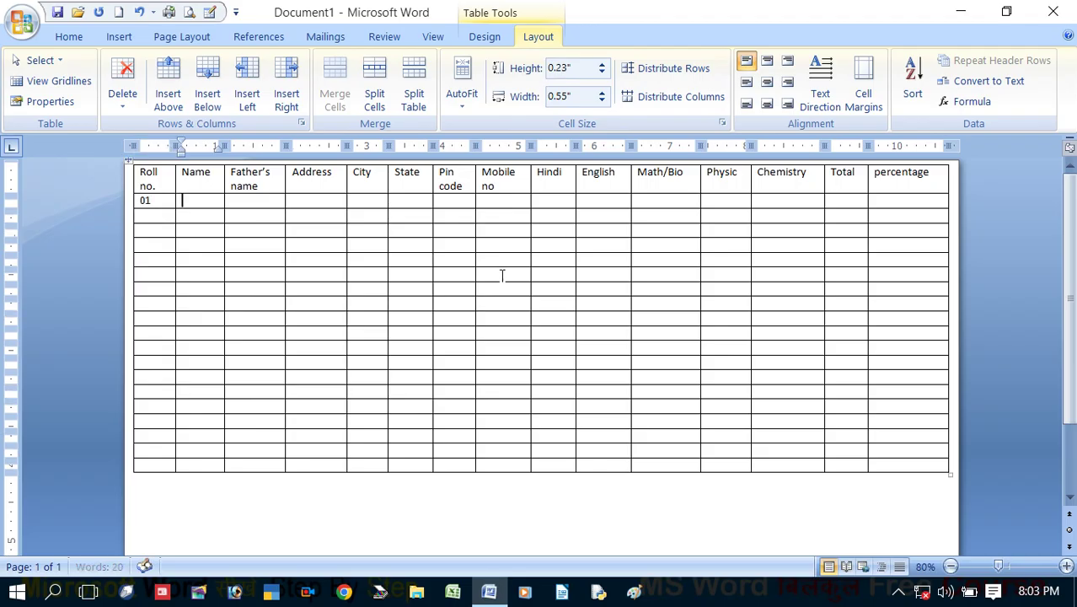
{"action": "key", "text": "Tab"}
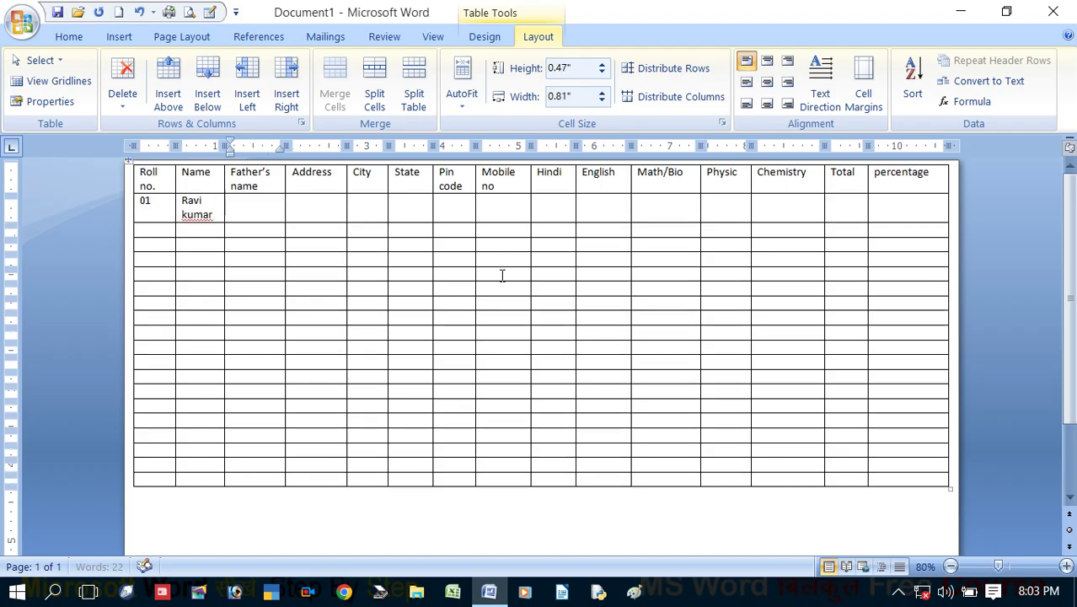
{"action": "key", "text": "Tab"}
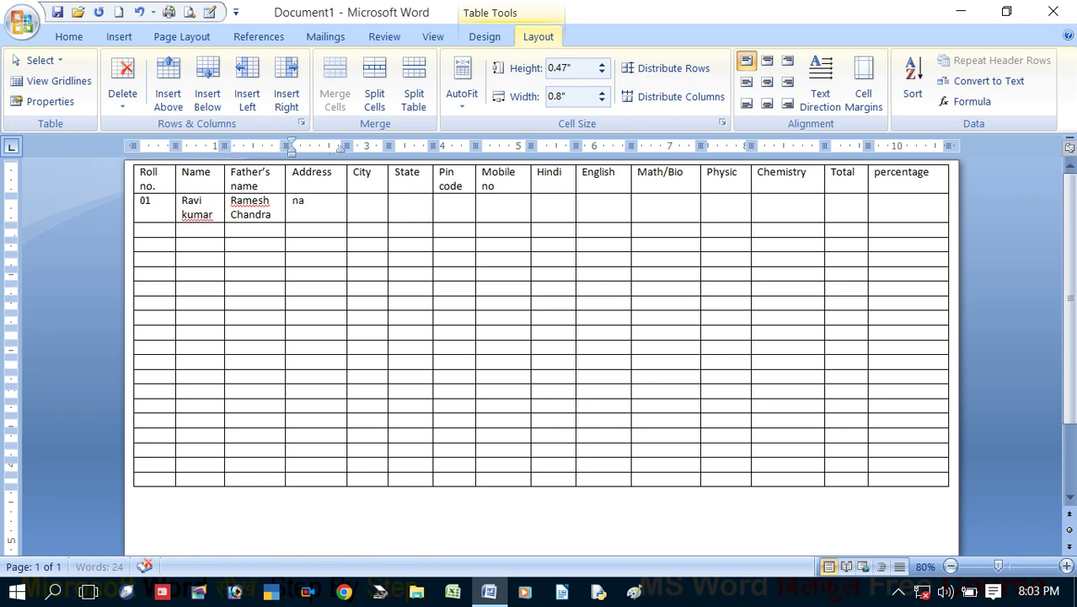
{"action": "key", "text": "Tab"}
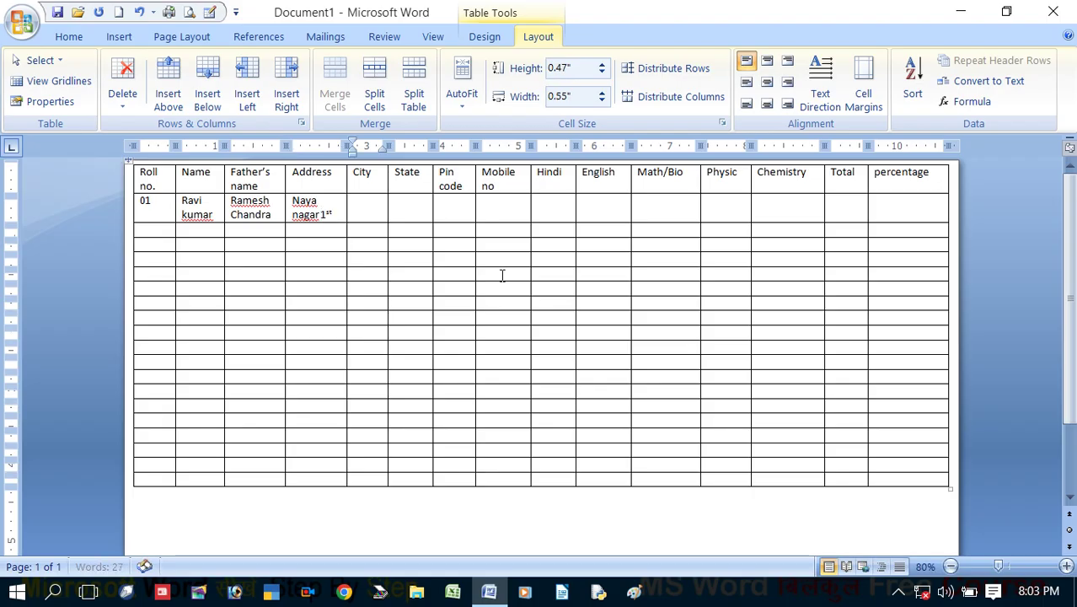
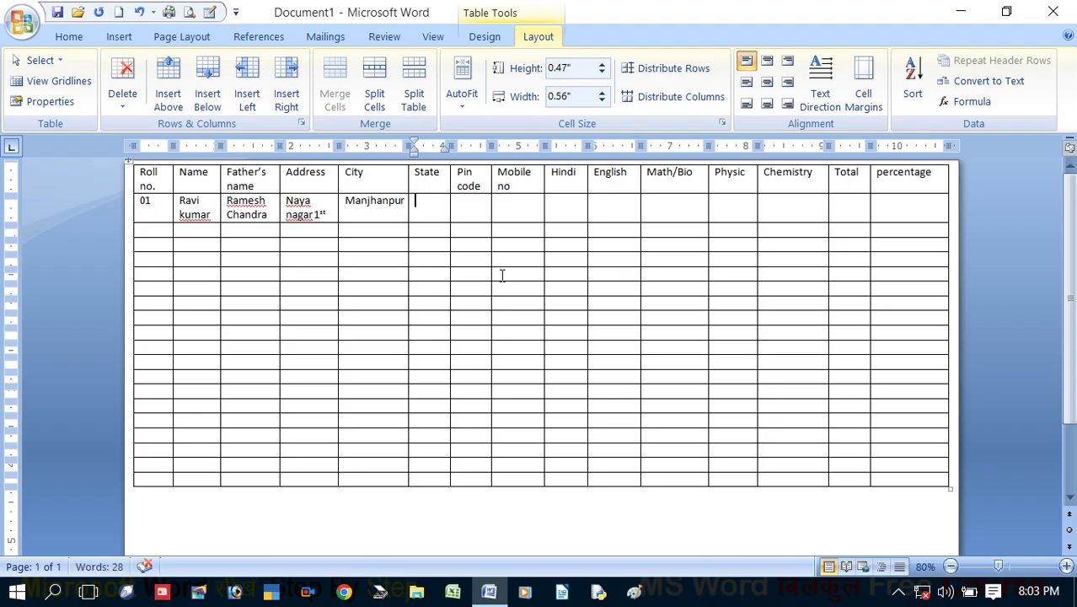
{"action": "key", "text": "Tab"}
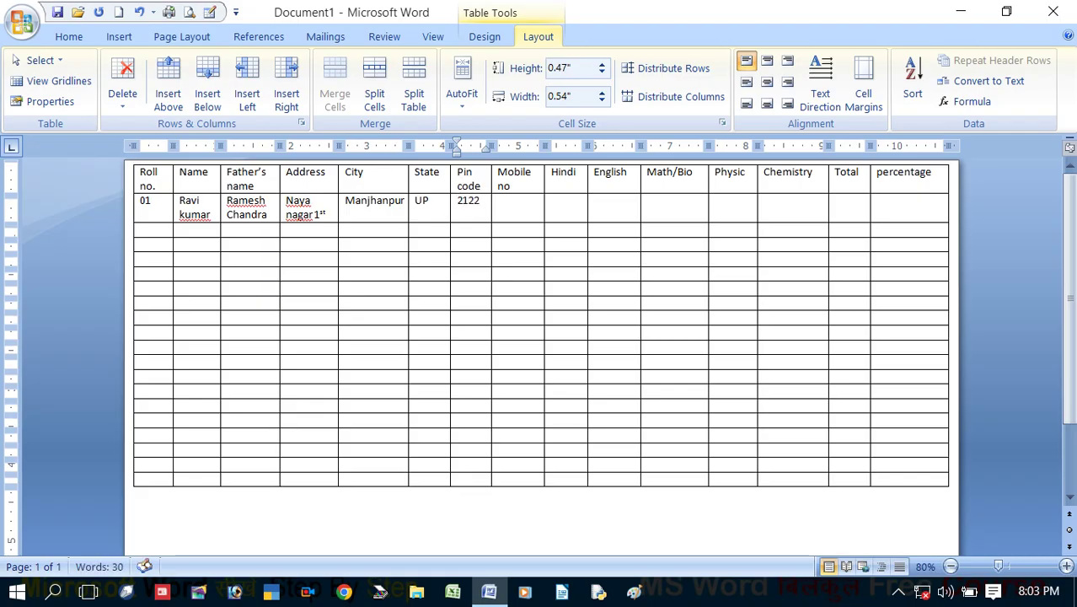
{"action": "key", "text": "Tab"}
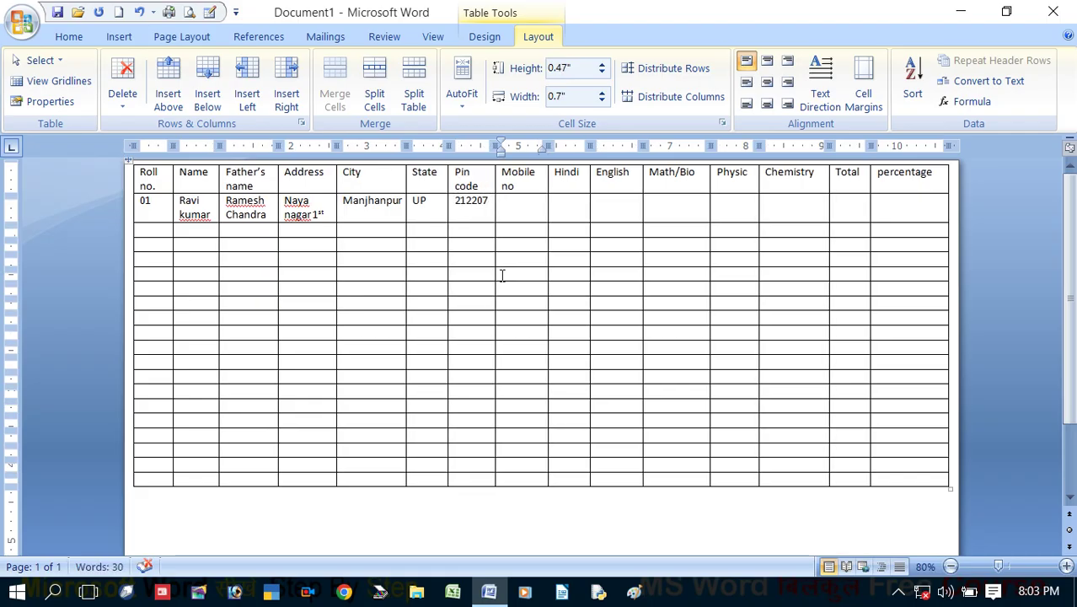
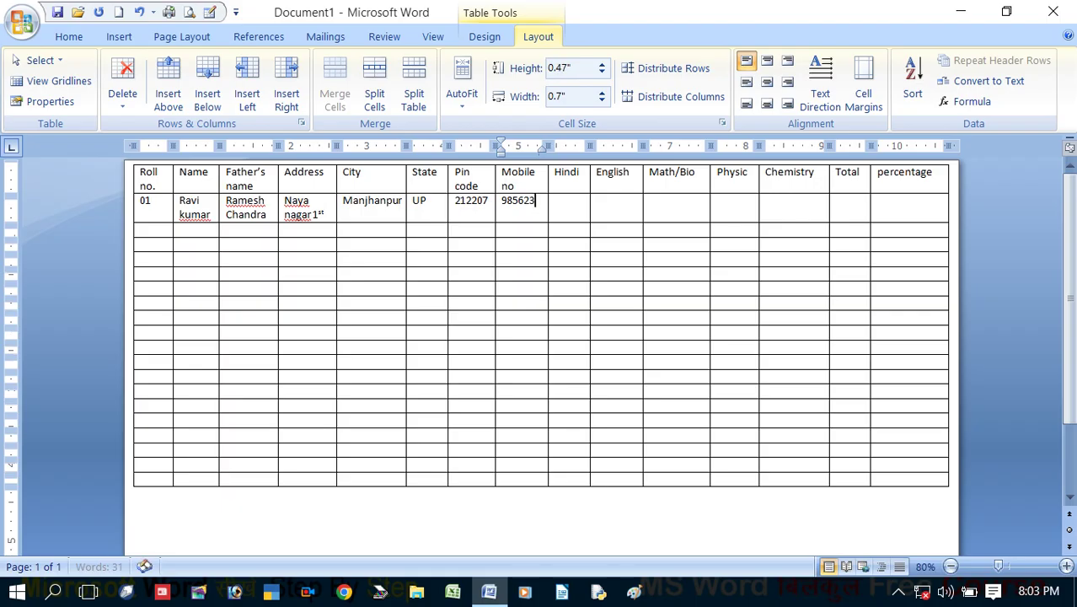
{"action": "key", "text": "Tab"}
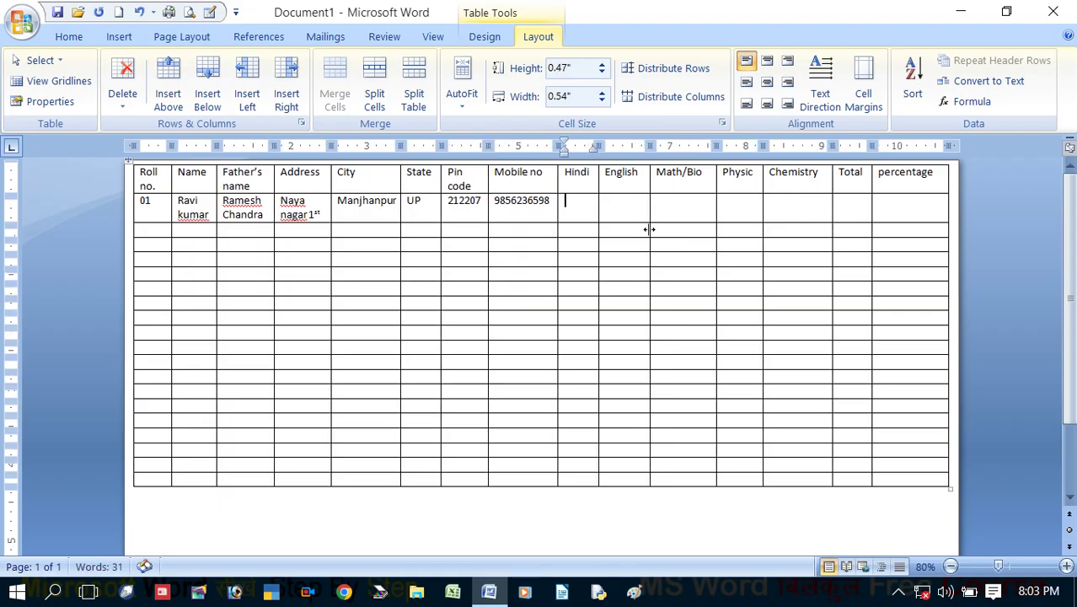
Enter the subject marks 85, 65, 75, 95 and 75, leaving Total empty
{"action": "type", "text": "85"}
{"action": "key", "text": "Tab"}
{"action": "type", "text": "65"}
{"action": "key", "text": "Tab"}
{"action": "type", "text": "75"}
{"action": "key", "text": "Tab"}
{"action": "type", "text": "95"}
{"action": "key", "text": "Tab"}
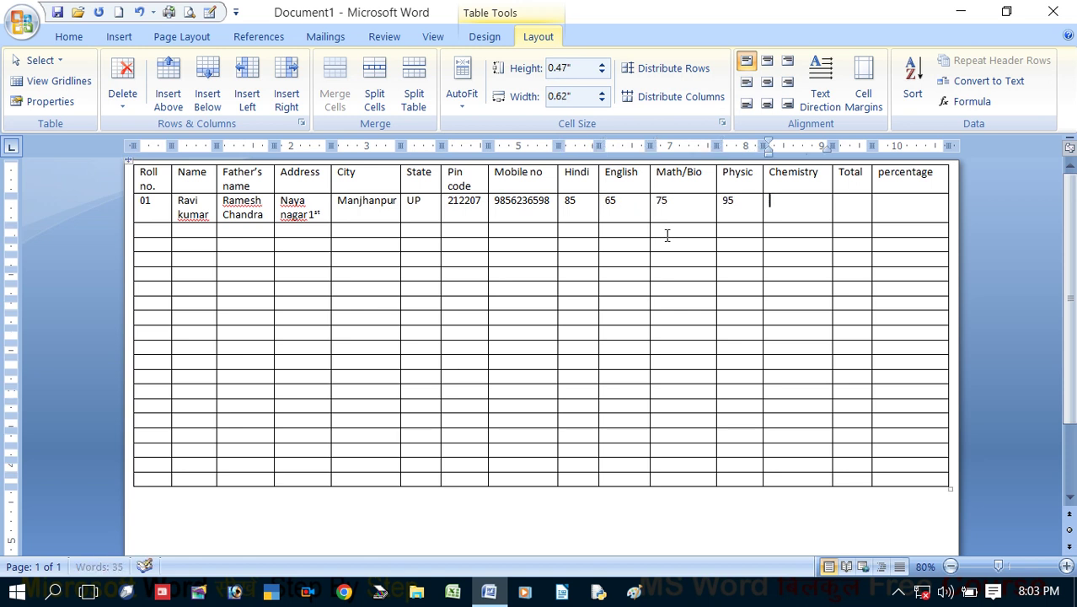
{"action": "type", "text": "75"}
{"action": "key", "text": "Tab"}
{"action": "type", "text": "52"}
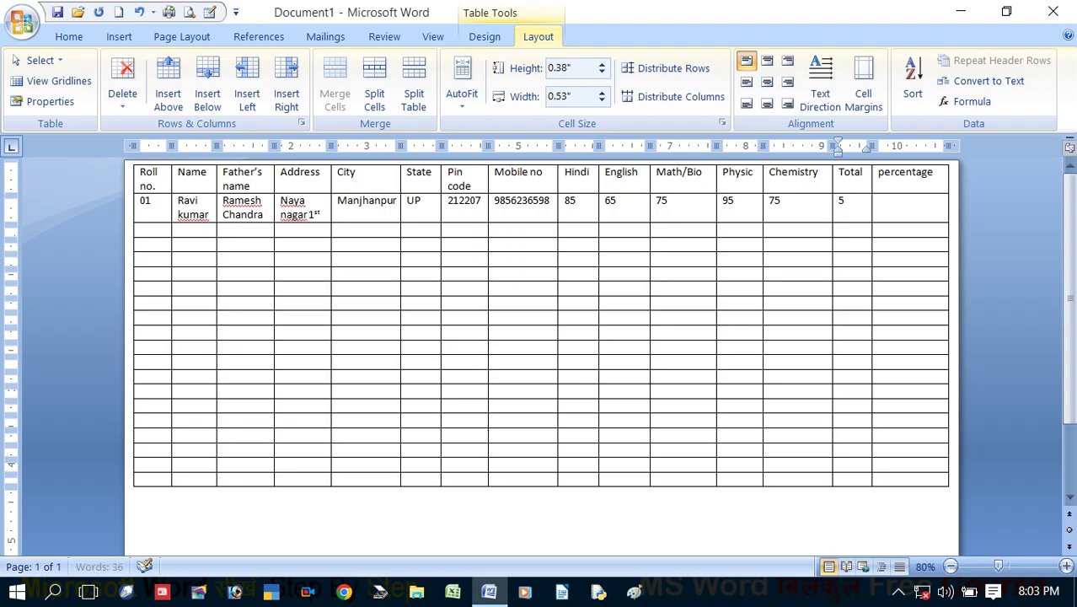
{"action": "key", "text": "BackSpace"}
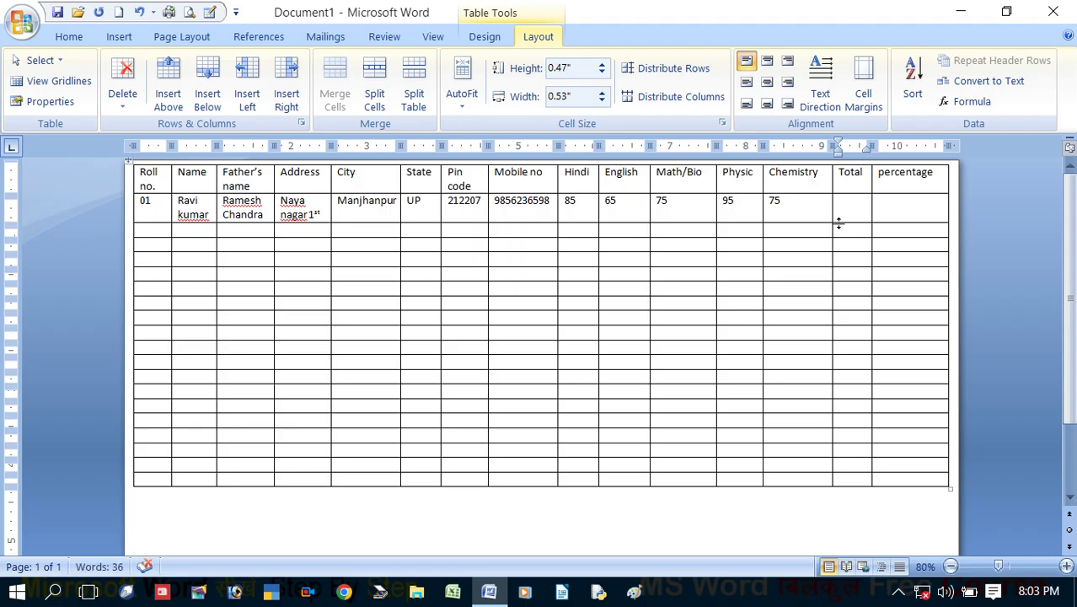
Insert 395 into the Total cell with the formula =85+65+75+95+75
{"action": "left_click", "coordinate": [973, 101]}
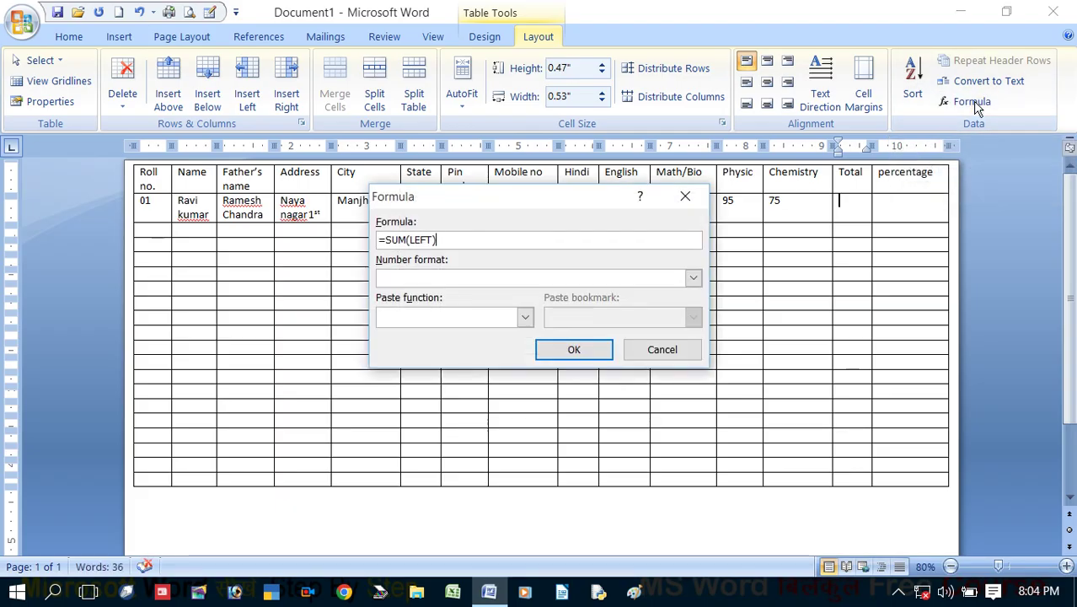
{"action": "key", "text": "BackSpace"}
{"action": "key", "text": "BackSpace"}
{"action": "key", "text": "BackSpace"}
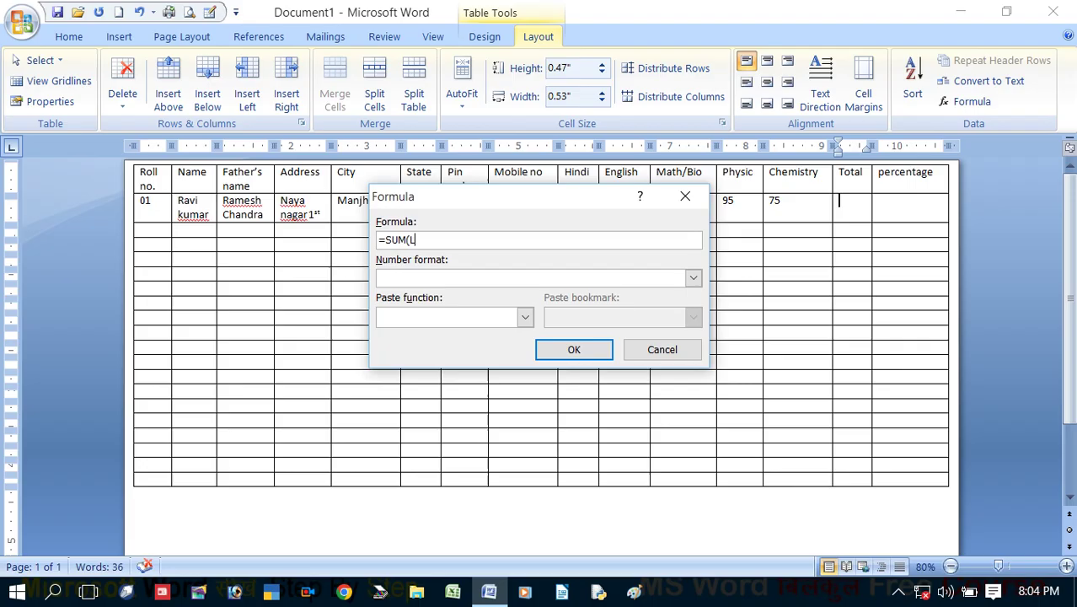
{"action": "key", "text": "BackSpace"}
{"action": "key", "text": "BackSpace"}
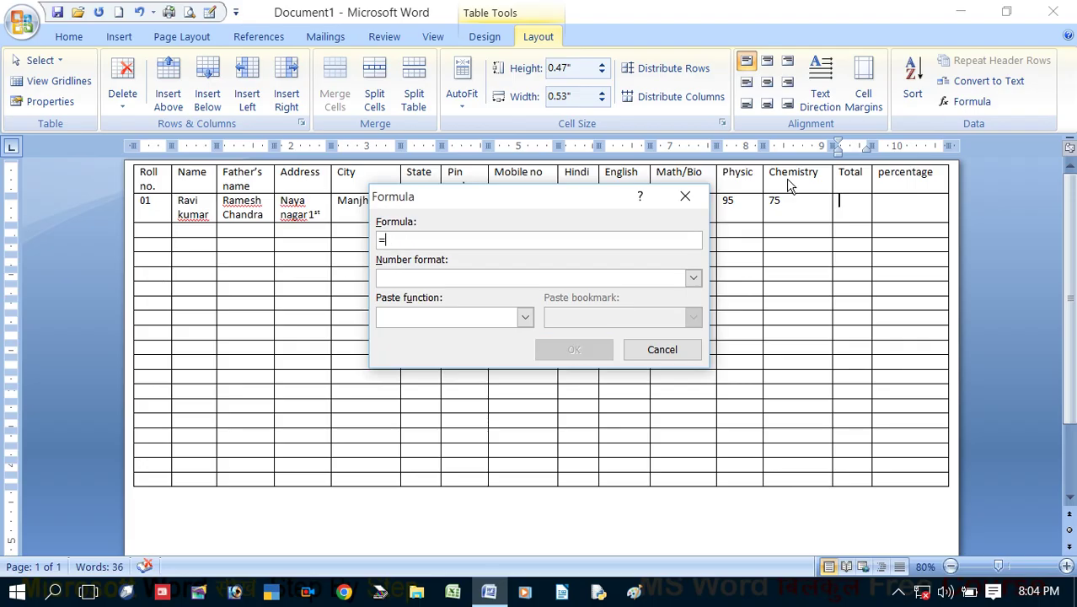
{"action": "left_click_drag", "start_coordinate": [598, 196], "coordinate": [497, 315]}
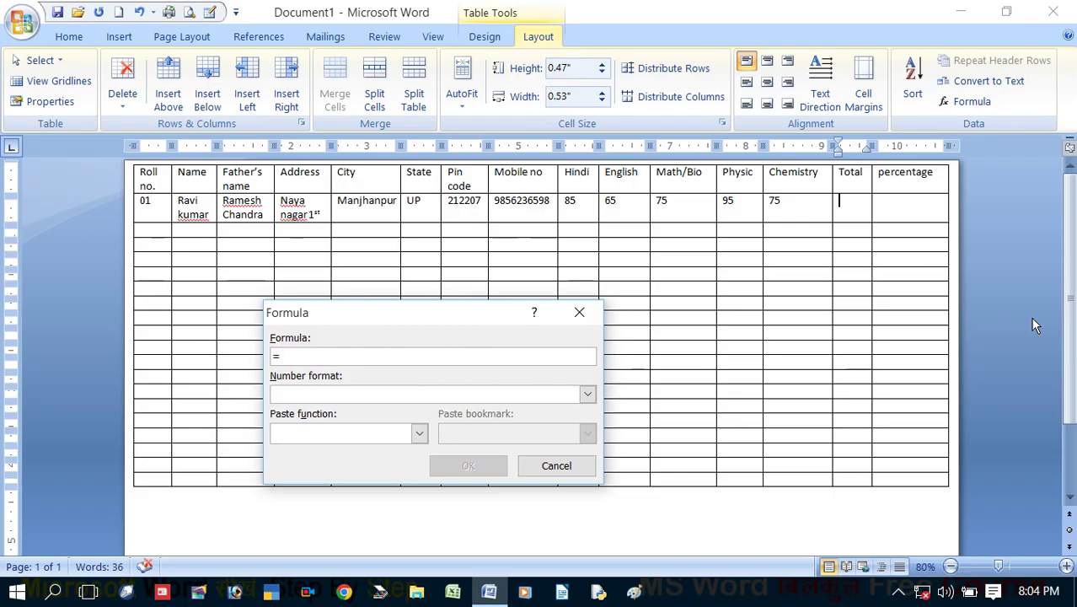
{"action": "type", "text": "85"}
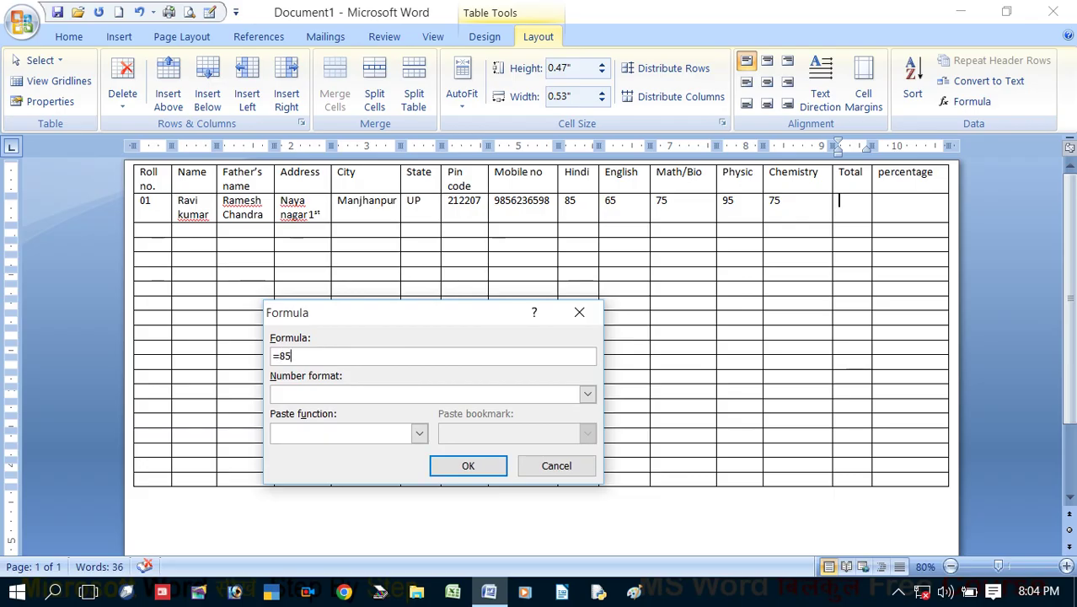
{"action": "type", "text": "+65+75"}
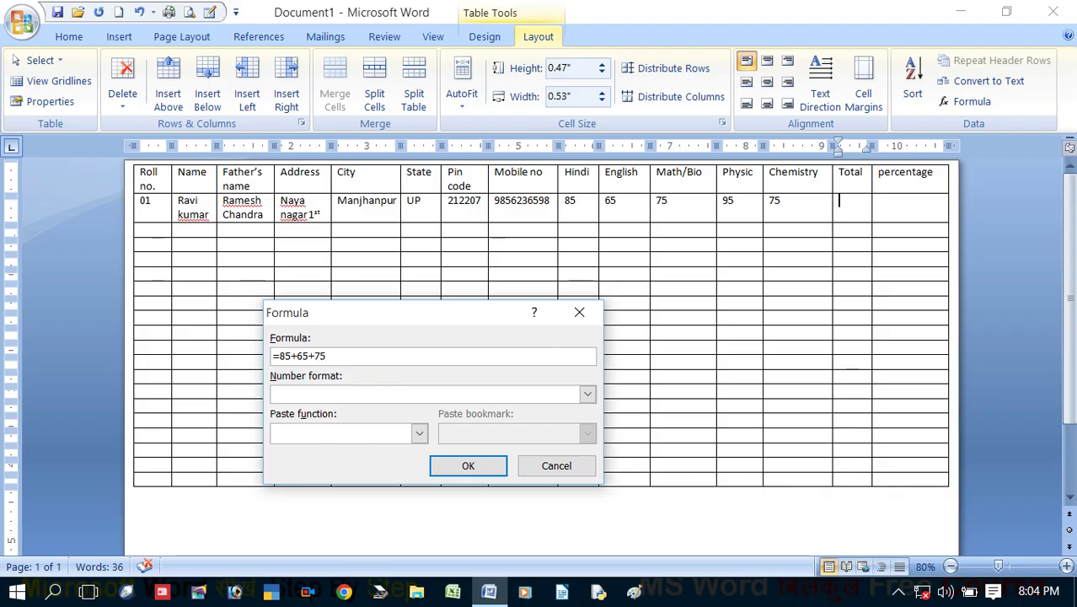
{"action": "type", "text": "+95+75"}
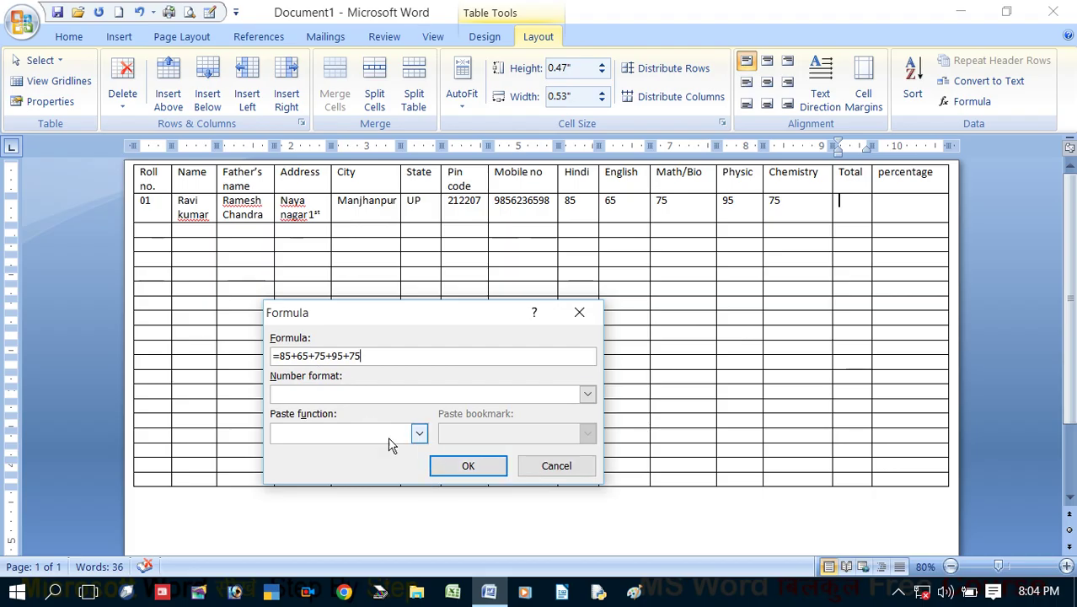
{"action": "left_click", "coordinate": [460, 466]}
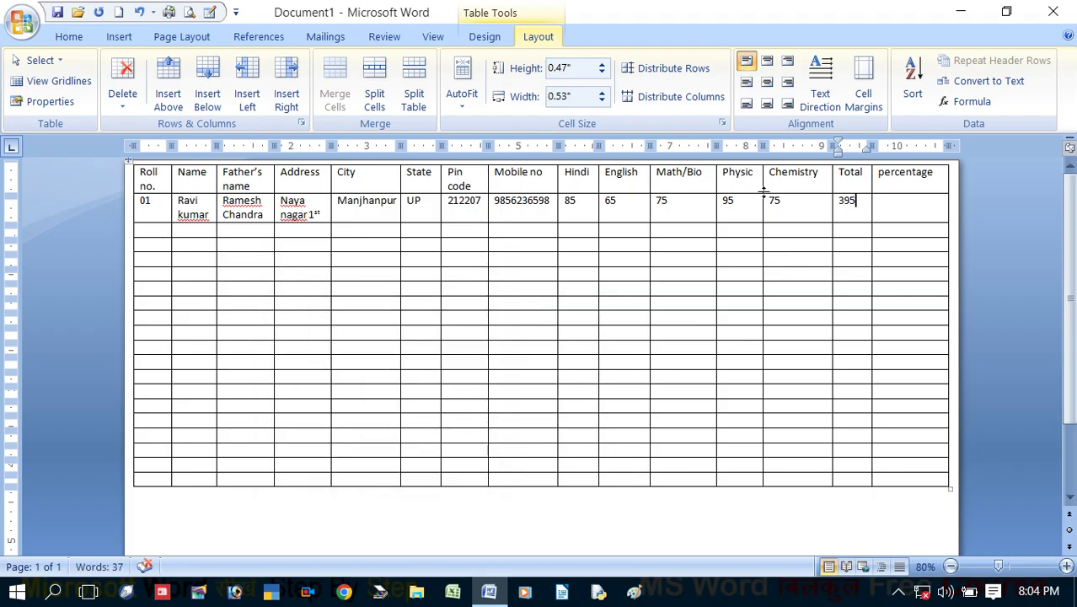
Put 79 in the percentage cell using the formula =395/5
{"action": "left_click", "coordinate": [889, 205]}
{"action": "left_click", "coordinate": [960, 101]}
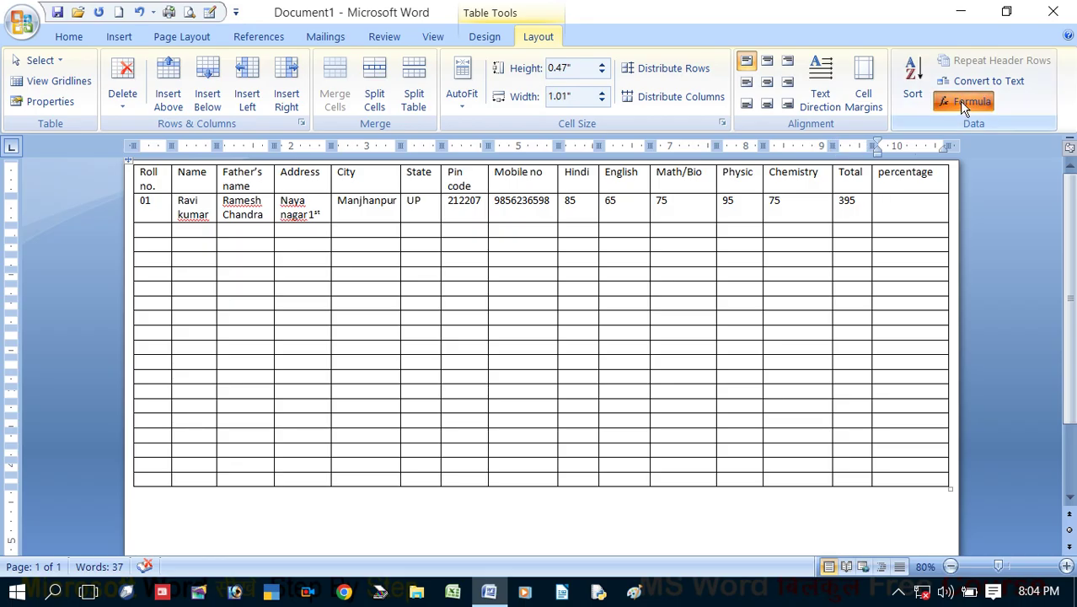
{"action": "key", "text": "BackSpace"}
{"action": "key", "text": "BackSpace"}
{"action": "key", "text": "BackSpace"}
{"action": "key", "text": "BackSpace"}
{"action": "key", "text": "BackSpace"}
{"action": "key", "text": "BackSpace"}
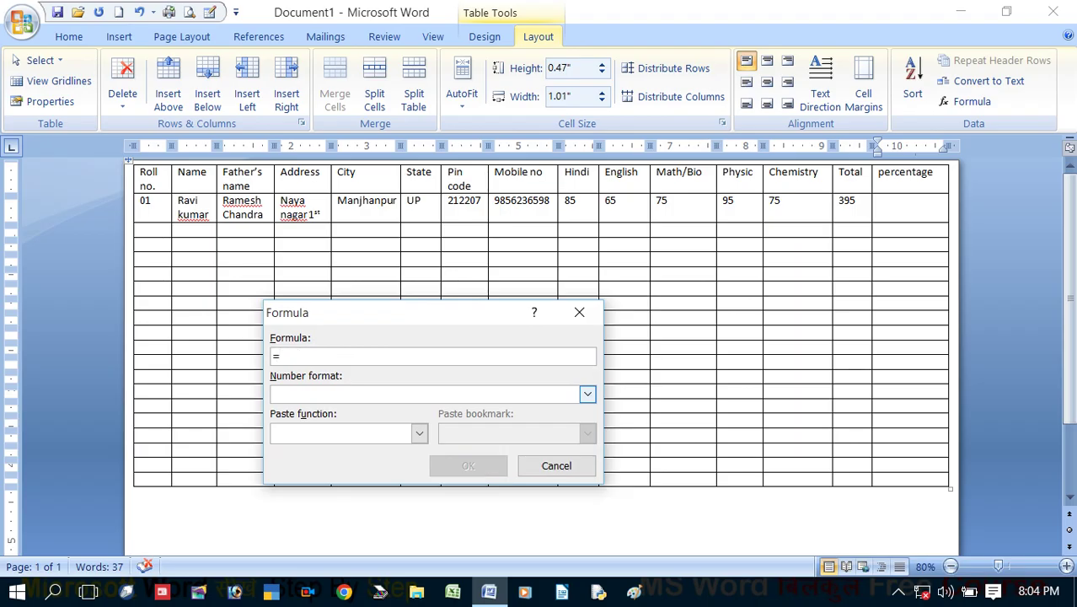
{"action": "type", "text": "395/5"}
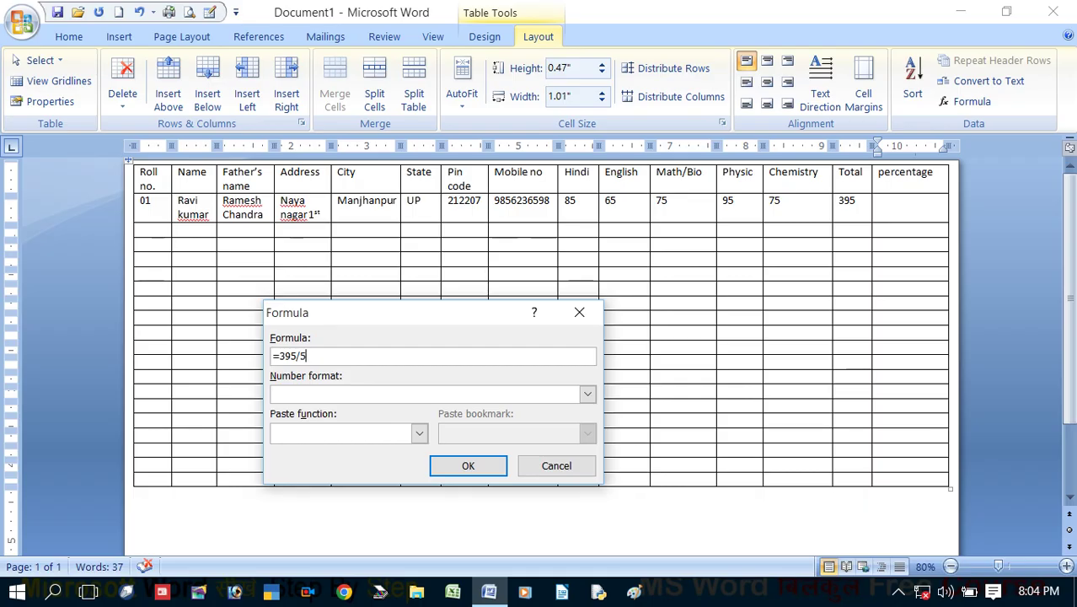
{"action": "left_click", "coordinate": [493, 465]}
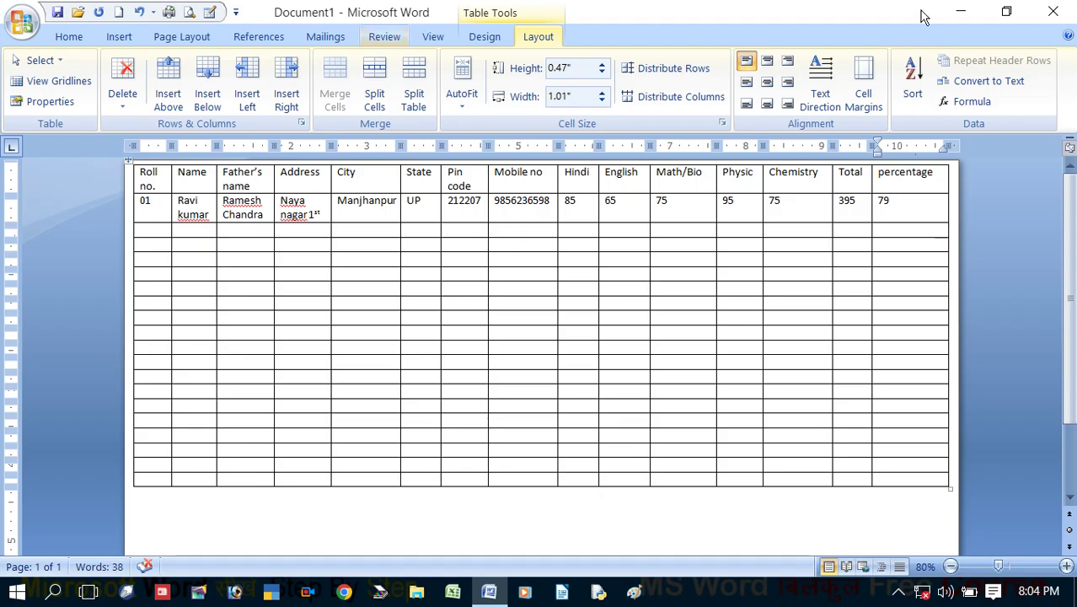
{"action": "left_click", "coordinate": [470, 173]}
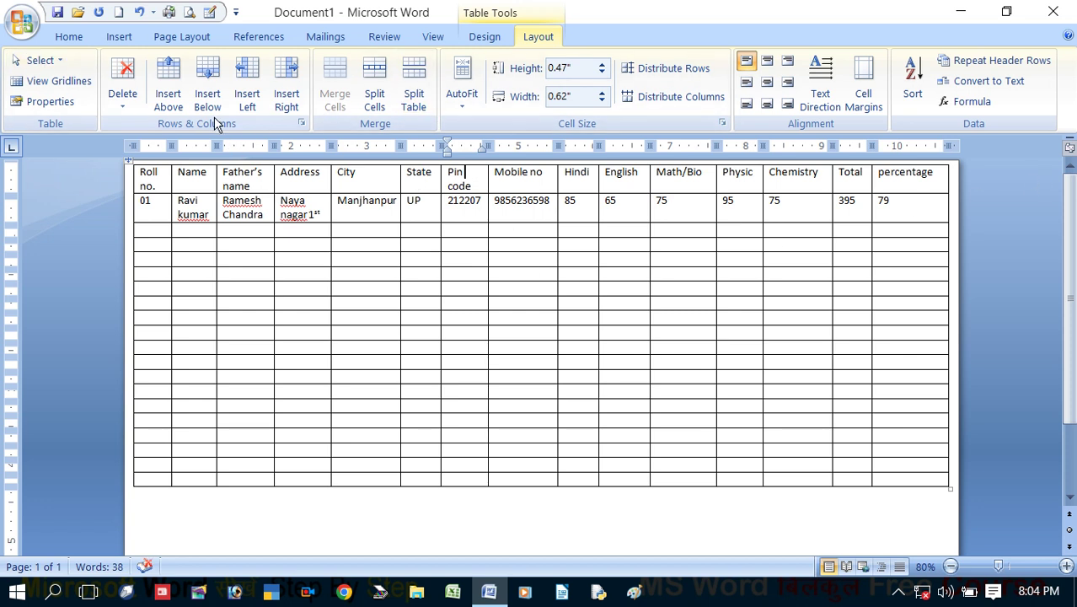
Insert a merged row above the headers and type 'Records of student' in it
{"action": "left_click", "coordinate": [166, 99]}
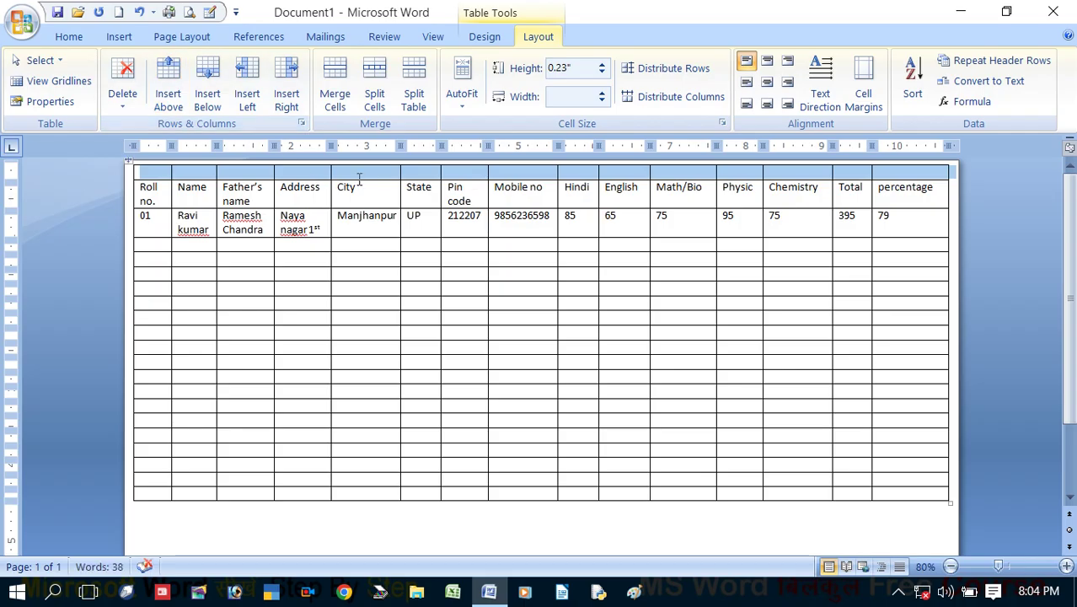
{"action": "left_click", "coordinate": [336, 94]}
{"action": "left_click", "coordinate": [502, 172]}
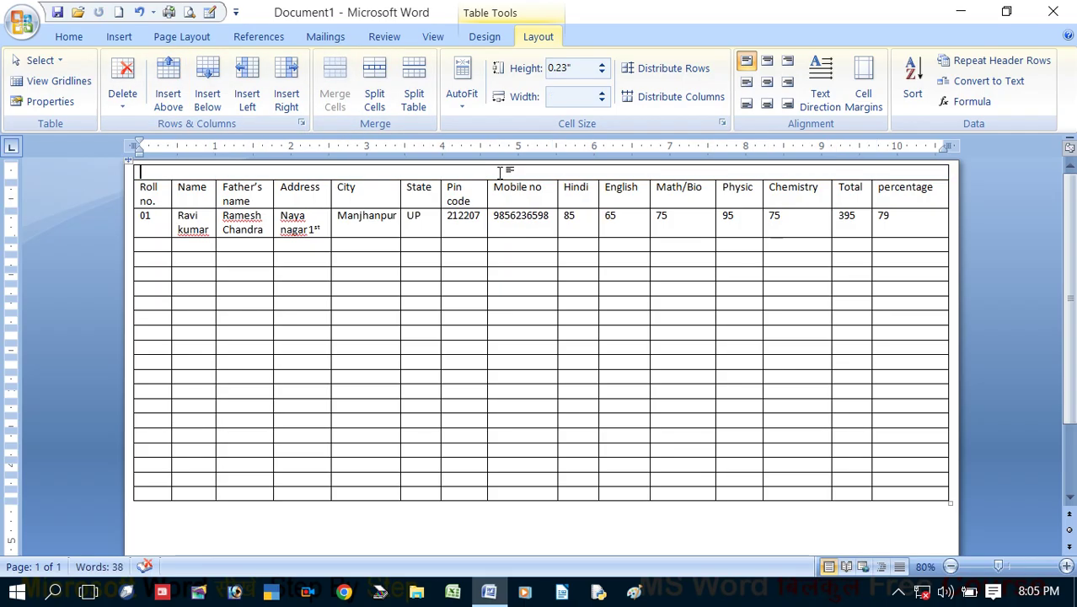
{"action": "type", "text": "Recod"}
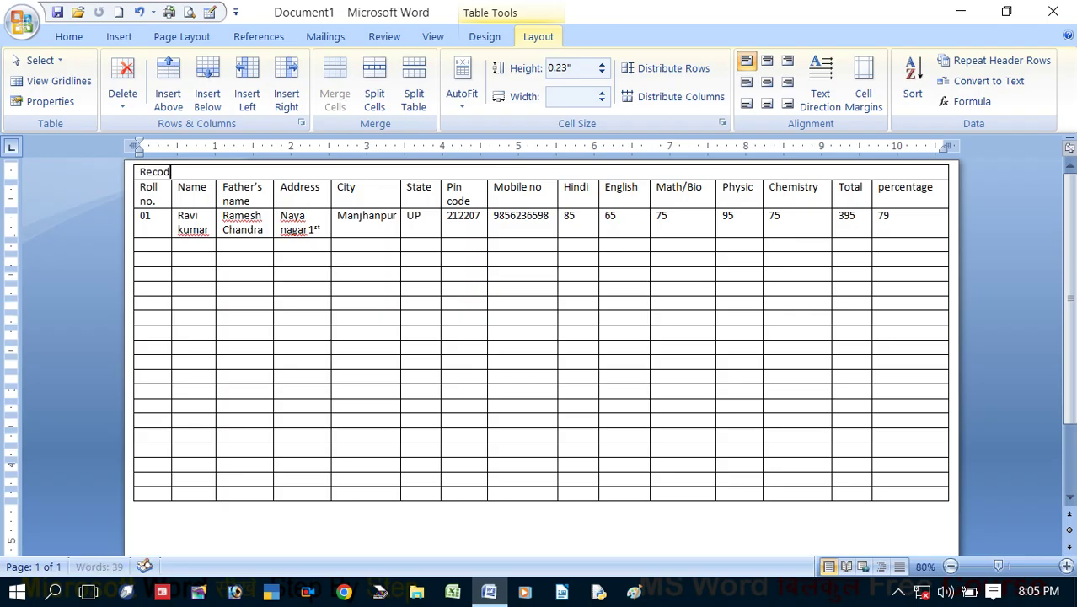
{"action": "key", "text": "BackSpace"}
{"action": "type", "text": "rds of student"}
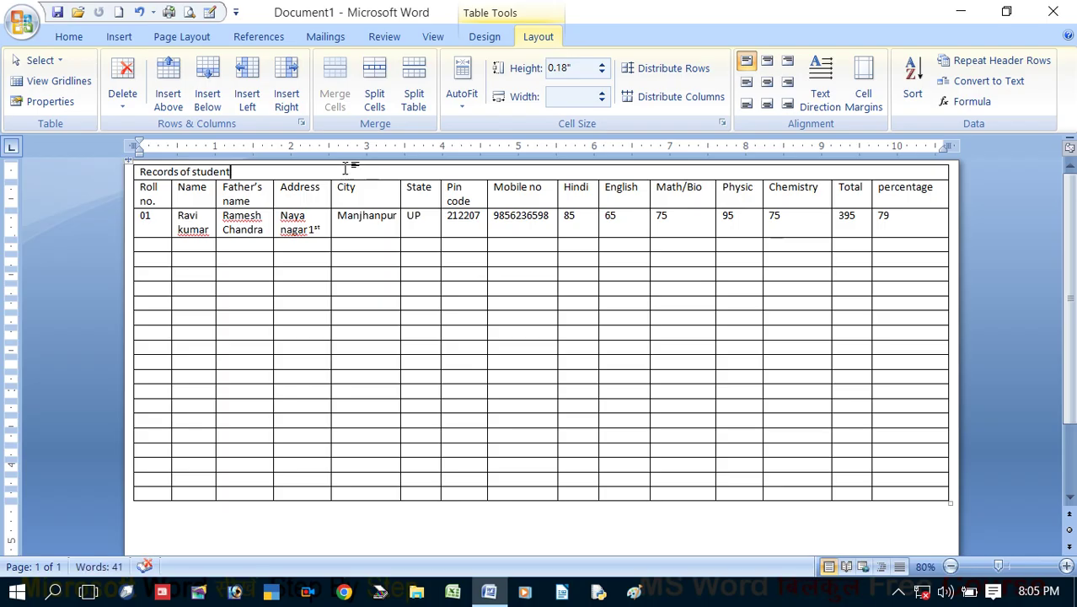
{"action": "left_click", "coordinate": [76, 38]}
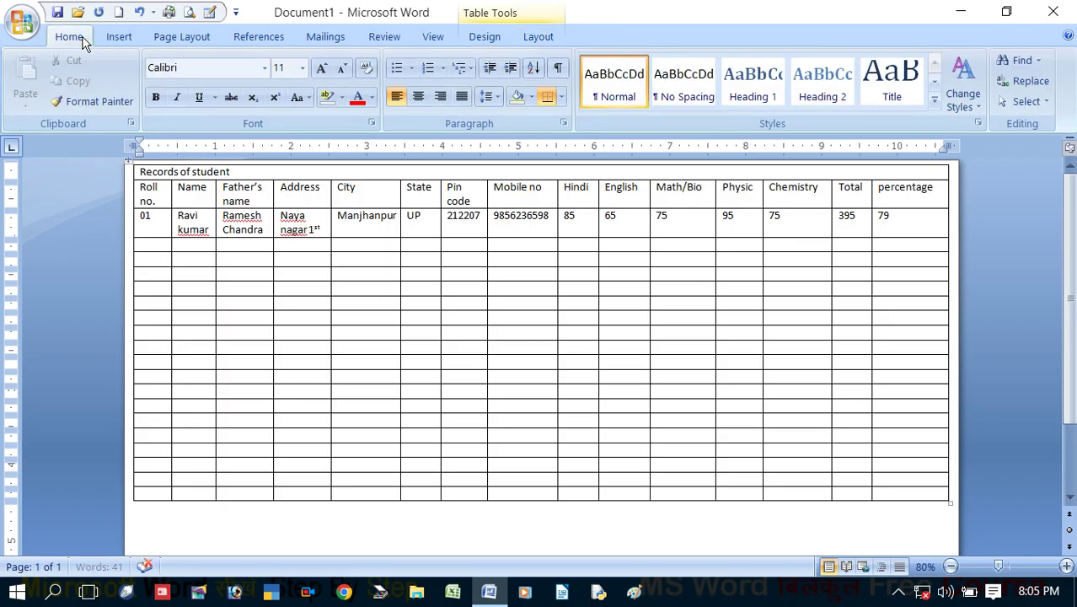
Centre the 'Records of student' title and enlarge it to 48 pt
{"action": "left_click", "coordinate": [414, 98]}
{"action": "left_click_drag", "start_coordinate": [623, 173], "coordinate": [491, 175]}
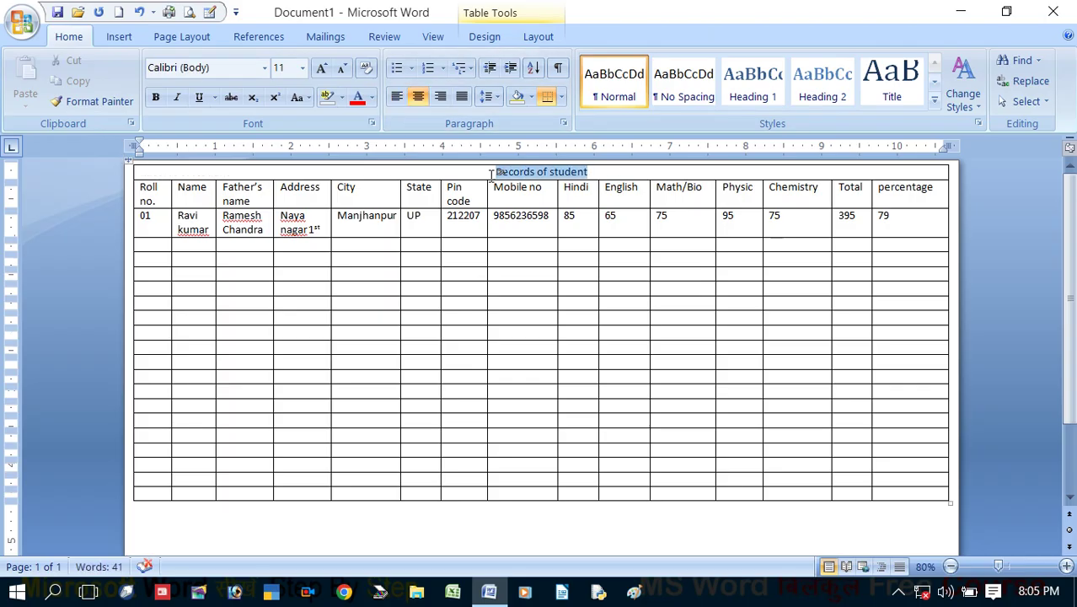
{"action": "left_click", "coordinate": [321, 69]}
{"action": "left_click", "coordinate": [321, 69]}
{"action": "left_click", "coordinate": [321, 69]}
{"action": "left_click", "coordinate": [321, 70]}
{"action": "left_click", "coordinate": [321, 69]}
{"action": "left_click", "coordinate": [321, 69]}
{"action": "left_click", "coordinate": [321, 69]}
{"action": "left_click", "coordinate": [321, 69]}
{"action": "left_click", "coordinate": [321, 69]}
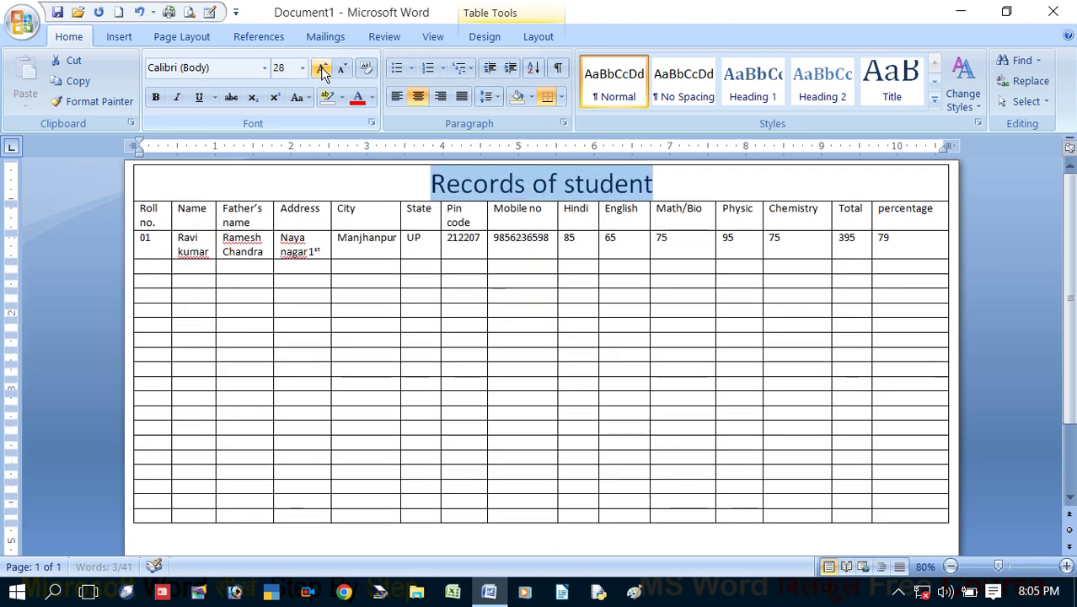
{"action": "left_click", "coordinate": [321, 69]}
{"action": "left_click", "coordinate": [321, 69]}
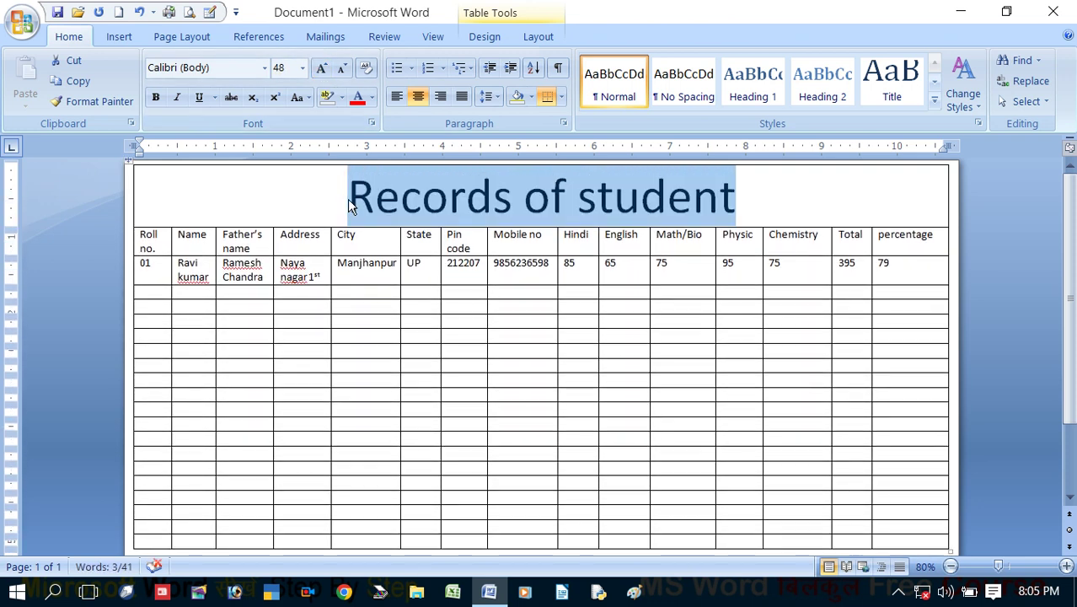
{"action": "left_click", "coordinate": [422, 203]}
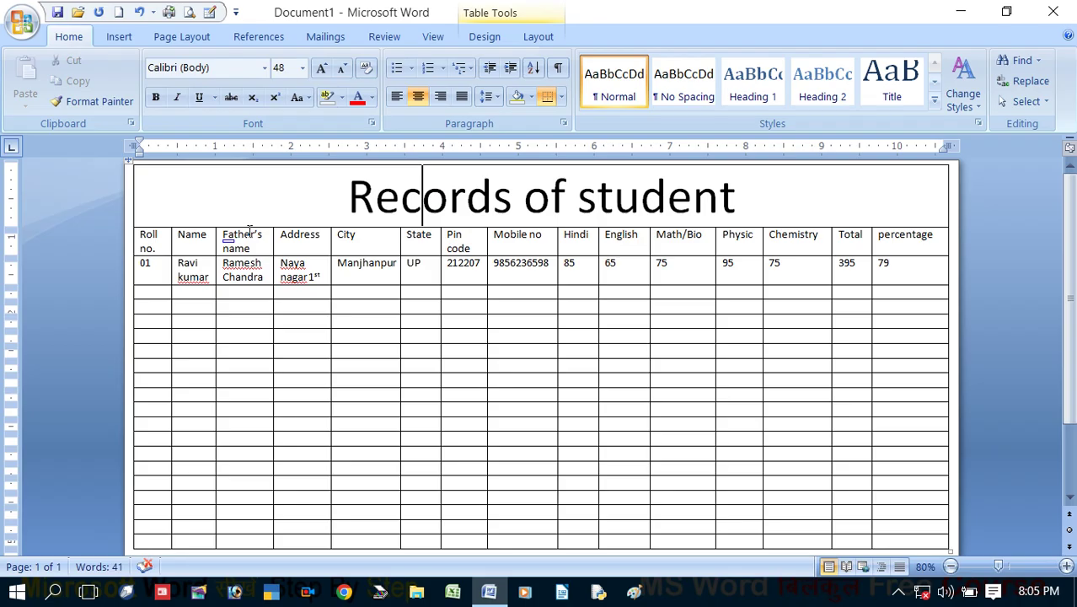
Give the title row orange shading
{"action": "left_click", "coordinate": [299, 190]}
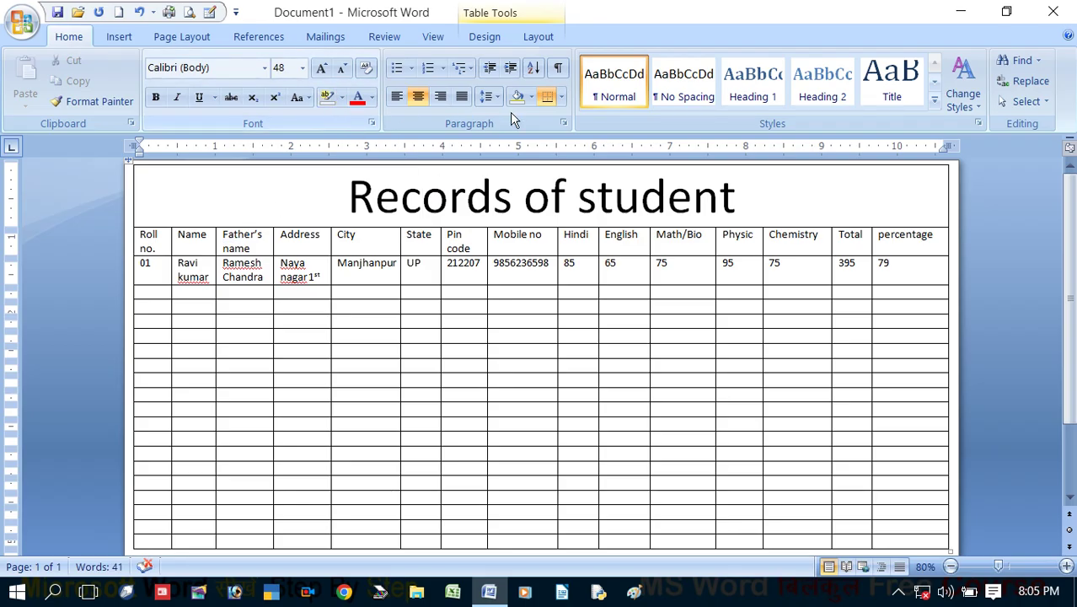
{"action": "left_click", "coordinate": [532, 98]}
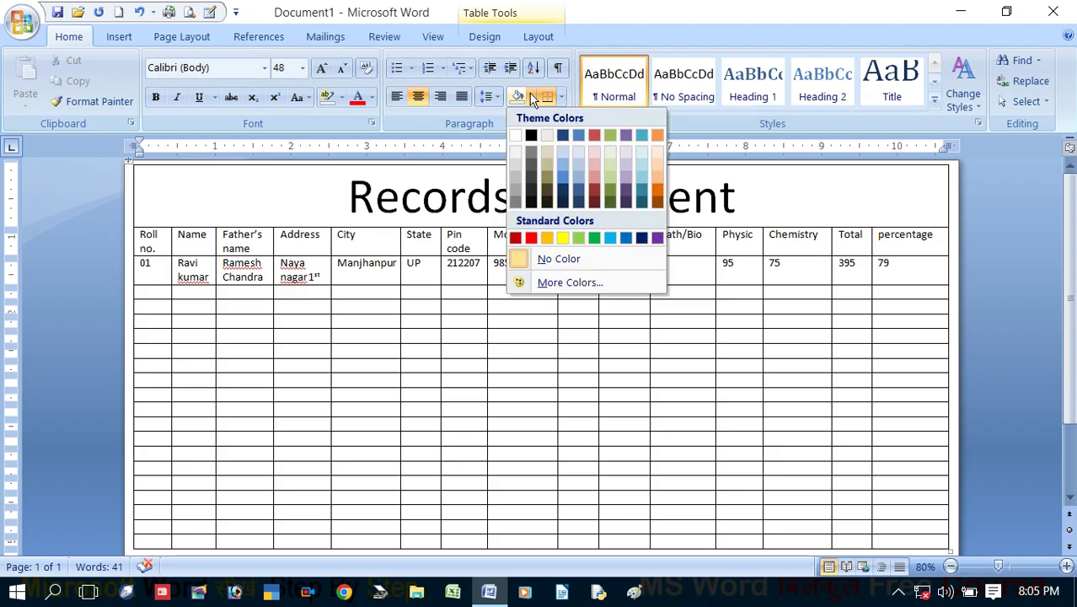
{"action": "left_click", "coordinate": [462, 134]}
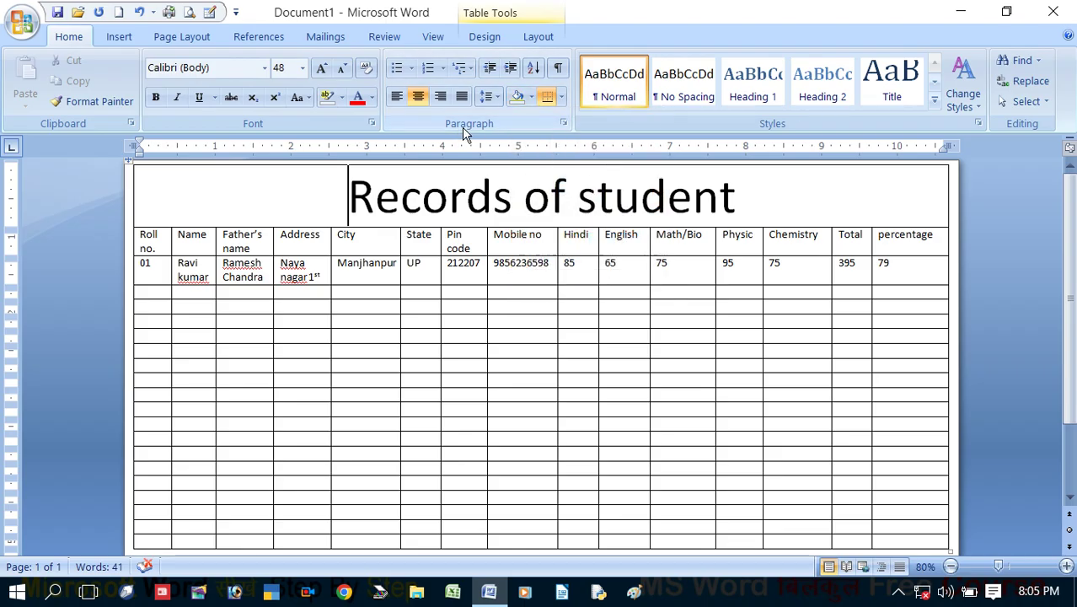
{"action": "left_click", "coordinate": [533, 97]}
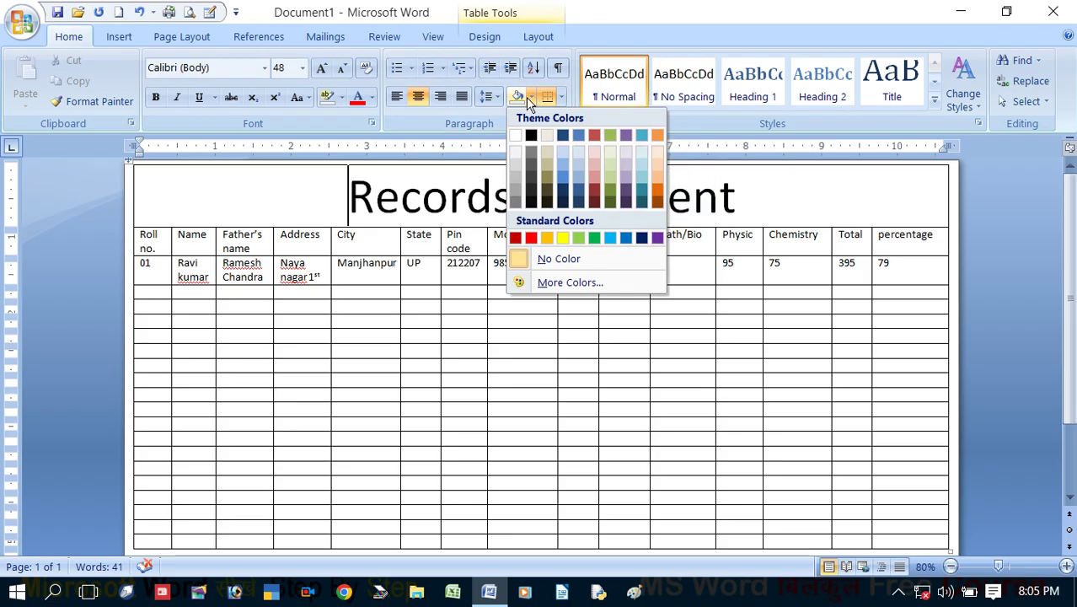
{"action": "left_click", "coordinate": [547, 238]}
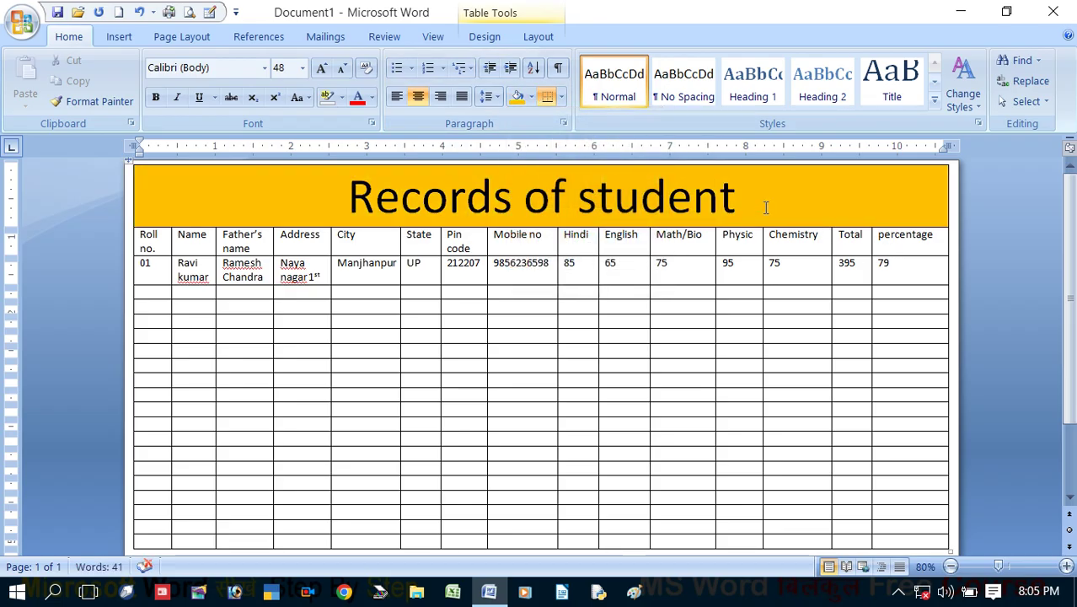
Make the title text blue
{"action": "left_click_drag", "start_coordinate": [765, 204], "coordinate": [489, 197]}
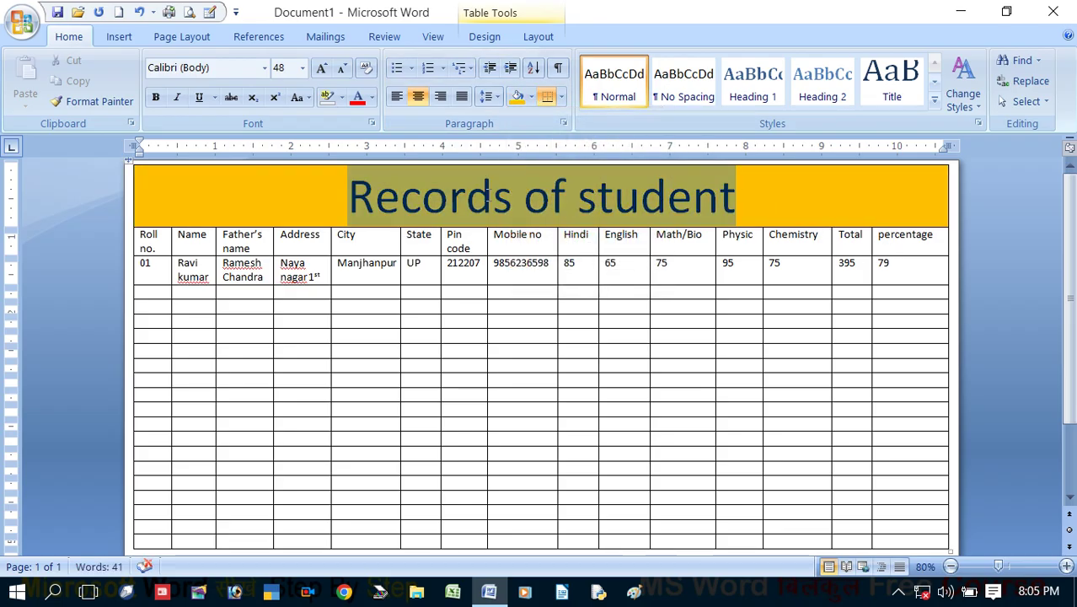
{"action": "left_click", "coordinate": [371, 98]}
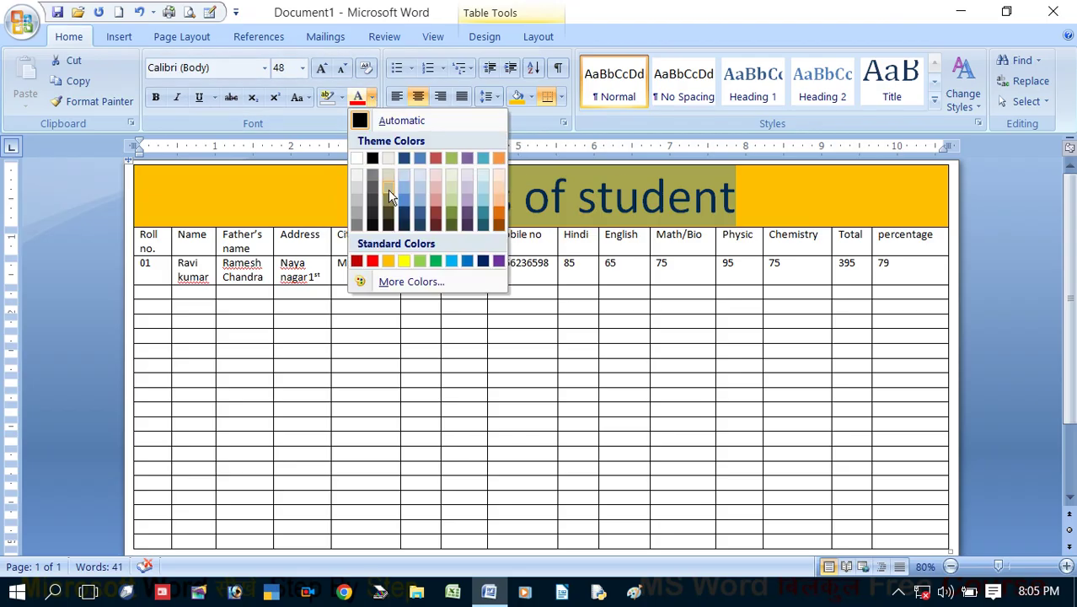
{"action": "left_click", "coordinate": [468, 265]}
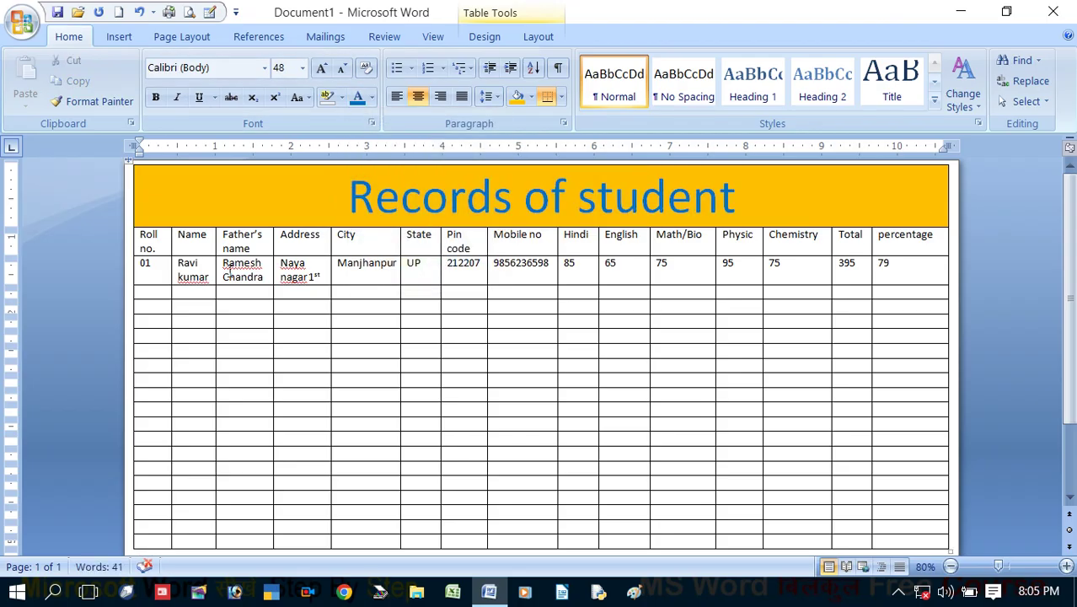
Shade the header row light peach instead of light green
{"action": "left_click_drag", "start_coordinate": [148, 244], "coordinate": [904, 239]}
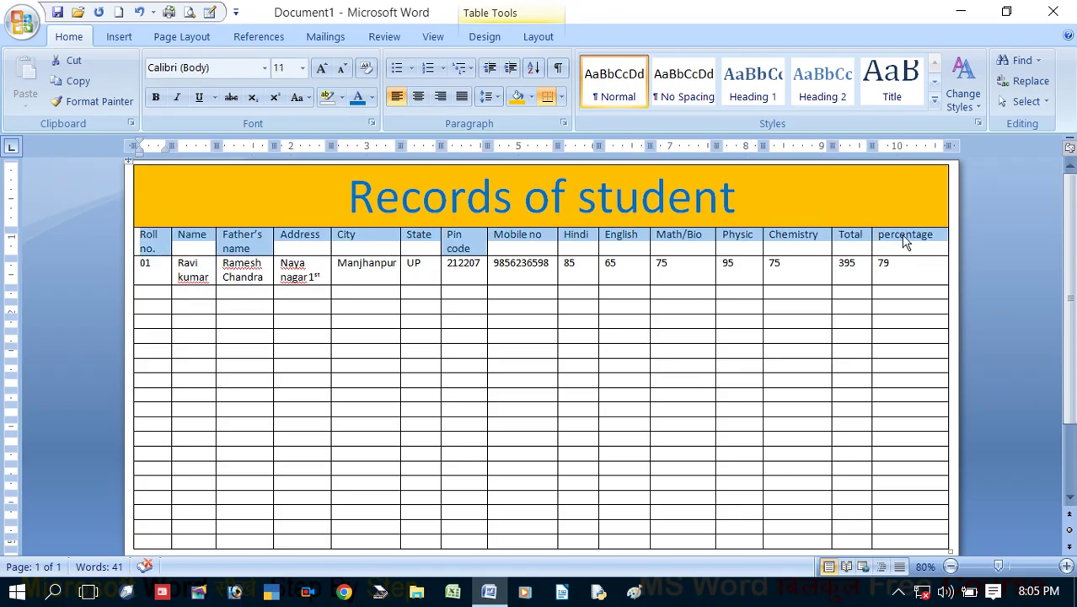
{"action": "left_click", "coordinate": [533, 97]}
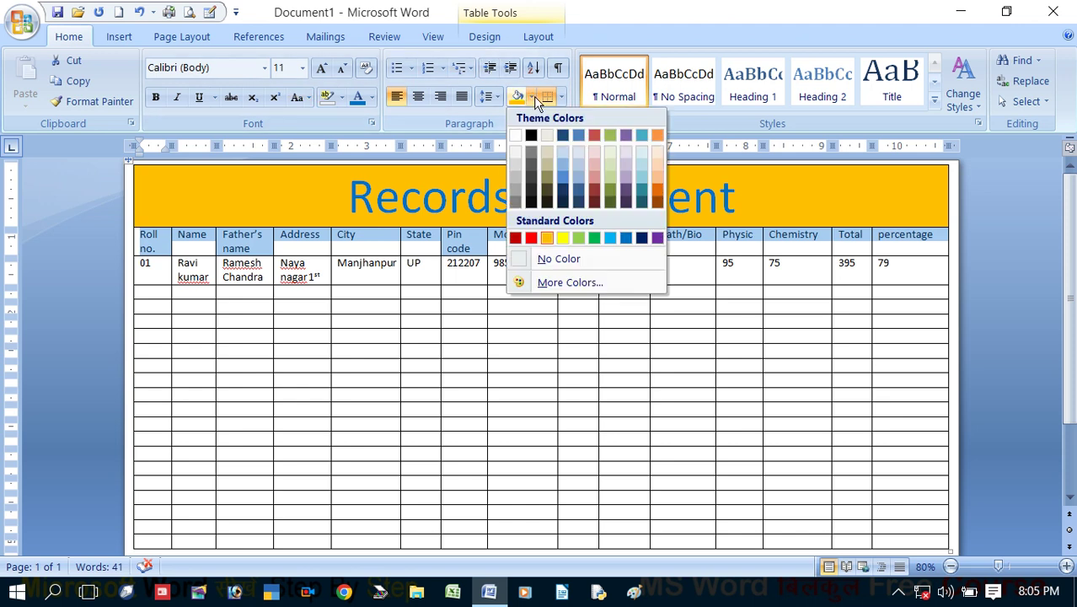
{"action": "left_click", "coordinate": [612, 156]}
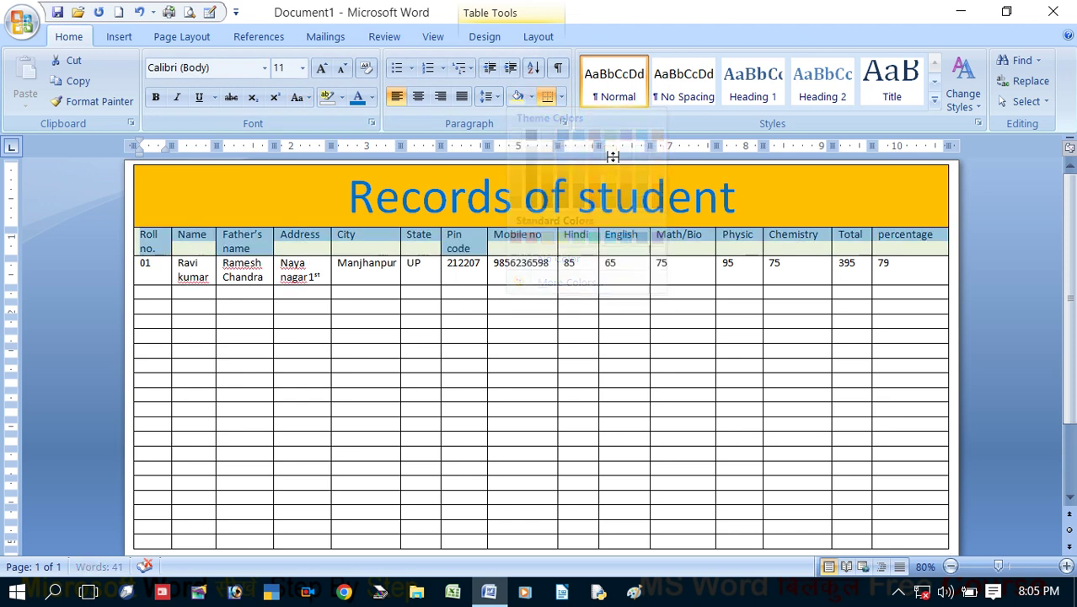
{"action": "left_click", "coordinate": [531, 96]}
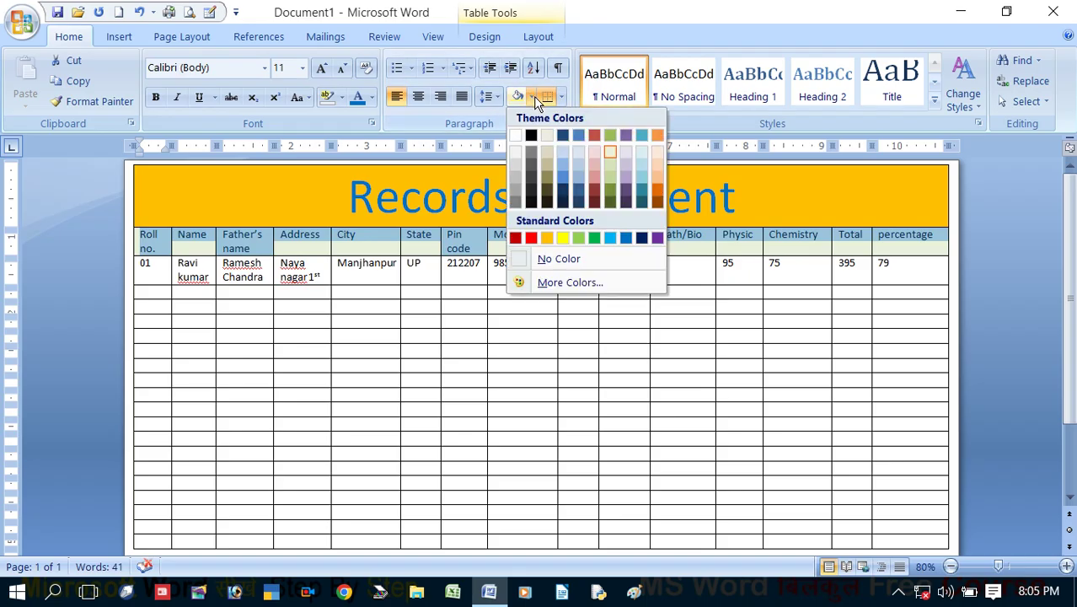
{"action": "left_click", "coordinate": [660, 173]}
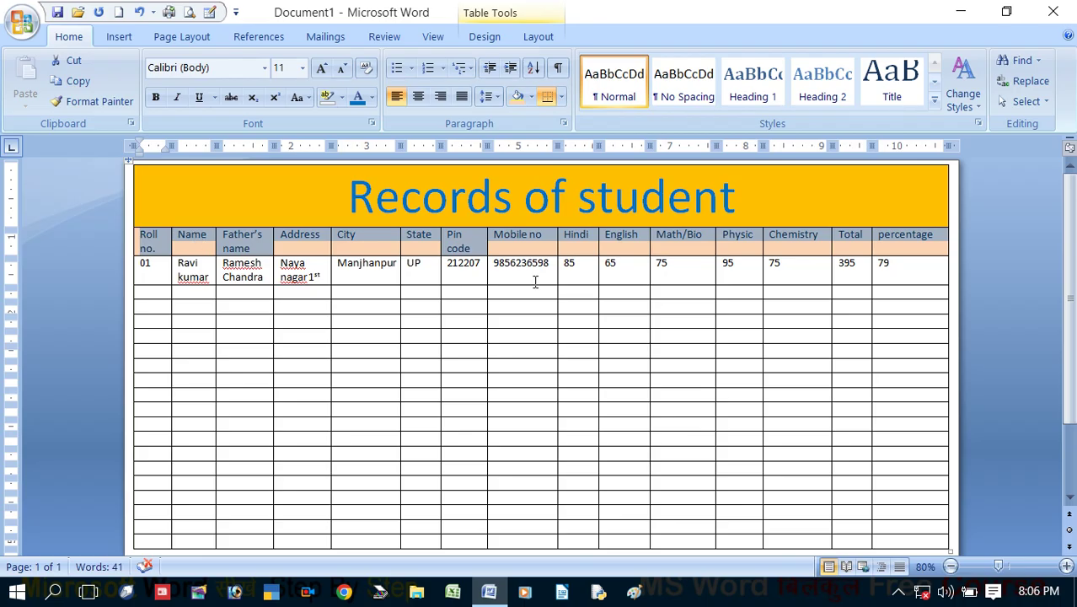
Set the header row labels to bold dark blue text
{"action": "left_click", "coordinate": [372, 97]}
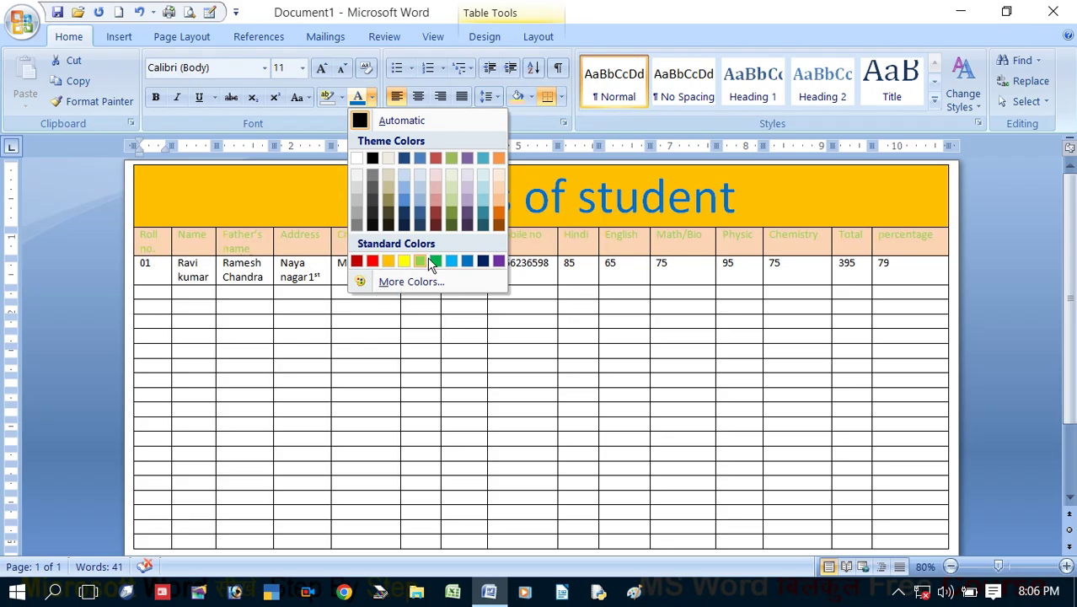
{"action": "left_click", "coordinate": [483, 262]}
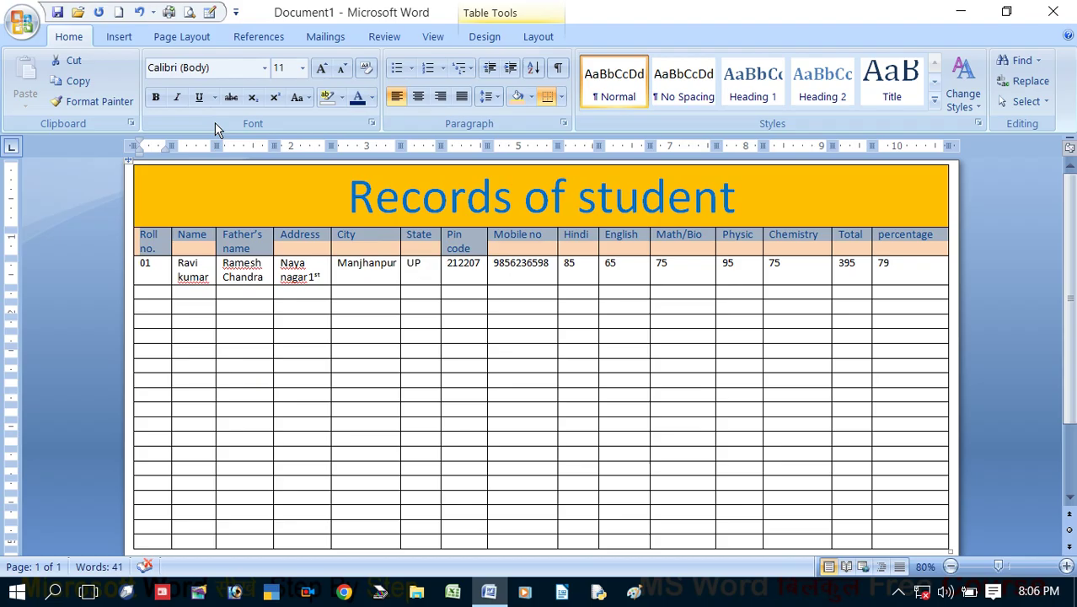
{"action": "left_click", "coordinate": [156, 98]}
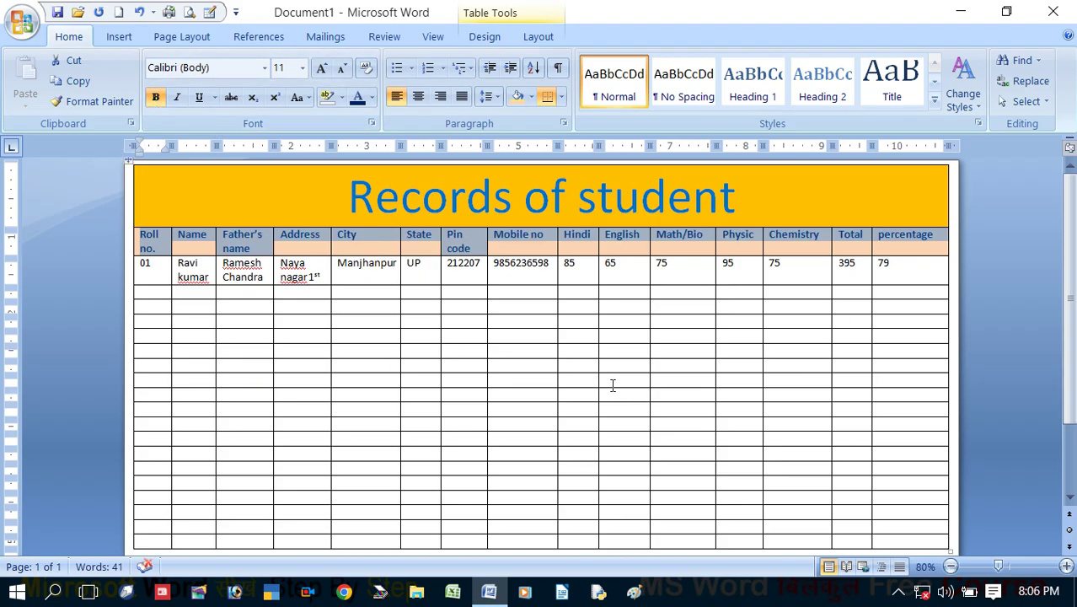
{"action": "left_click", "coordinate": [613, 386]}
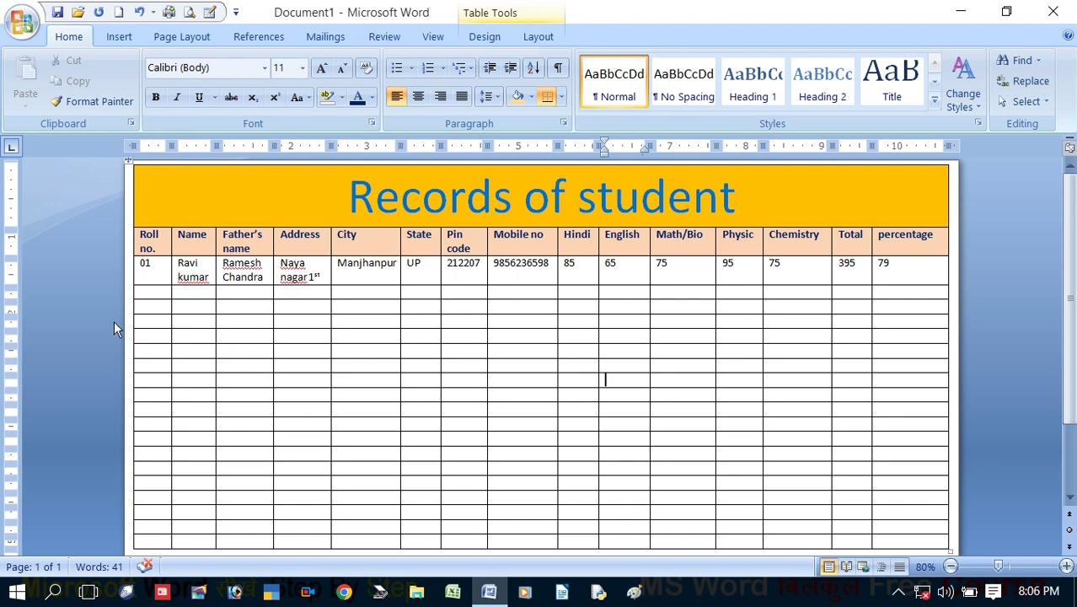
Delete the first block of empty rows below the student record
{"action": "scroll", "coordinate": [447, 297], "scroll_direction": "down", "scroll_amount": 1}
{"action": "scroll", "coordinate": [465, 319], "scroll_direction": "up", "scroll_amount": 1}
{"action": "left_click_drag", "start_coordinate": [251, 322], "coordinate": [255, 435]}
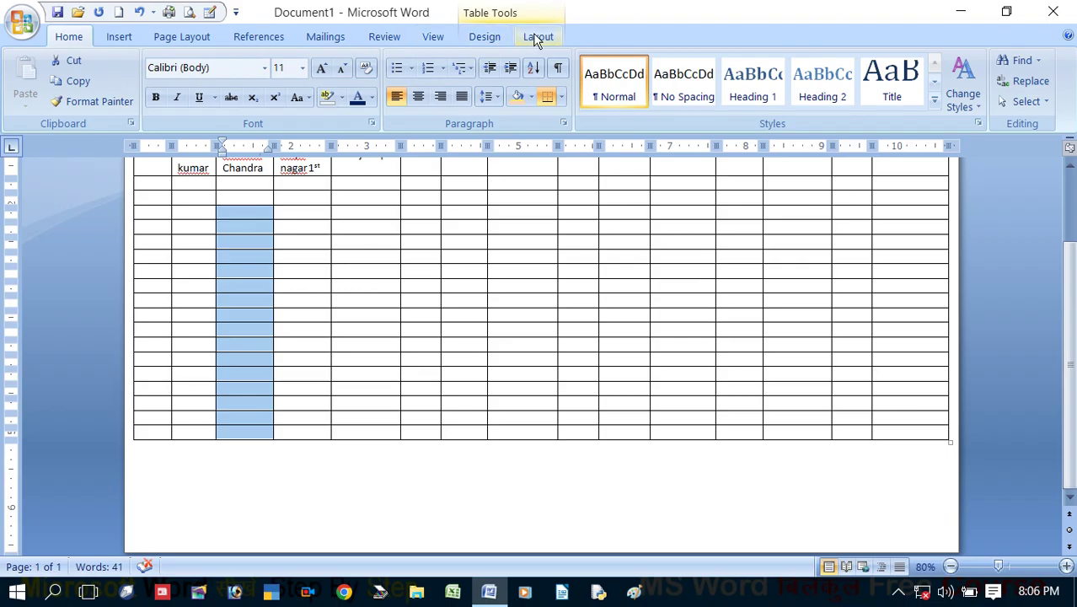
{"action": "left_click", "coordinate": [538, 36]}
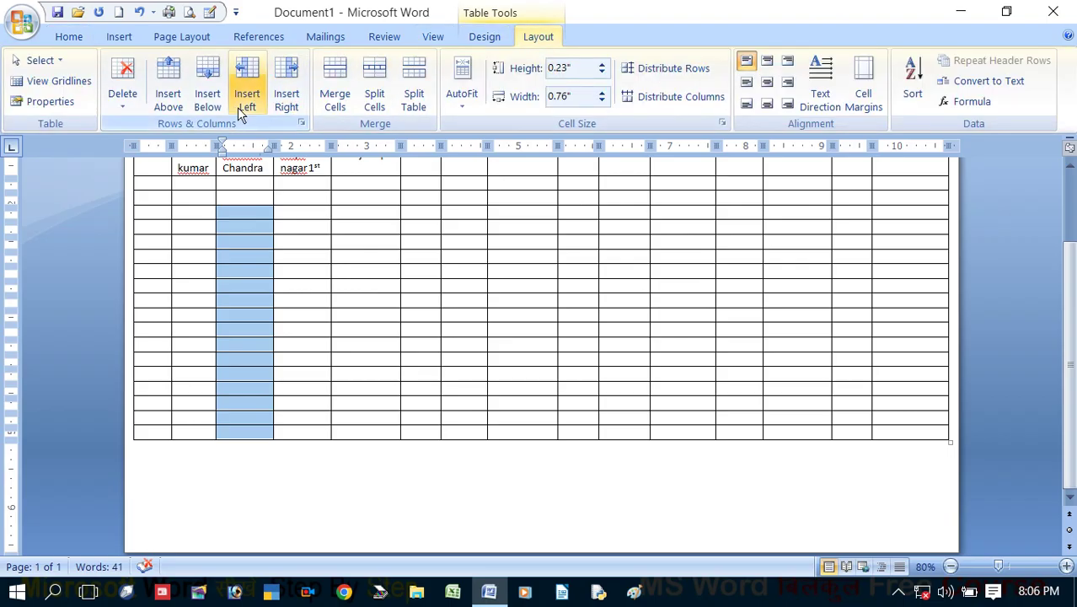
{"action": "left_click", "coordinate": [123, 108]}
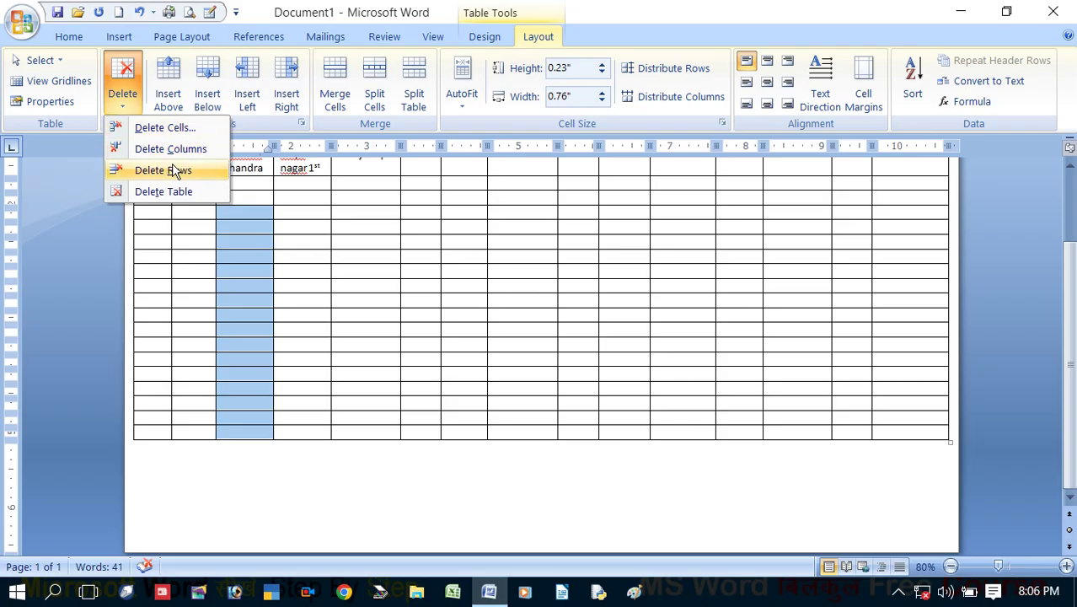
{"action": "left_click", "coordinate": [174, 172]}
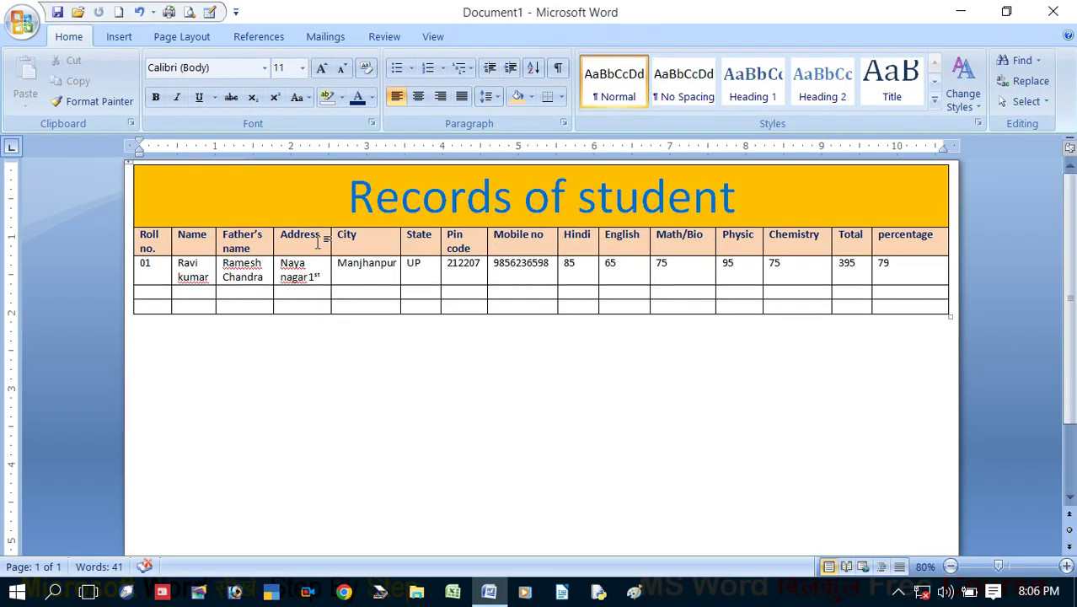
Delete the two remaining empty rows at the bottom of the table
{"action": "left_click", "coordinate": [189, 335]}
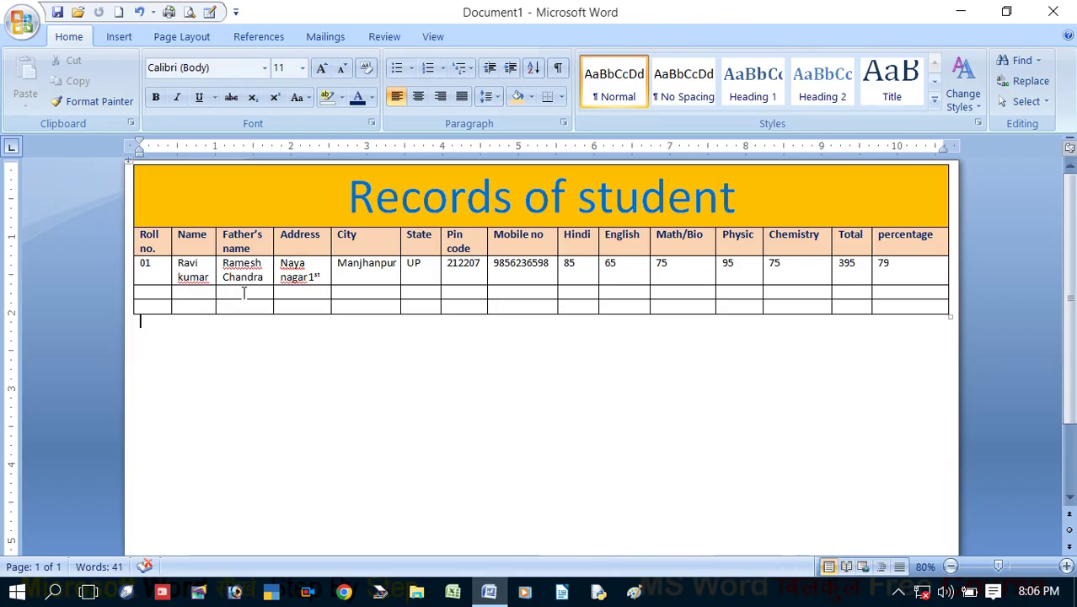
{"action": "left_click_drag", "start_coordinate": [241, 292], "coordinate": [243, 306]}
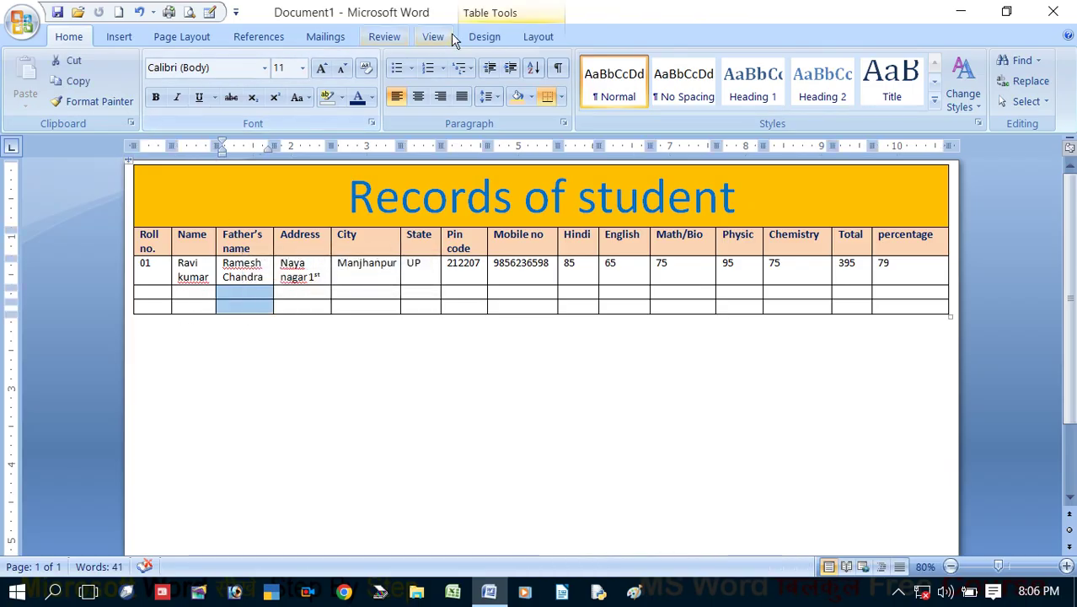
{"action": "left_click", "coordinate": [536, 36]}
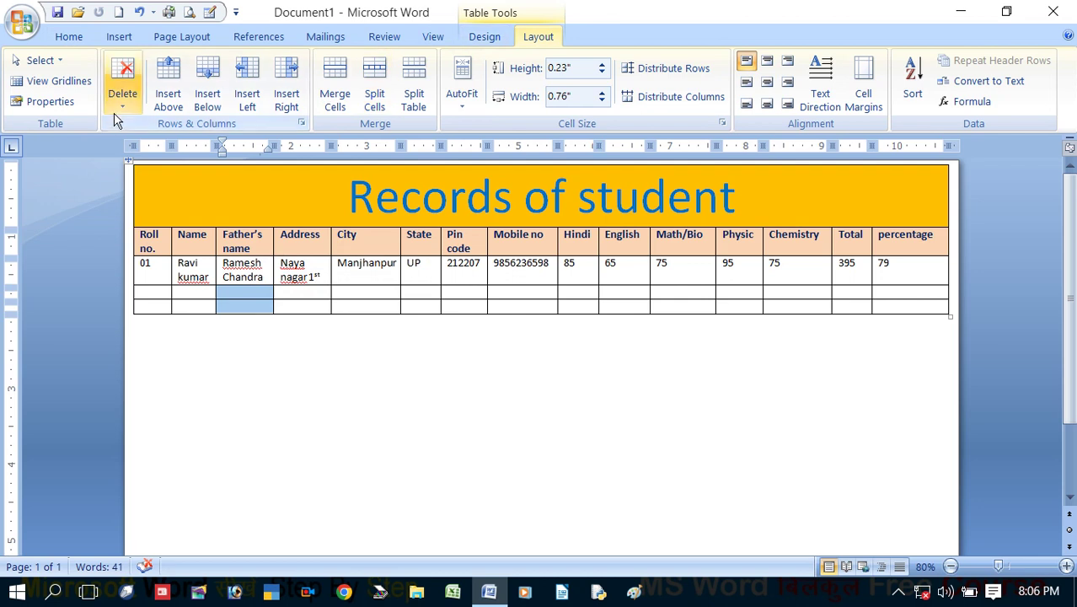
{"action": "left_click", "coordinate": [122, 84]}
{"action": "left_click", "coordinate": [163, 171]}
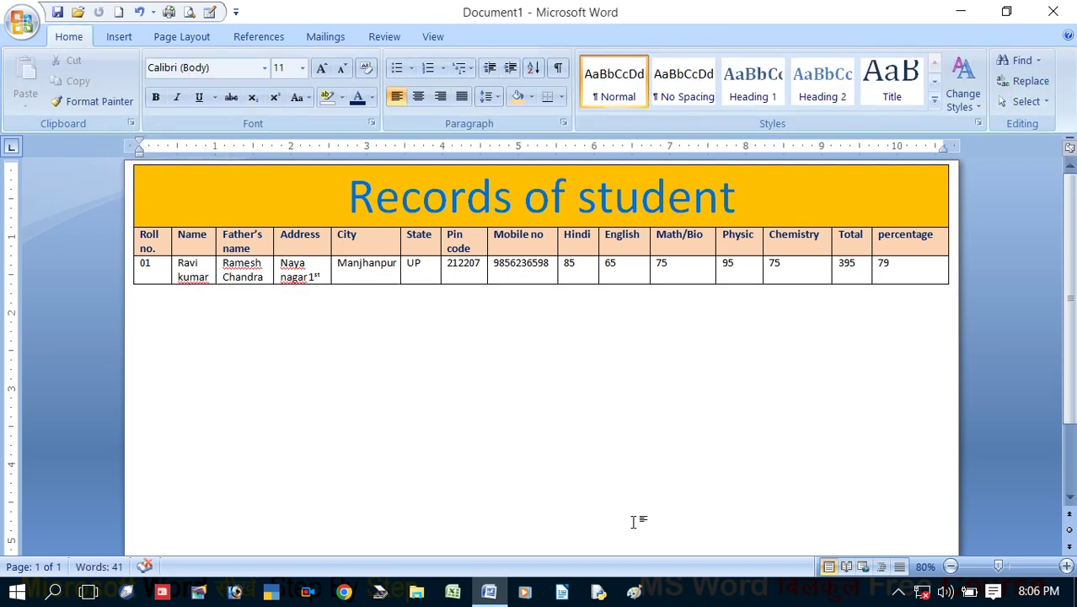
Insert two blank rows below the student record with Insert Below
{"action": "left_click_drag", "start_coordinate": [480, 269], "coordinate": [506, 279]}
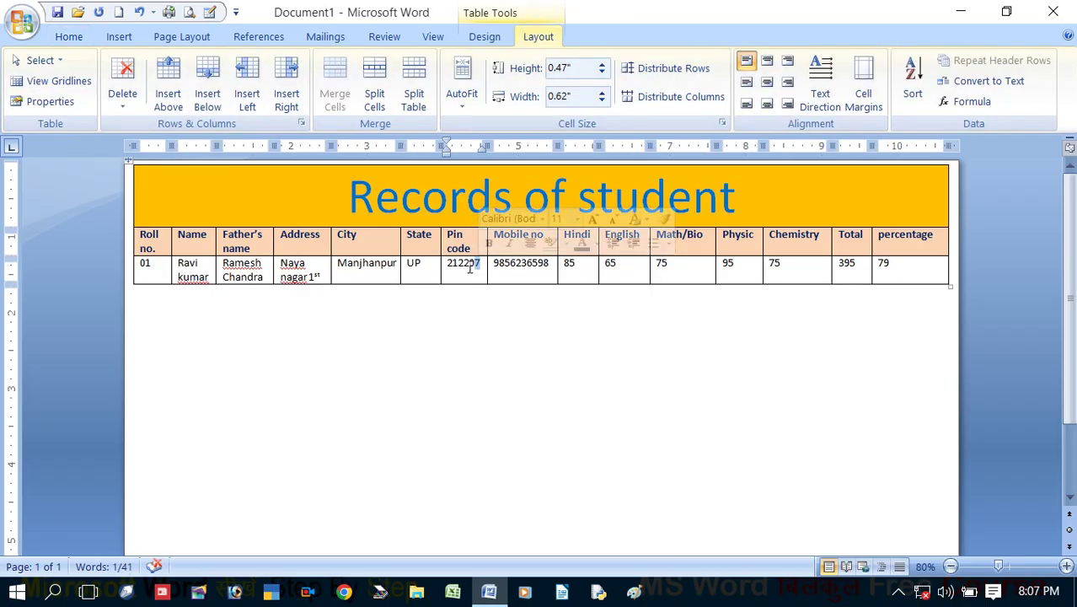
{"action": "left_click", "coordinate": [470, 268]}
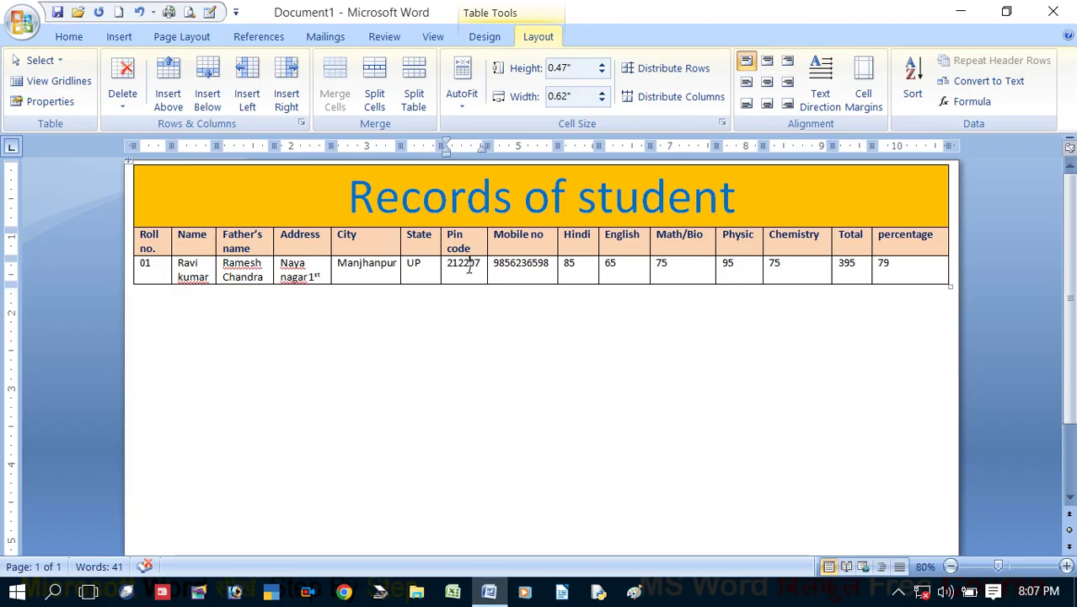
{"action": "left_click", "coordinate": [203, 101]}
{"action": "left_click", "coordinate": [199, 102]}
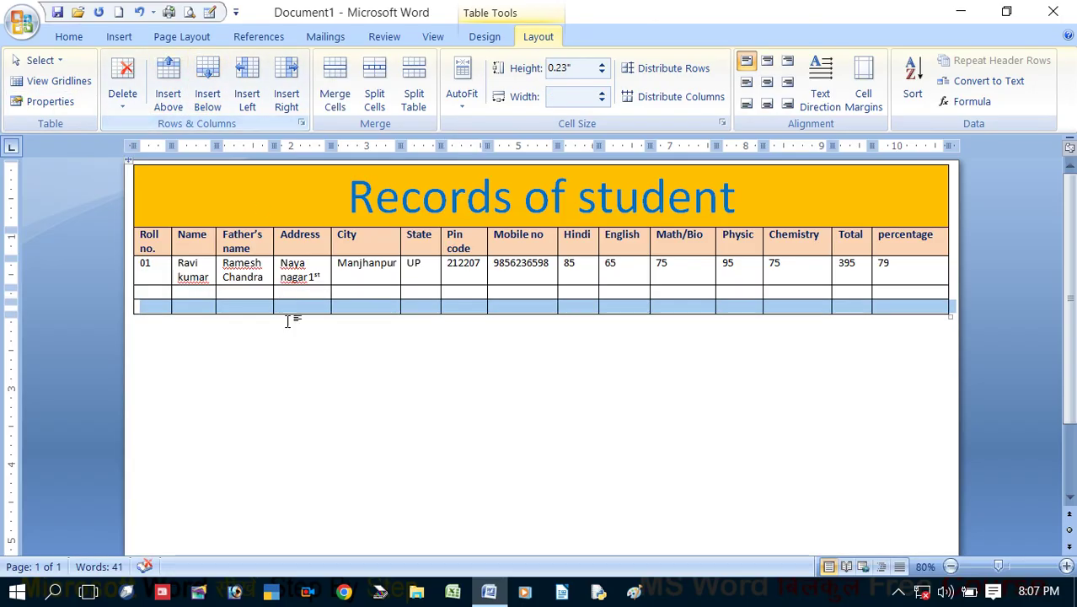
{"action": "left_click", "coordinate": [363, 290]}
{"action": "left_click", "coordinate": [361, 272]}
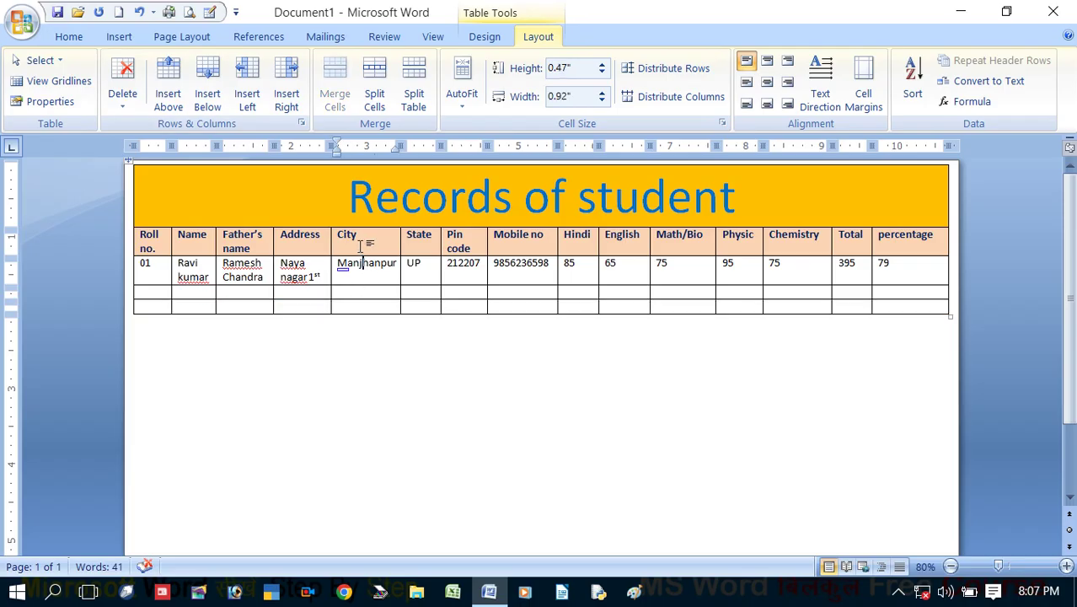
Add a blank row above the student record, below the header row
{"action": "left_click", "coordinate": [171, 108]}
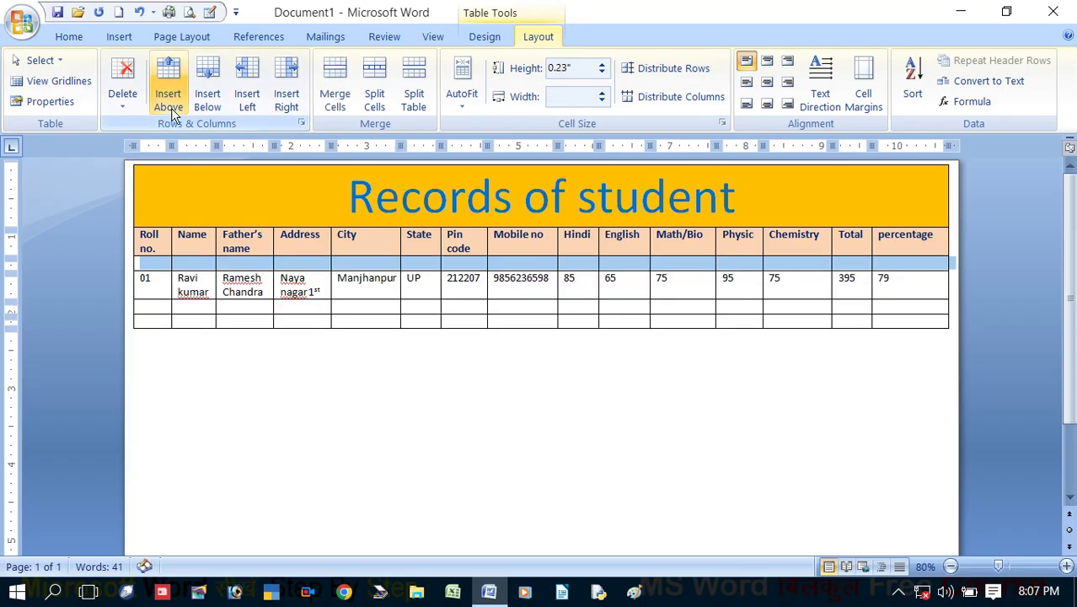
{"action": "left_click", "coordinate": [496, 268]}
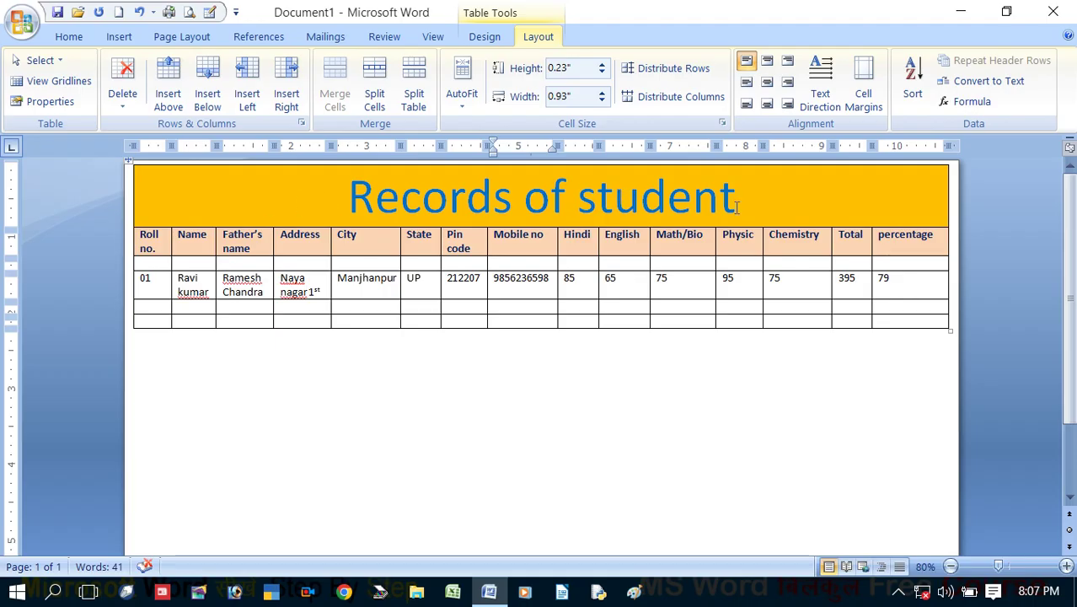
{"action": "left_click", "coordinate": [914, 277]}
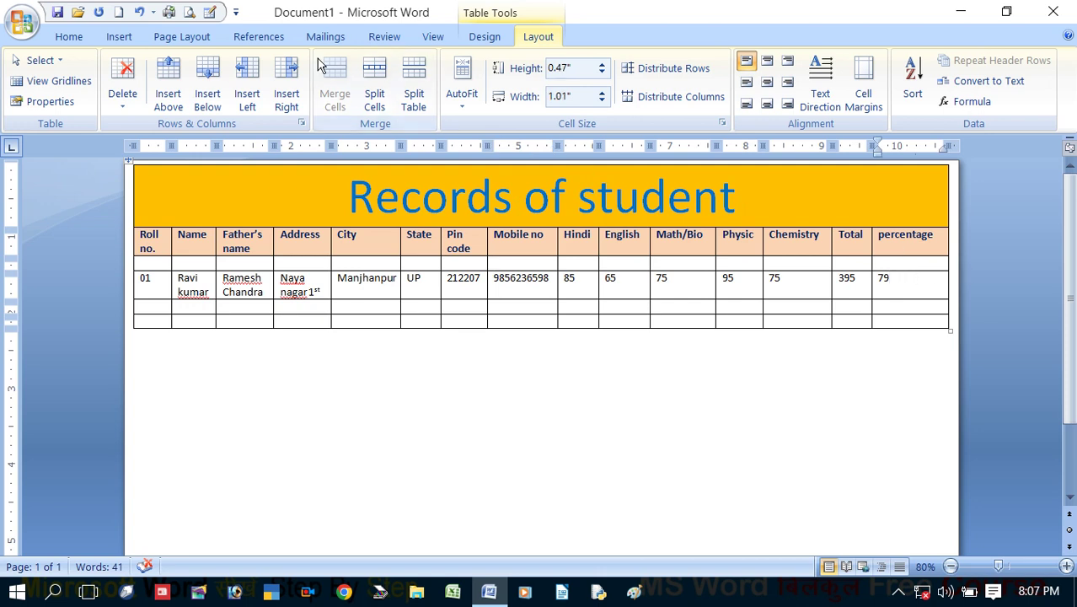
{"action": "left_click", "coordinate": [285, 99]}
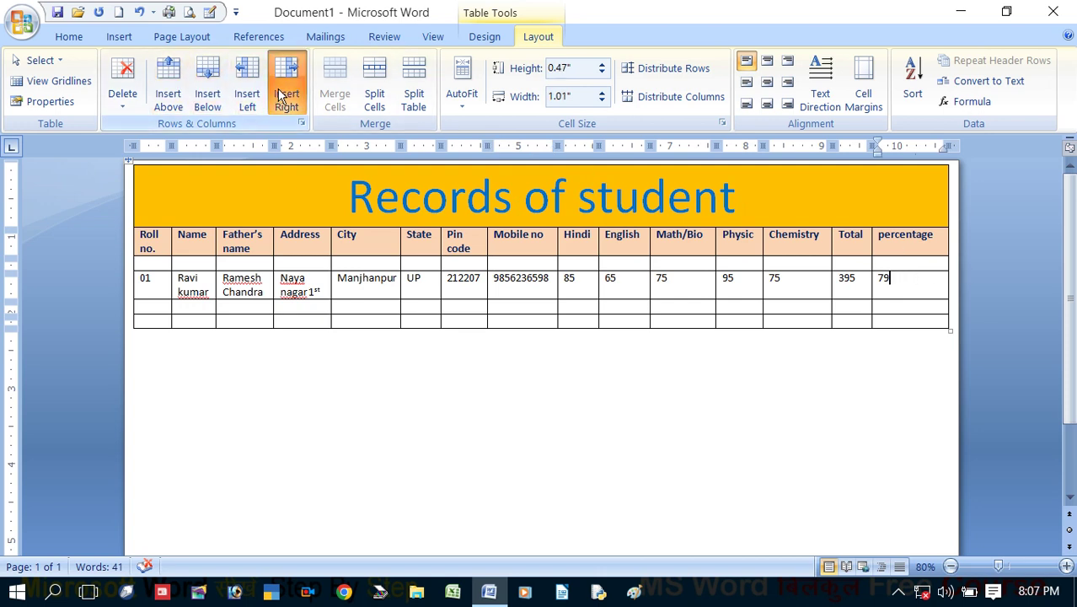
{"action": "left_click", "coordinate": [917, 283]}
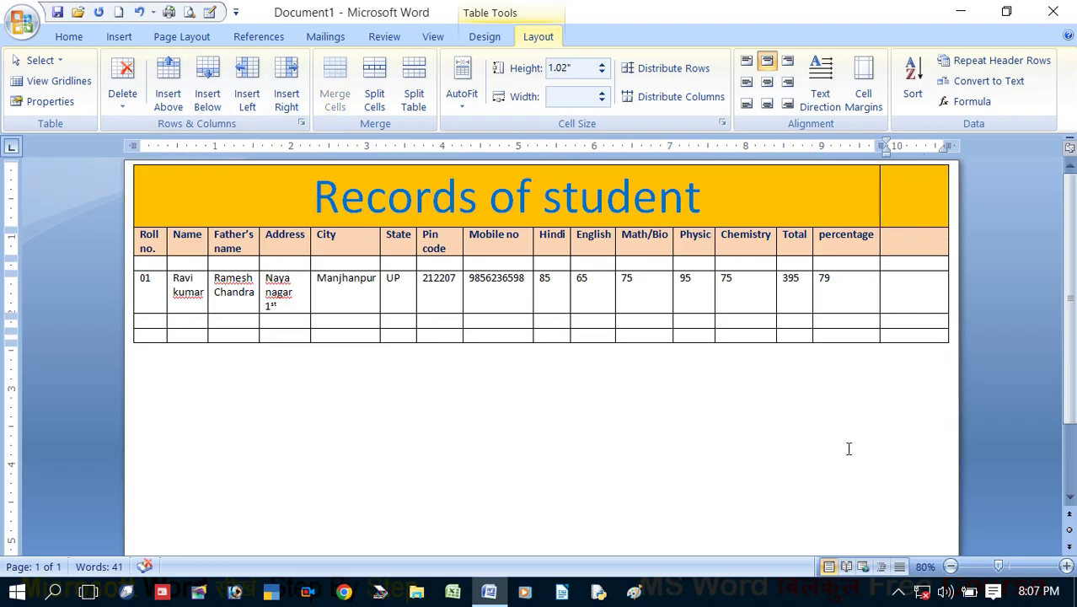
{"action": "left_click", "coordinate": [854, 267]}
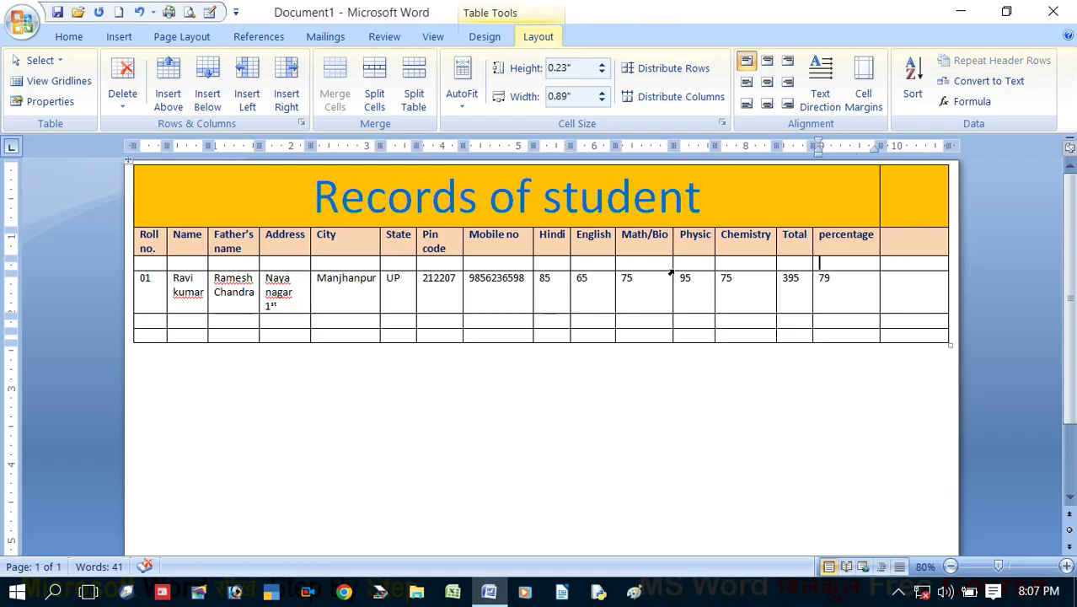
{"action": "left_click", "coordinate": [254, 107]}
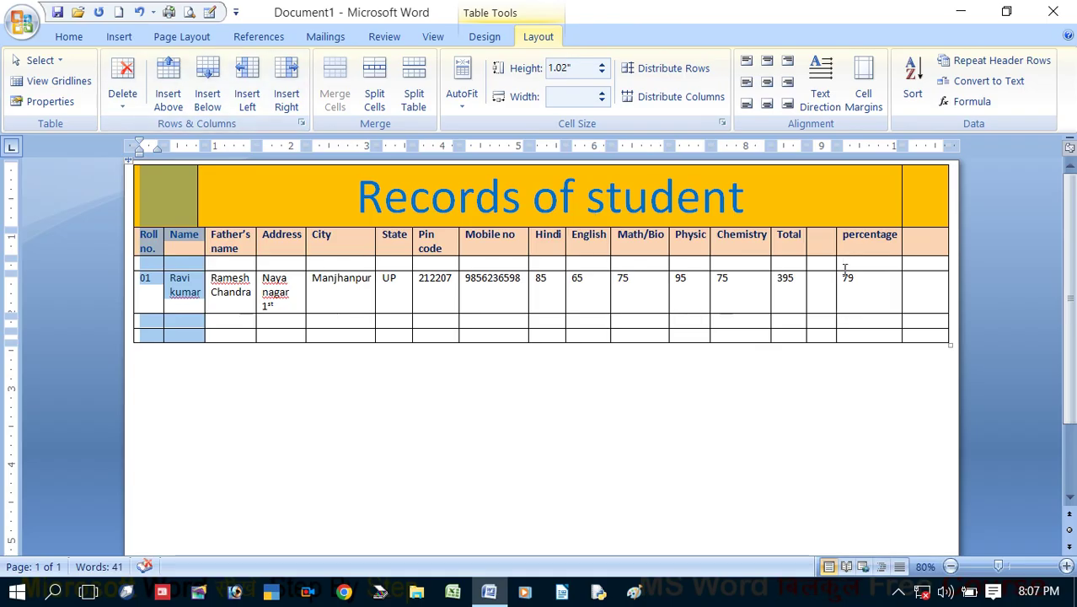
{"action": "left_click", "coordinate": [354, 293]}
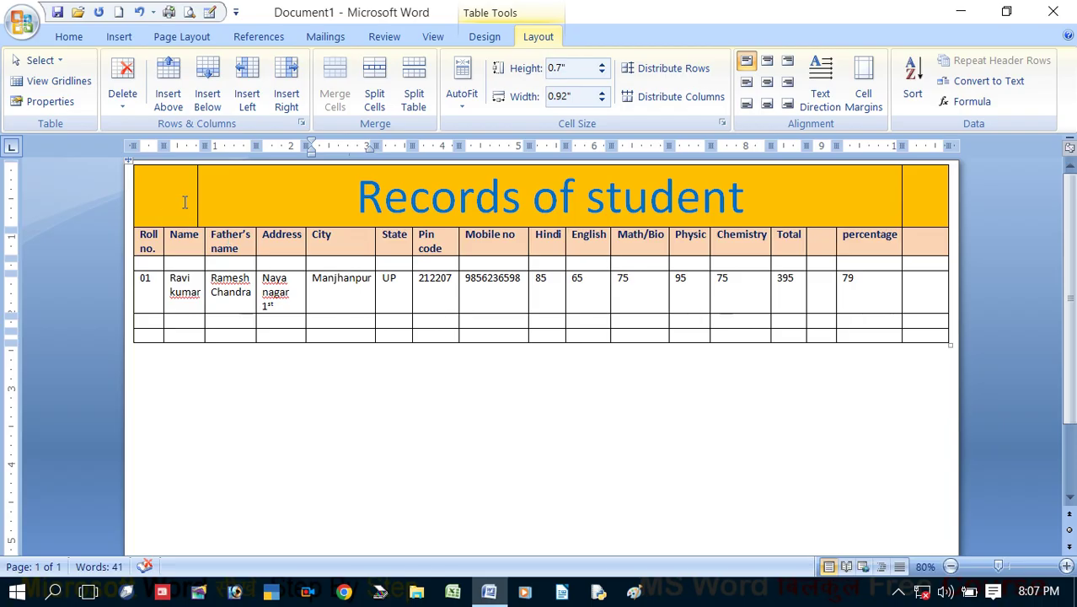
{"action": "left_click_drag", "start_coordinate": [186, 195], "coordinate": [403, 177]}
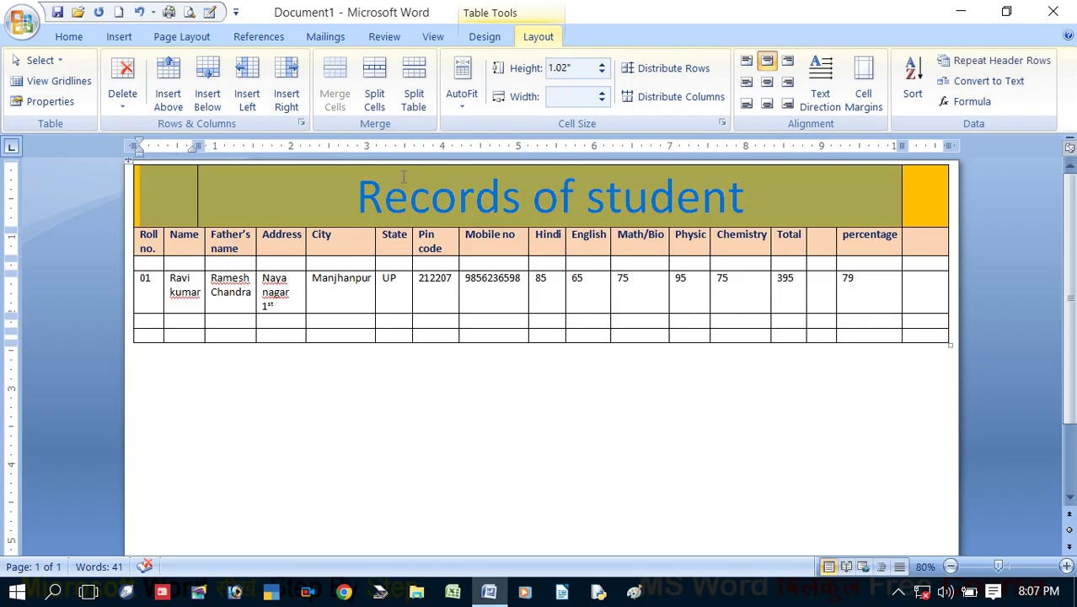
{"action": "left_click_drag", "start_coordinate": [899, 145], "coordinate": [918, 160]}
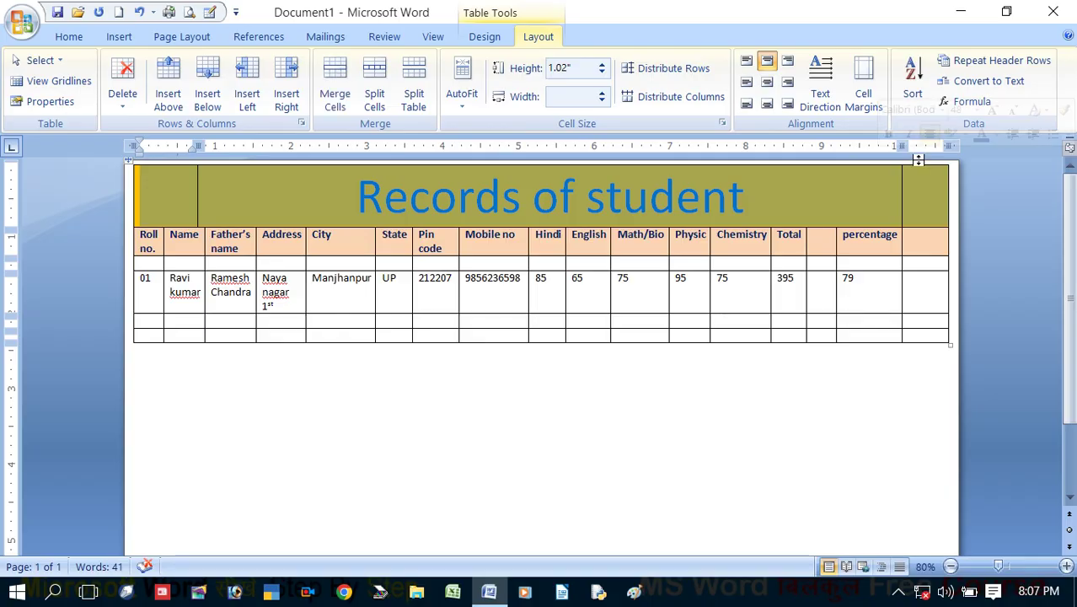
{"action": "left_click", "coordinate": [296, 279]}
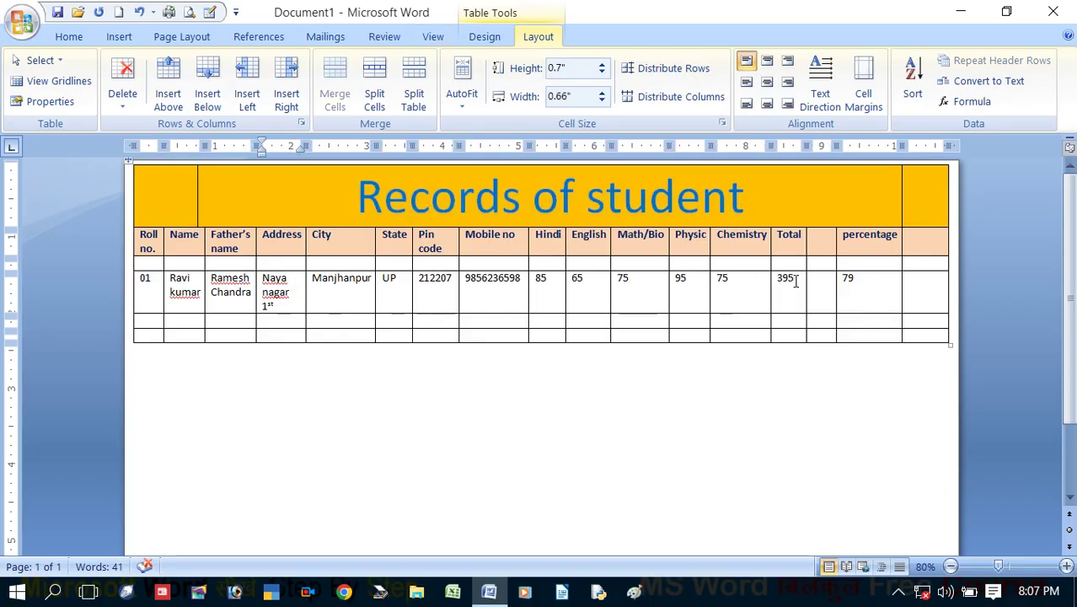
{"action": "left_click", "coordinate": [822, 263]}
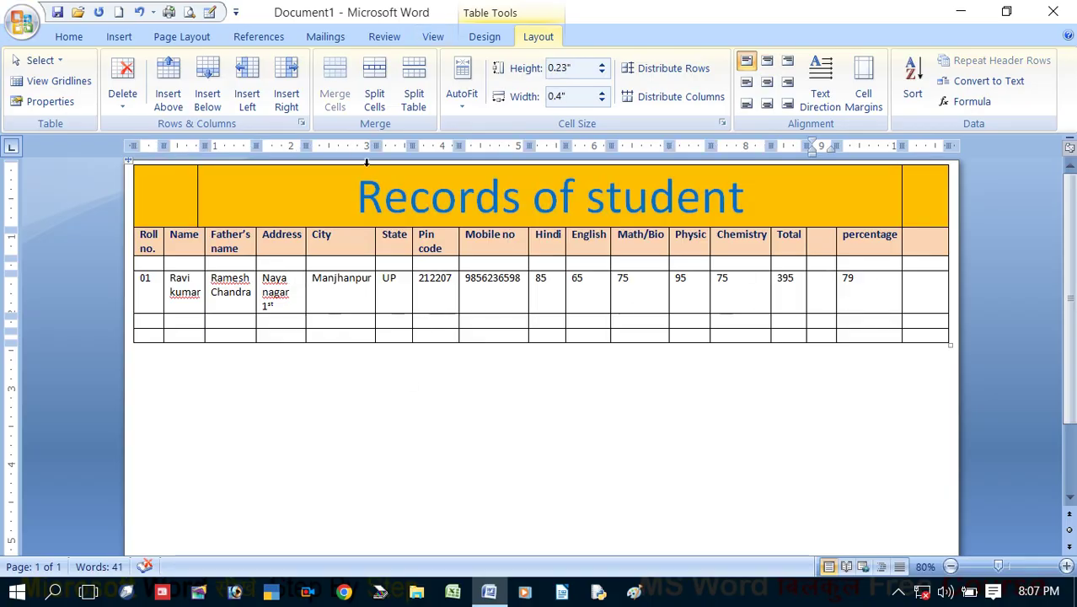
{"action": "left_click", "coordinate": [133, 101]}
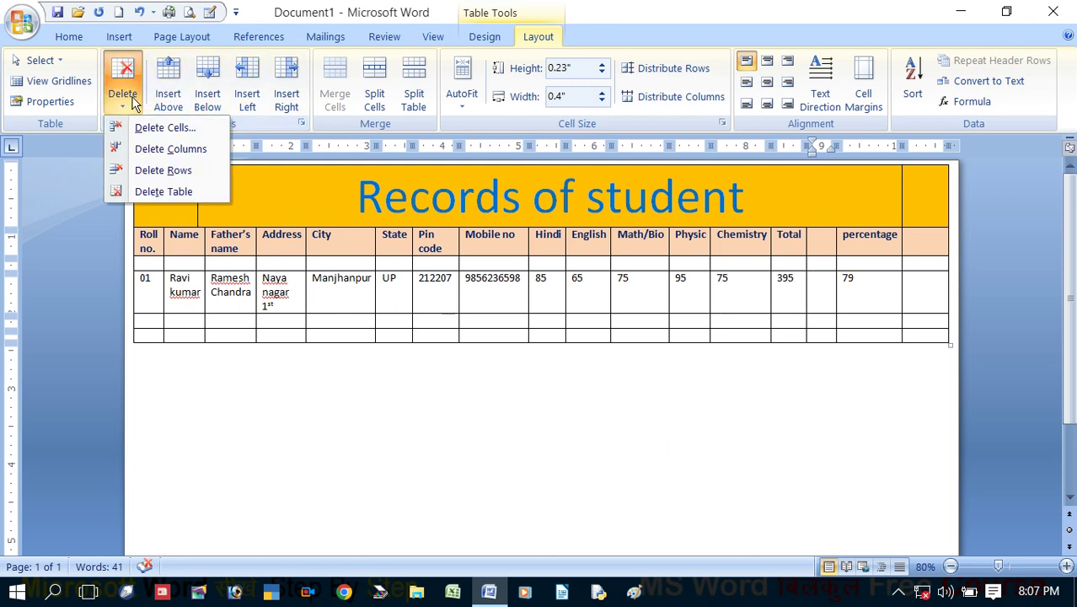
{"action": "left_click", "coordinate": [148, 148]}
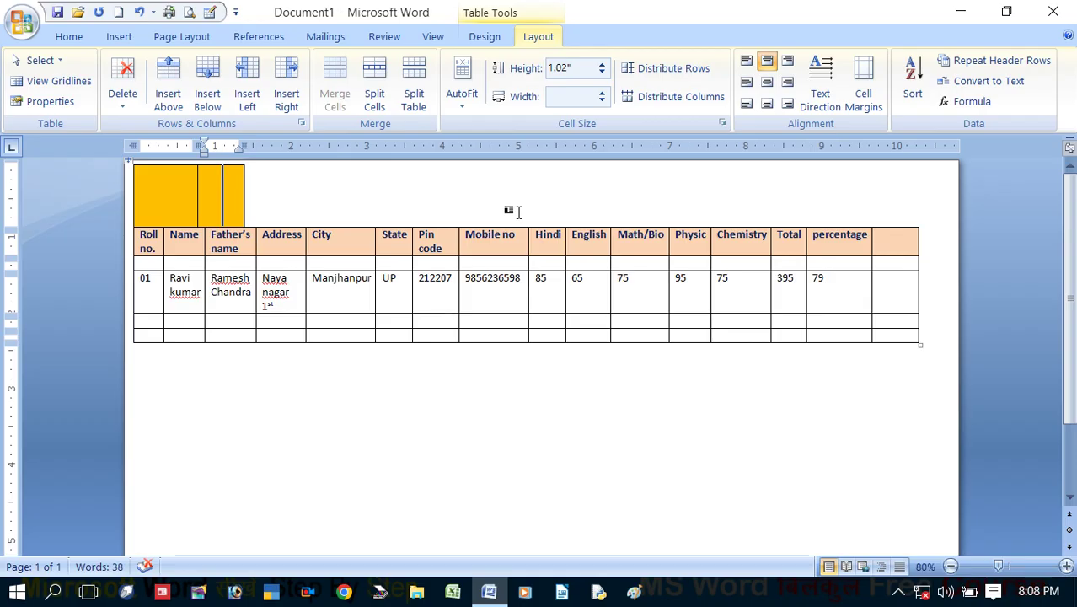
{"action": "key", "text": "ctrl+z"}
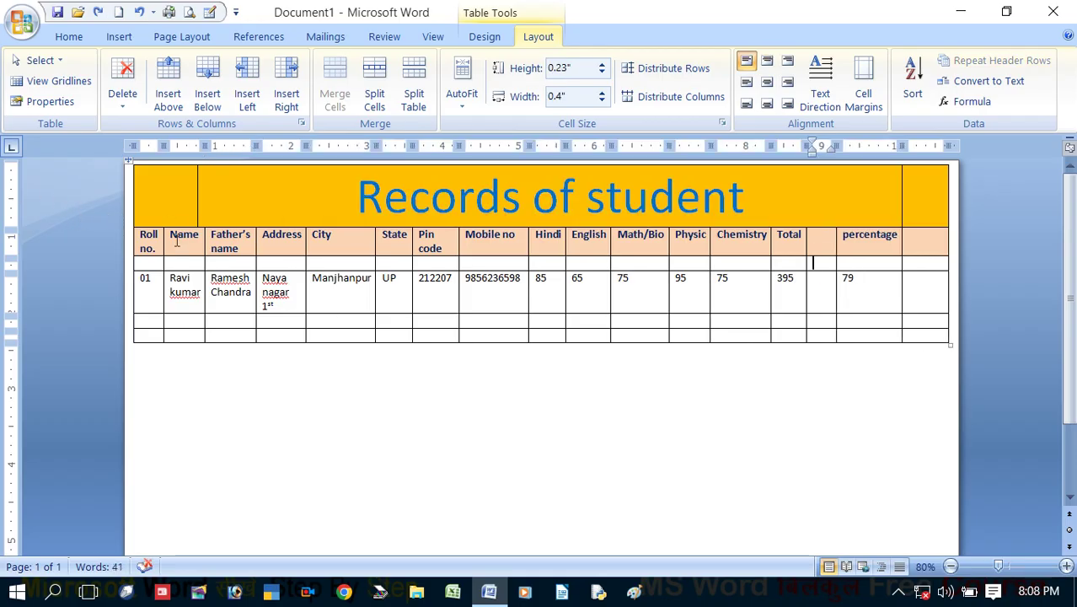
{"action": "key", "text": "ctrl+z"}
{"action": "key", "text": "ctrl+z"}
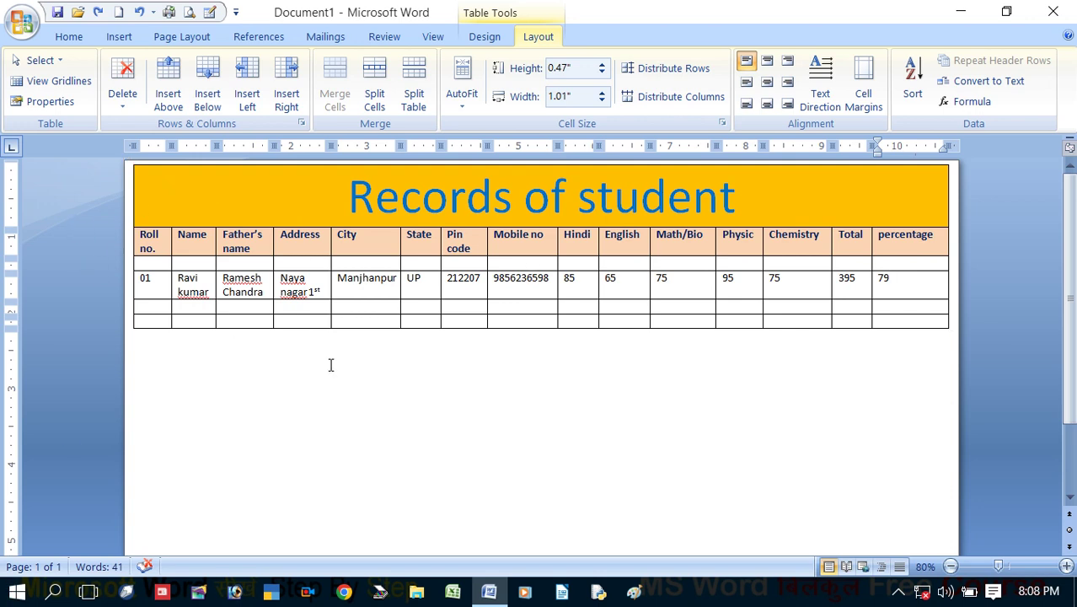
Remove all table borders and choose a thick 3 pt border line style
{"action": "left_click", "coordinate": [486, 37]}
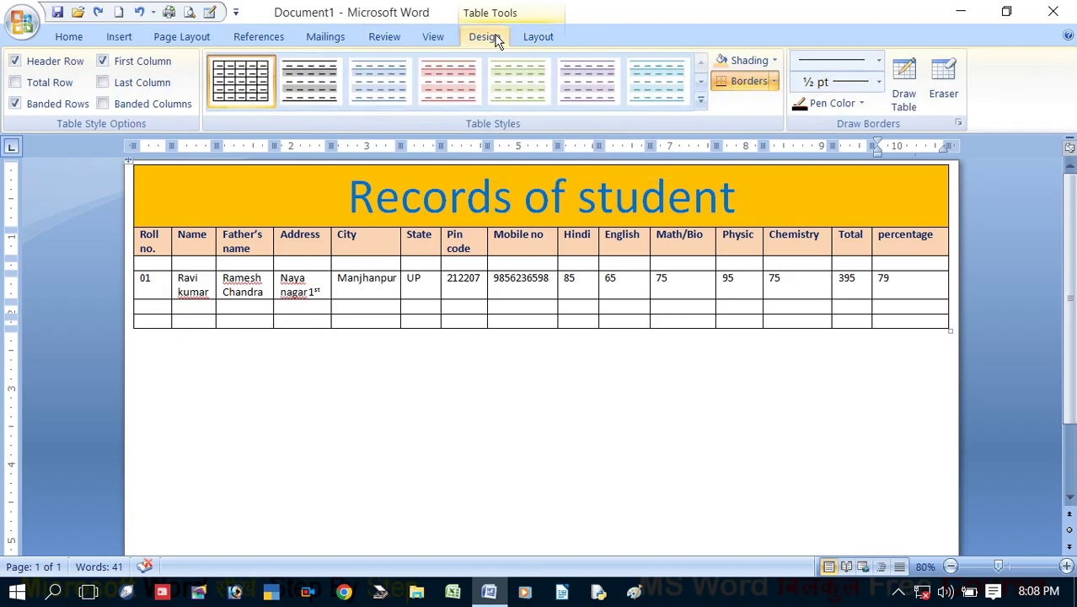
{"action": "left_click", "coordinate": [128, 160]}
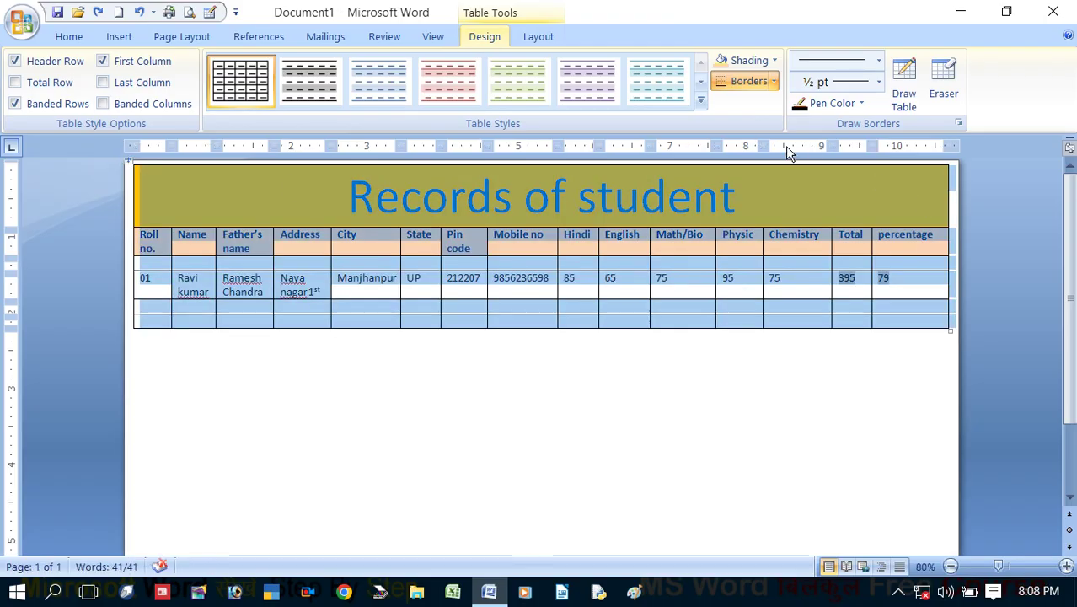
{"action": "left_click", "coordinate": [774, 81]}
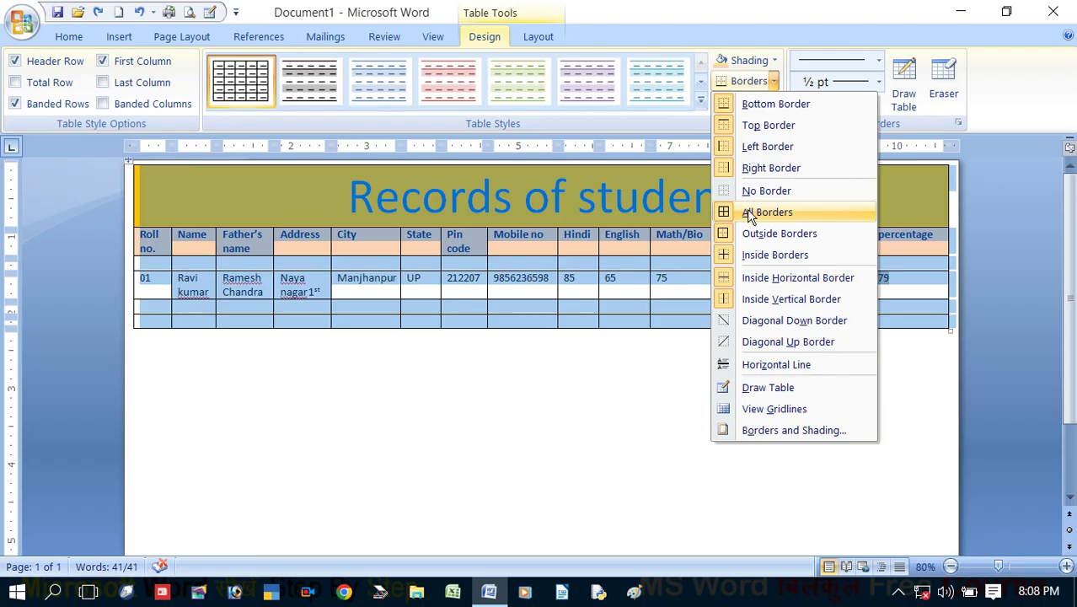
{"action": "left_click", "coordinate": [750, 214]}
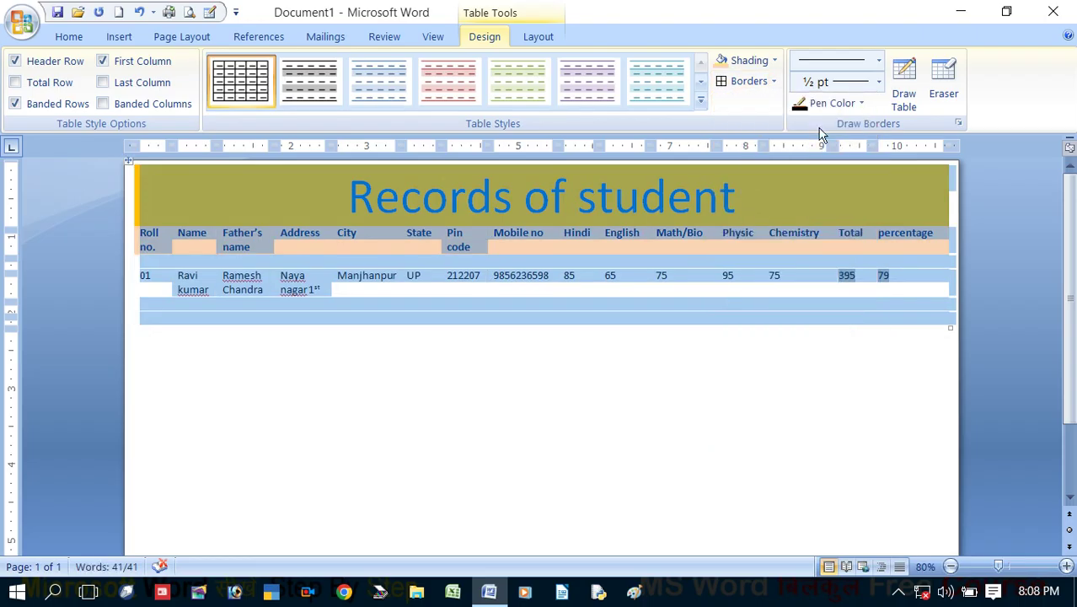
{"action": "left_click", "coordinate": [877, 63]}
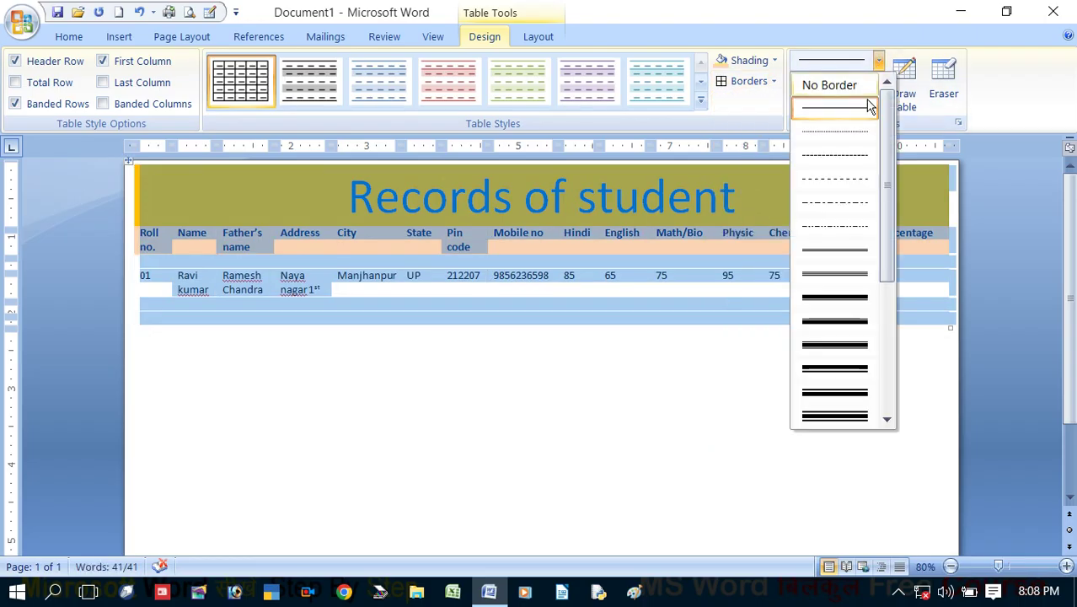
{"action": "left_click", "coordinate": [818, 299]}
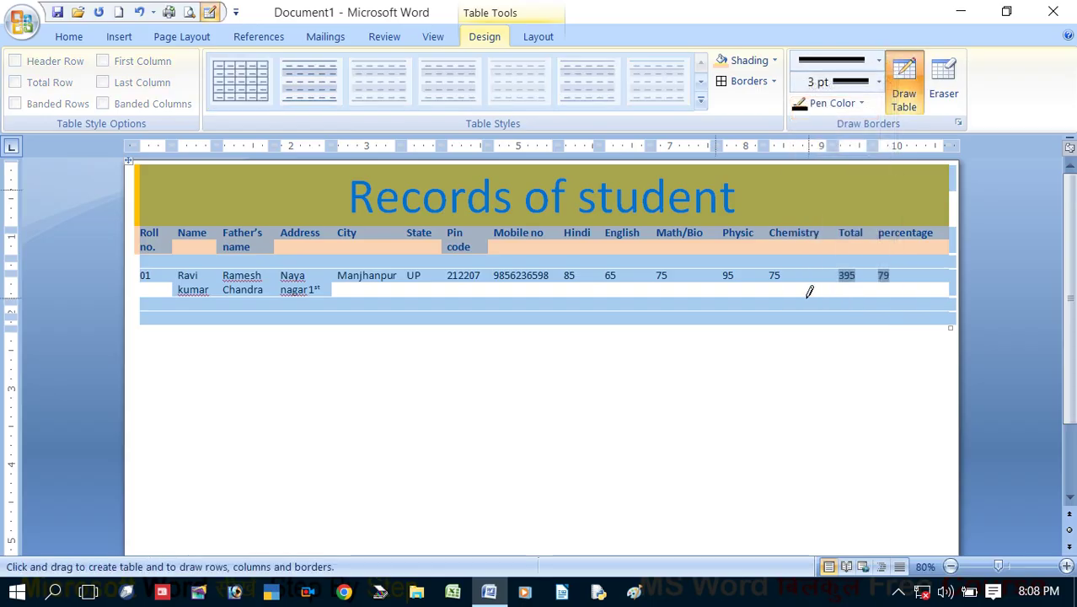
Draw thick borders around the Roll no. cell, the title's top edge and above Address
{"action": "left_click_drag", "start_coordinate": [125, 161], "coordinate": [167, 217]}
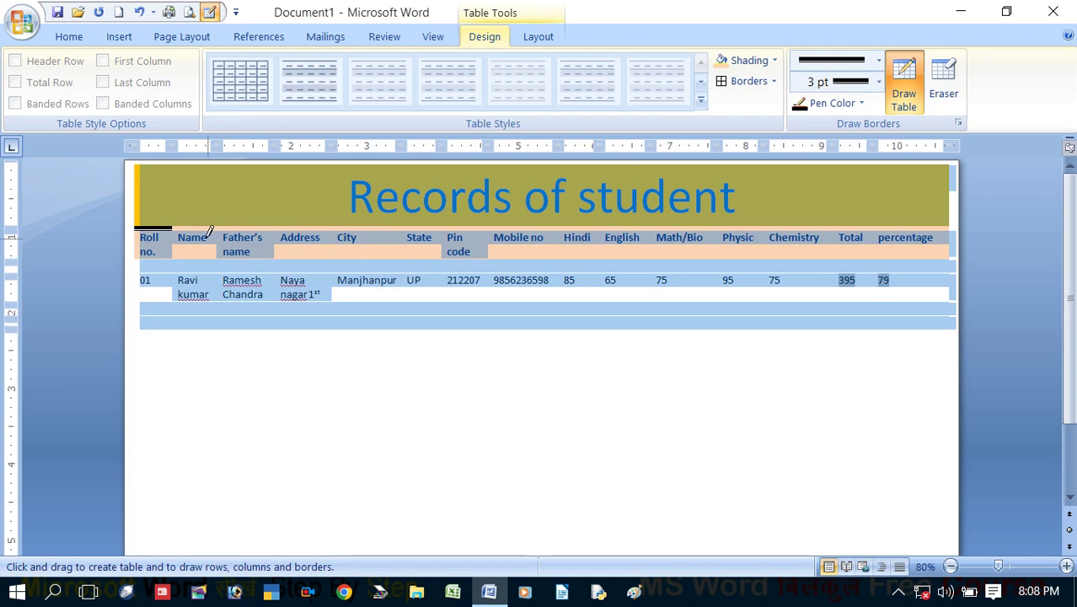
{"action": "left_click", "coordinate": [143, 187]}
{"action": "left_click", "coordinate": [167, 248]}
{"action": "mouse_move", "coordinate": [170, 244]}
{"action": "left_mouse_down"}
{"action": "mouse_move", "coordinate": [172, 258]}
{"action": "mouse_move", "coordinate": [235, 259]}
{"action": "mouse_move", "coordinate": [242, 224]}
{"action": "left_mouse_up"}
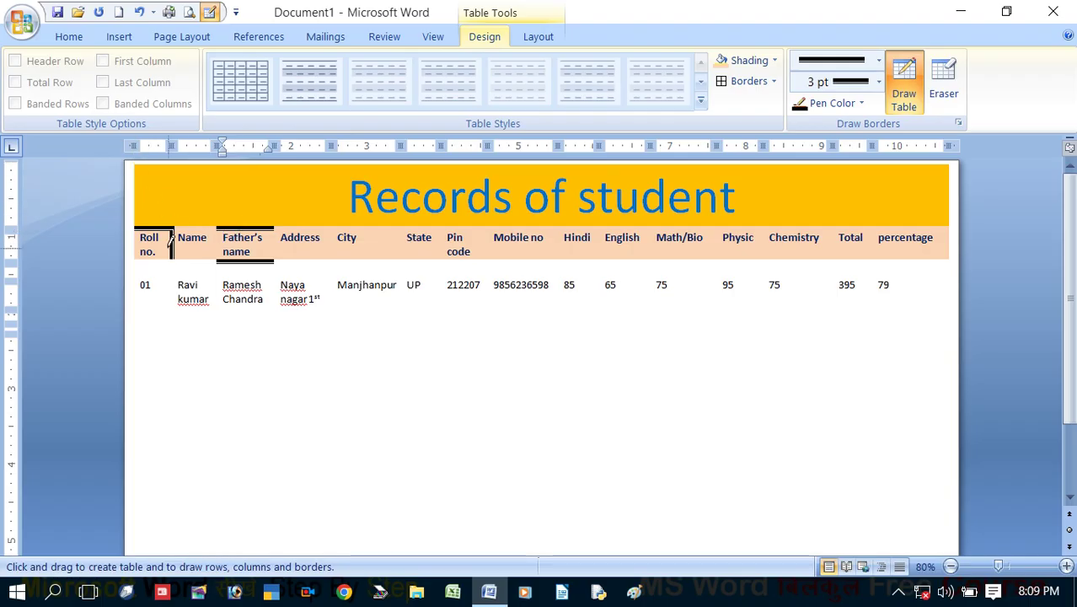
{"action": "mouse_move", "coordinate": [159, 255]}
{"action": "left_mouse_down"}
{"action": "mouse_move", "coordinate": [137, 245]}
{"action": "mouse_move", "coordinate": [137, 263]}
{"action": "left_mouse_up"}
{"action": "left_click_drag", "start_coordinate": [137, 191], "coordinate": [137, 165]}
{"action": "left_click", "coordinate": [212, 163]}
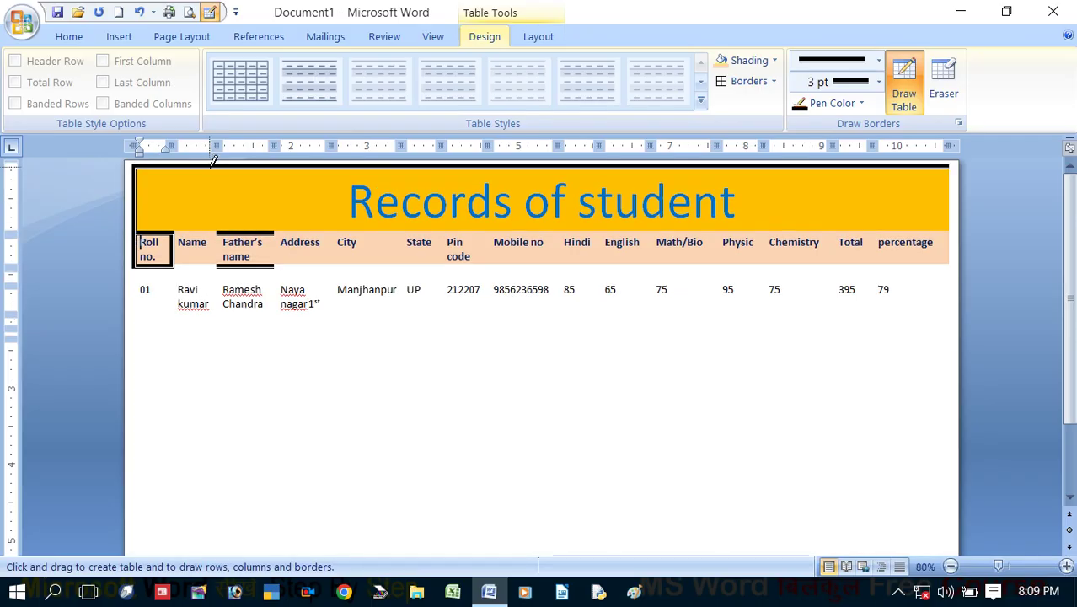
{"action": "left_click", "coordinate": [295, 231]}
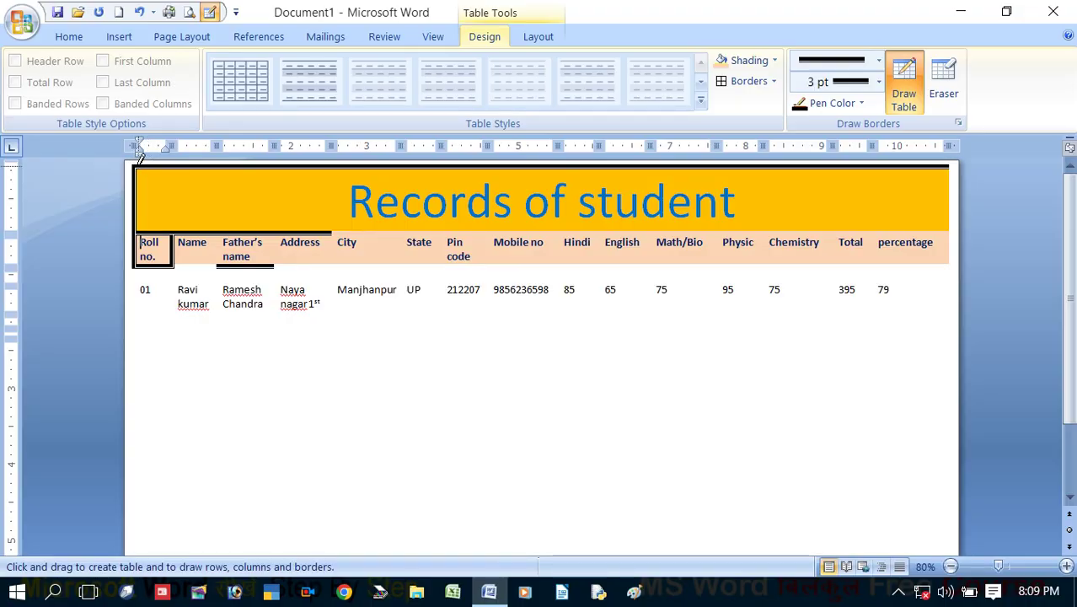
{"action": "left_click", "coordinate": [137, 158]}
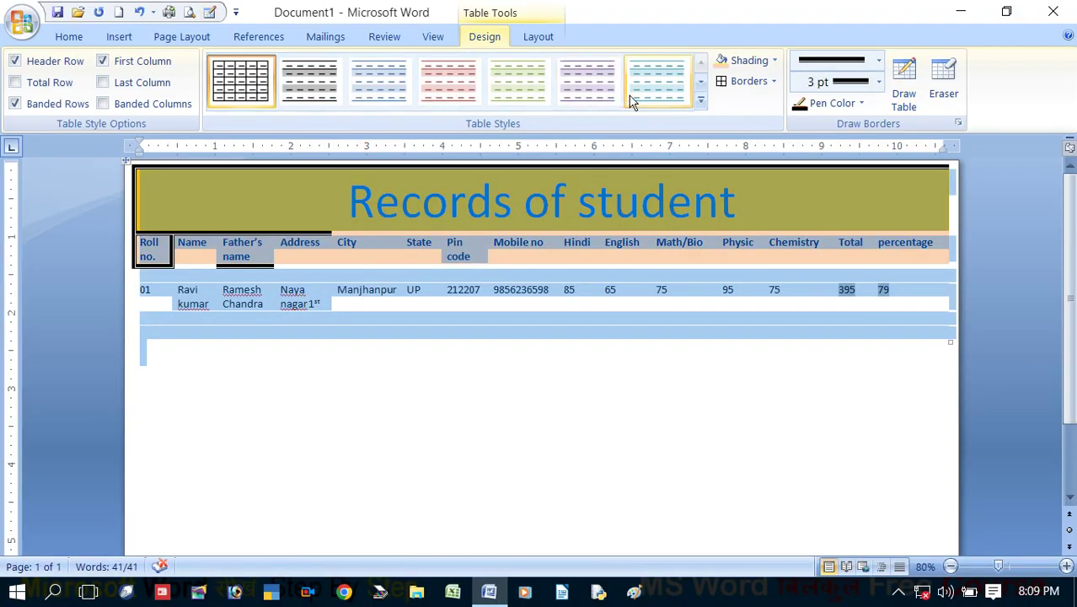
Apply All Borders and switch the border pen colour to light blue
{"action": "left_click", "coordinate": [773, 84]}
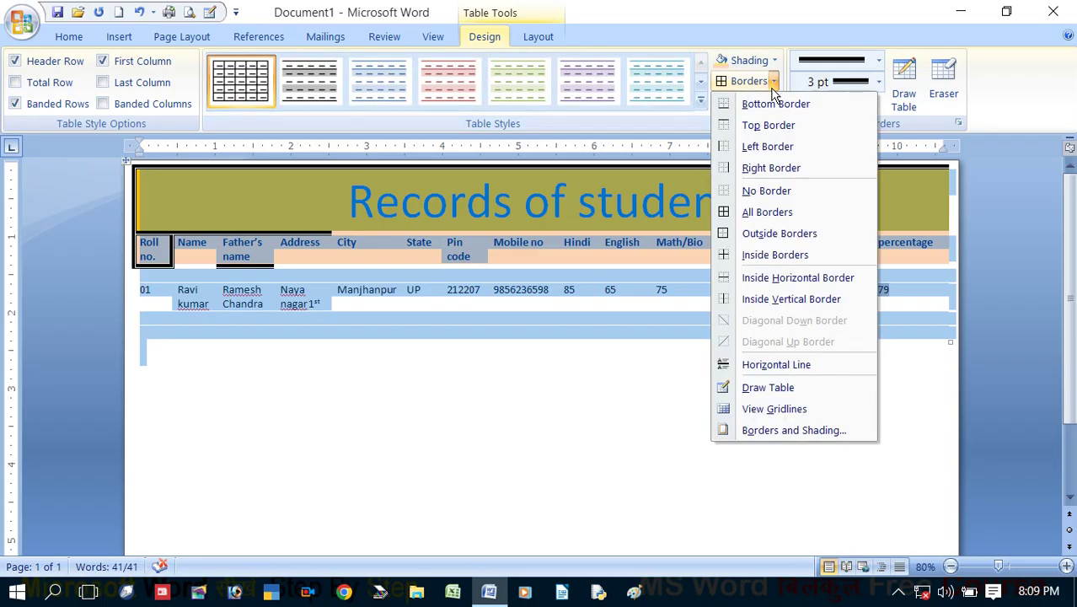
{"action": "left_click", "coordinate": [744, 213]}
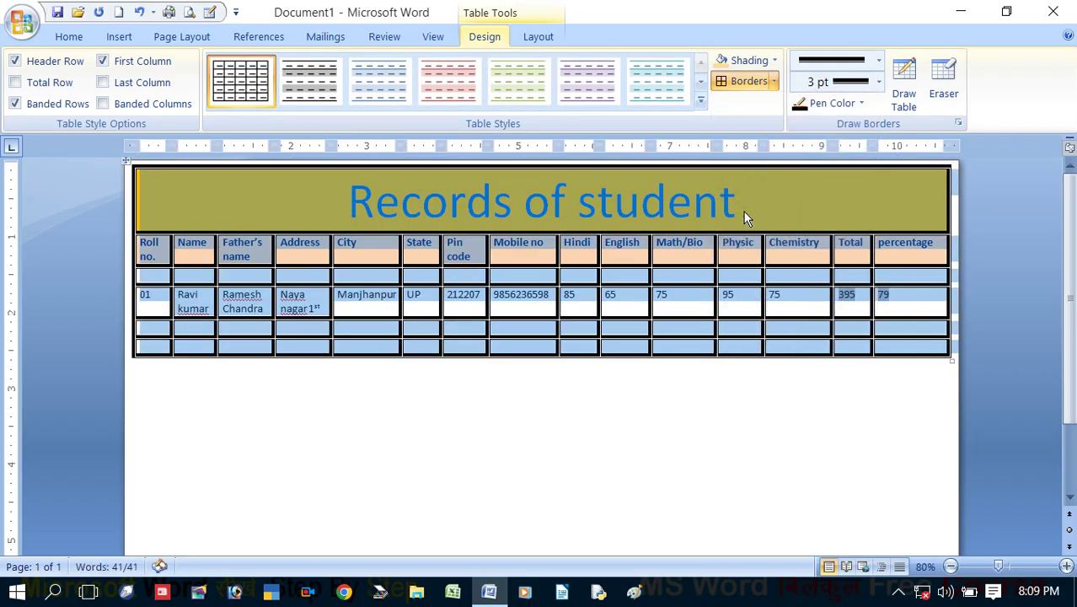
{"action": "left_click", "coordinate": [636, 204]}
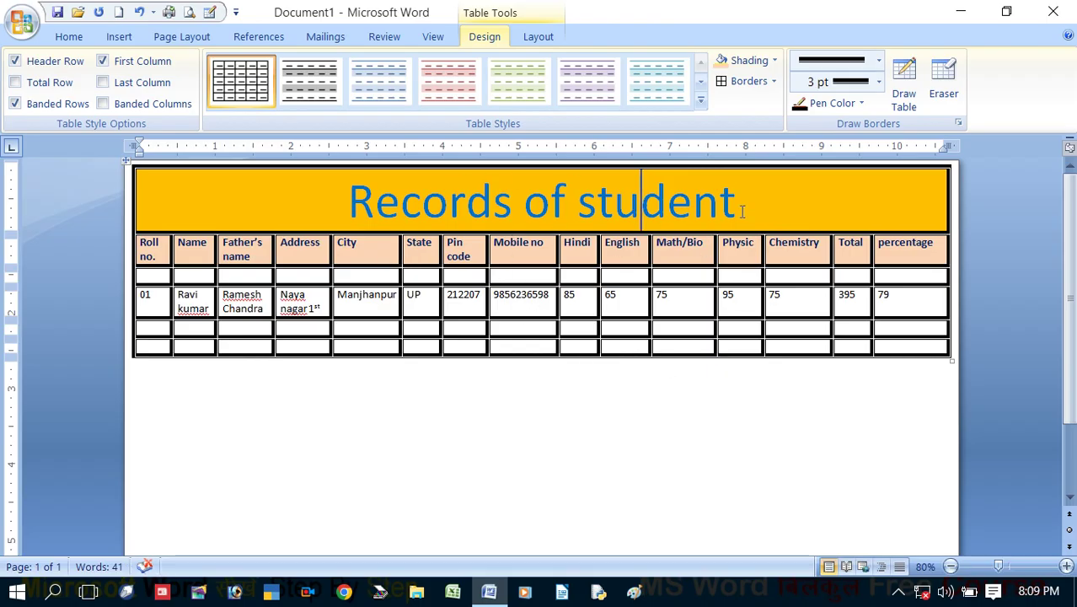
{"action": "left_click", "coordinate": [860, 102]}
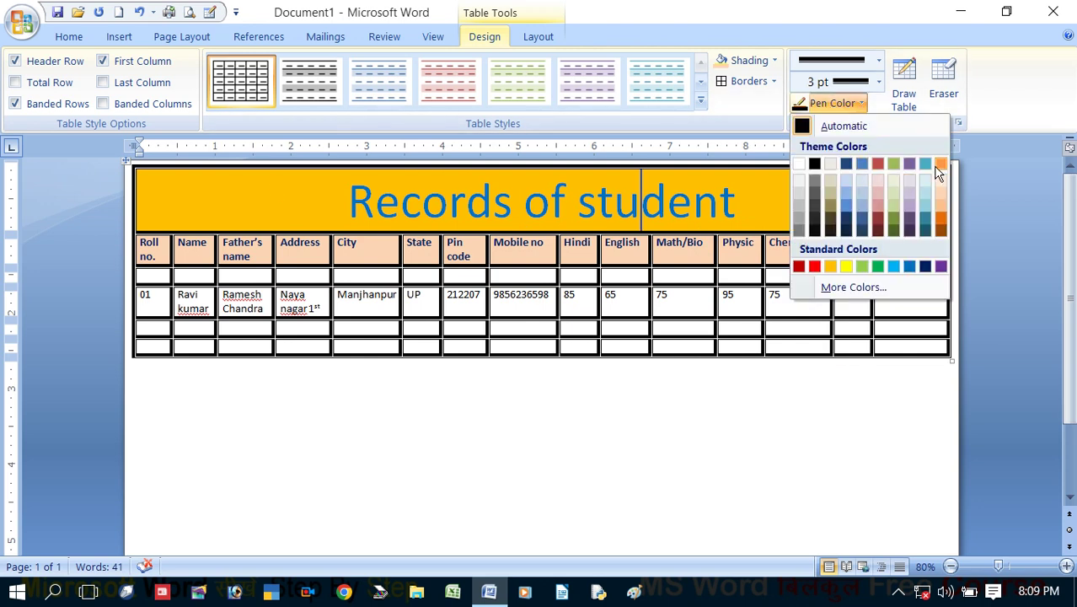
{"action": "left_click", "coordinate": [895, 268]}
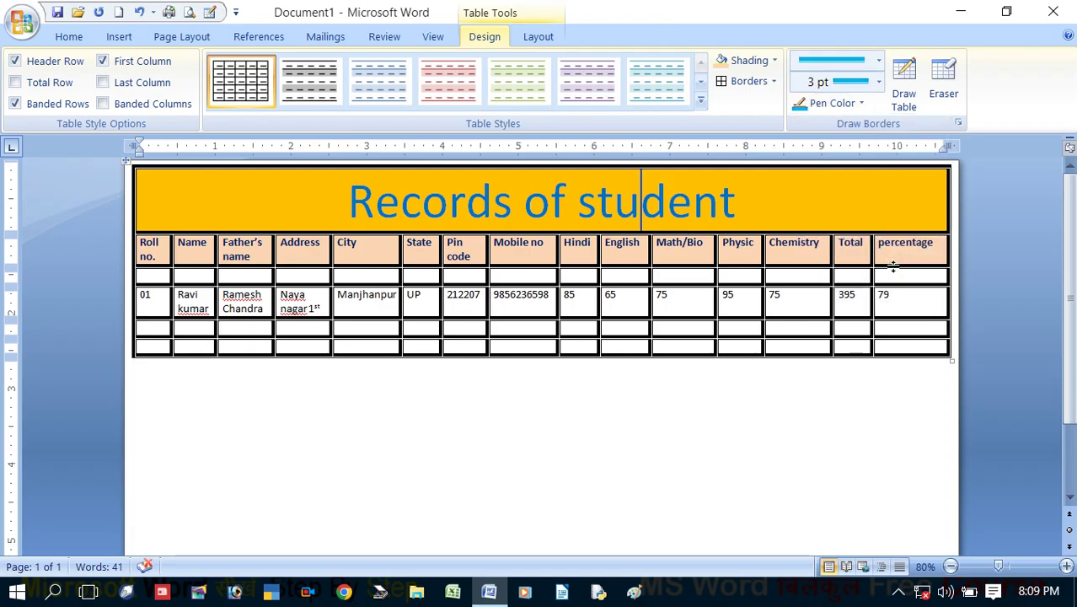
{"action": "left_click", "coordinate": [747, 82]}
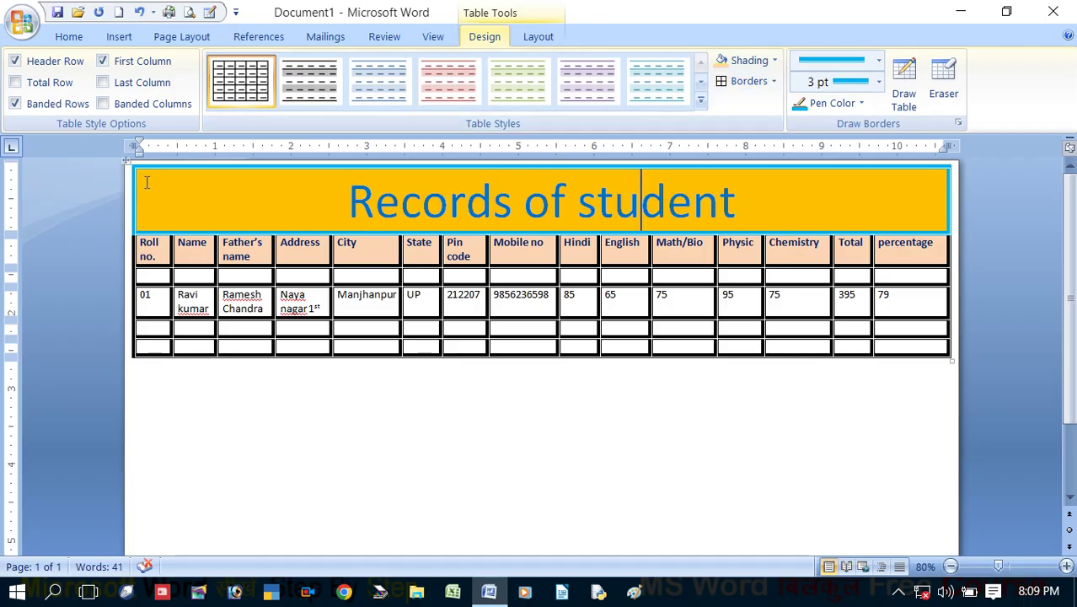
Apply the light-blue 3 pt borders to every cell of the table
{"action": "left_click", "coordinate": [130, 160]}
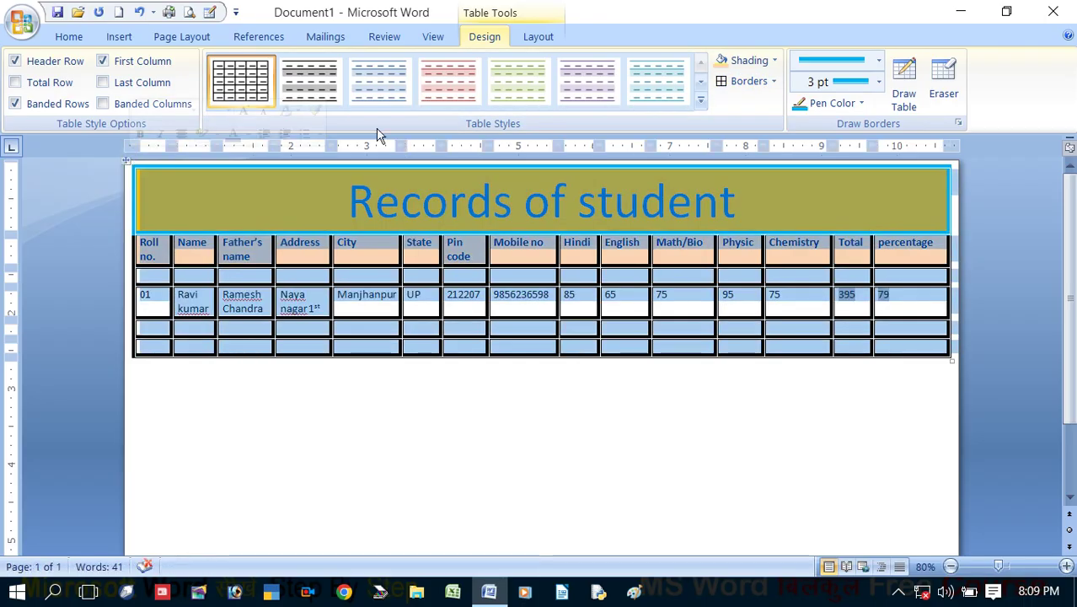
{"action": "left_click", "coordinate": [722, 88]}
{"action": "left_click", "coordinate": [667, 256]}
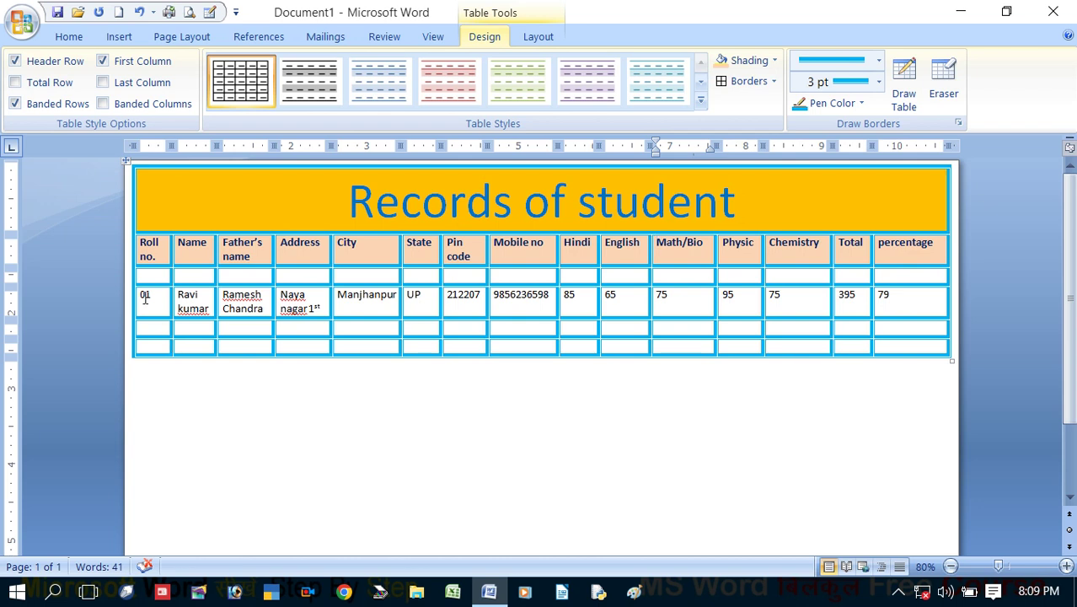
{"action": "left_click_drag", "start_coordinate": [145, 294], "coordinate": [910, 293]}
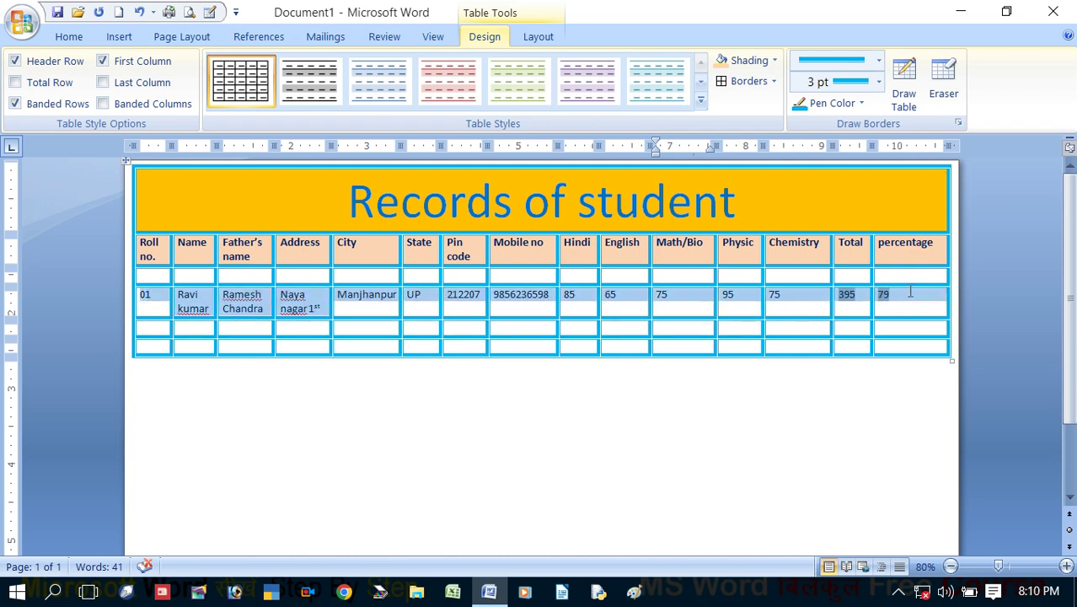
Give the selected student data row light red (pink) shading
{"action": "left_click", "coordinate": [774, 60]}
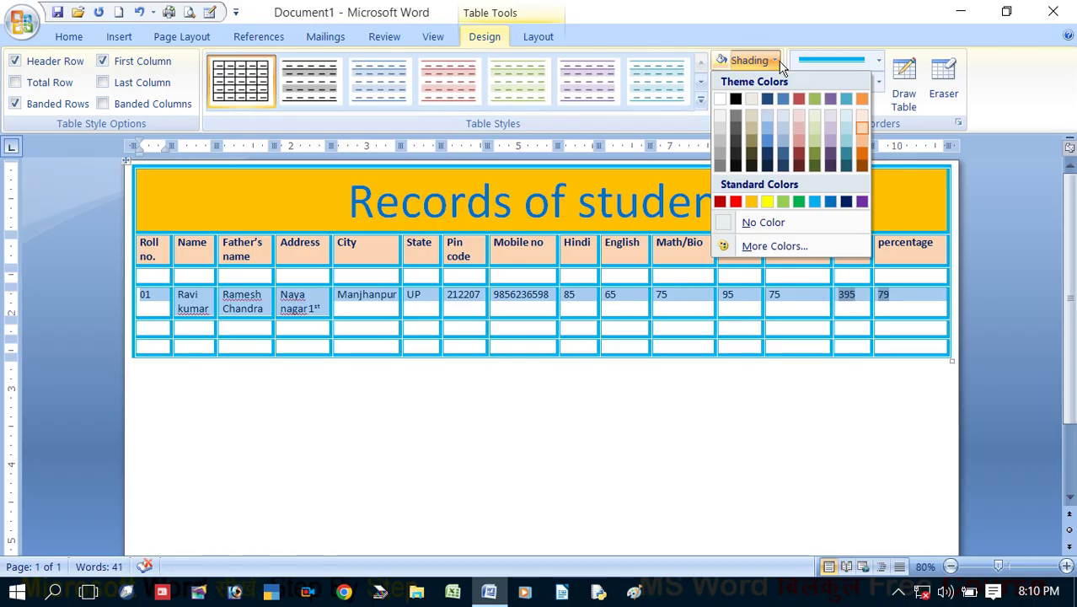
{"action": "left_click", "coordinate": [799, 115]}
{"action": "left_click", "coordinate": [734, 299]}
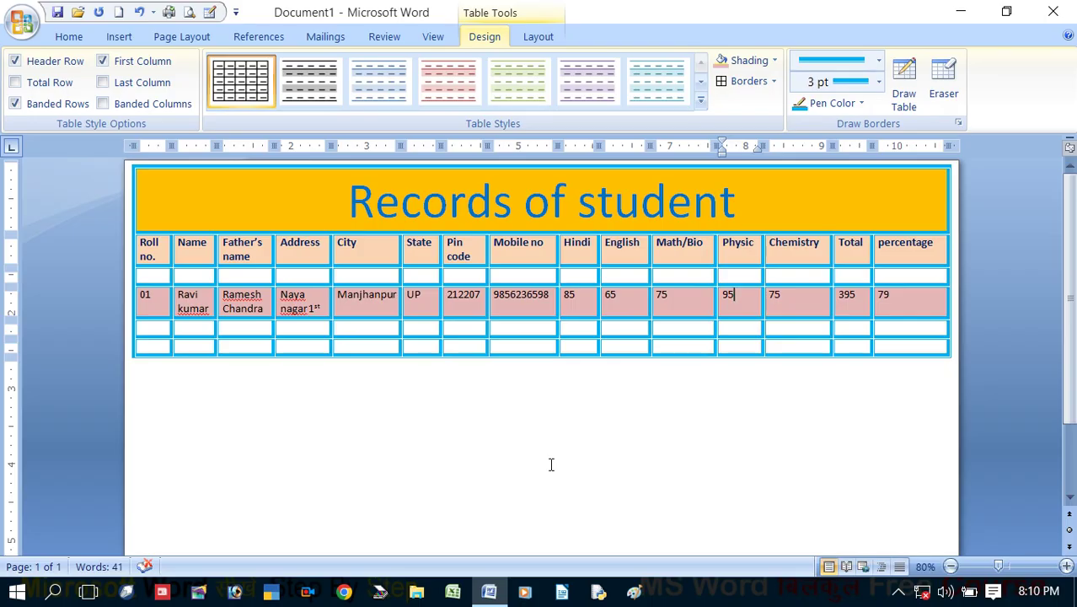
{"action": "left_click", "coordinate": [303, 278]}
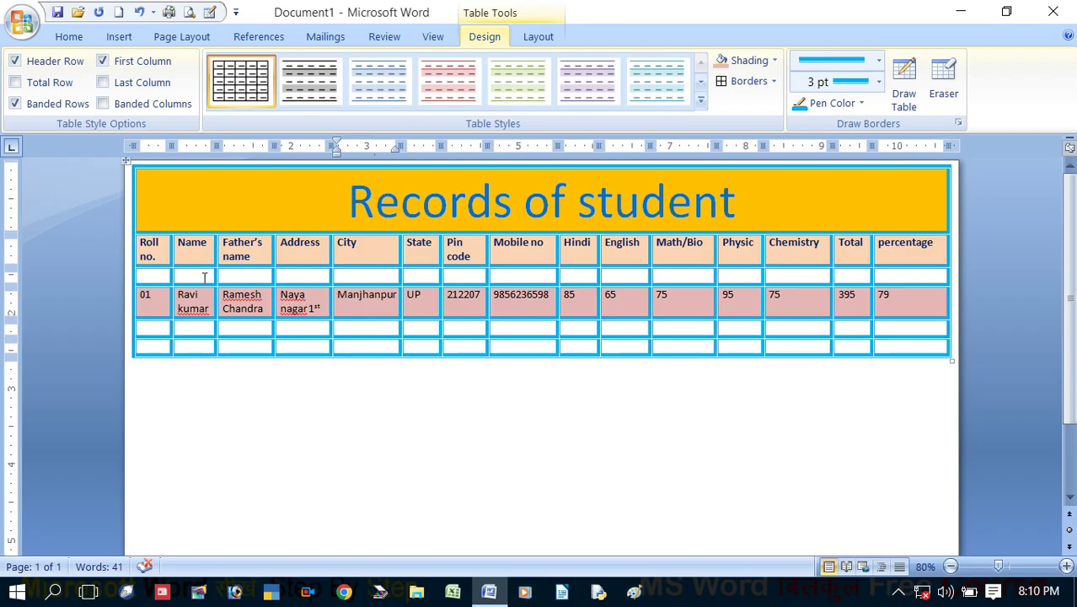
Delete the empty spacer row directly under the header row
{"action": "left_click", "coordinate": [542, 38]}
{"action": "left_click", "coordinate": [128, 113]}
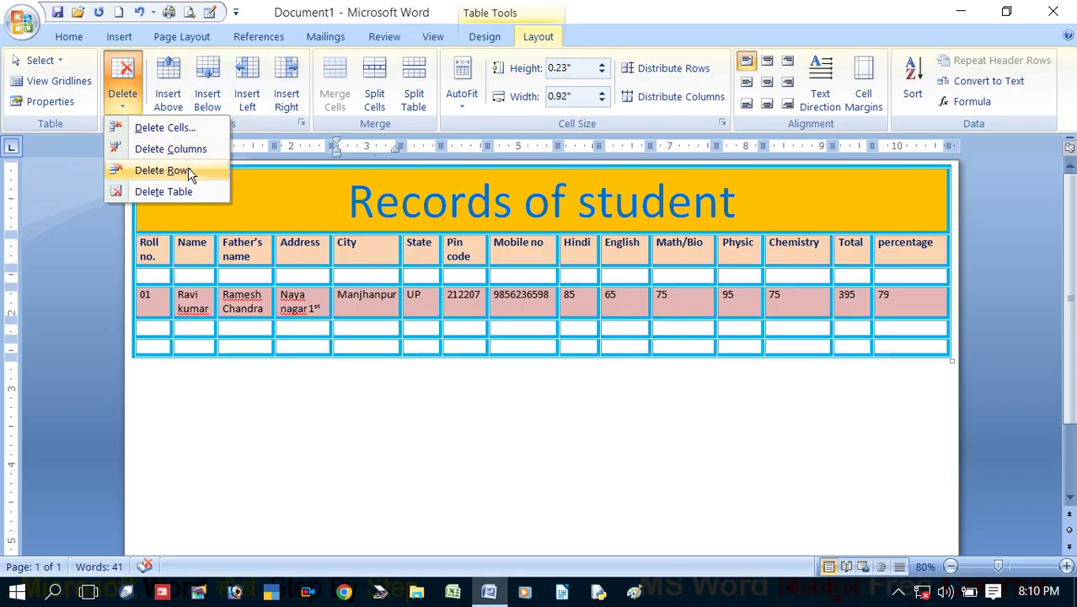
{"action": "left_click", "coordinate": [188, 167]}
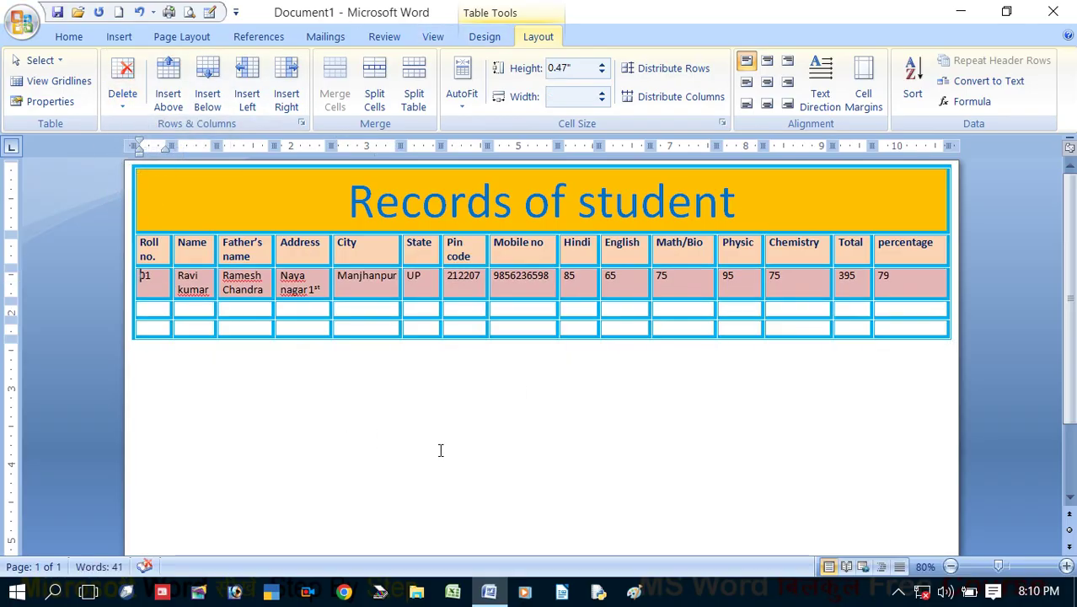